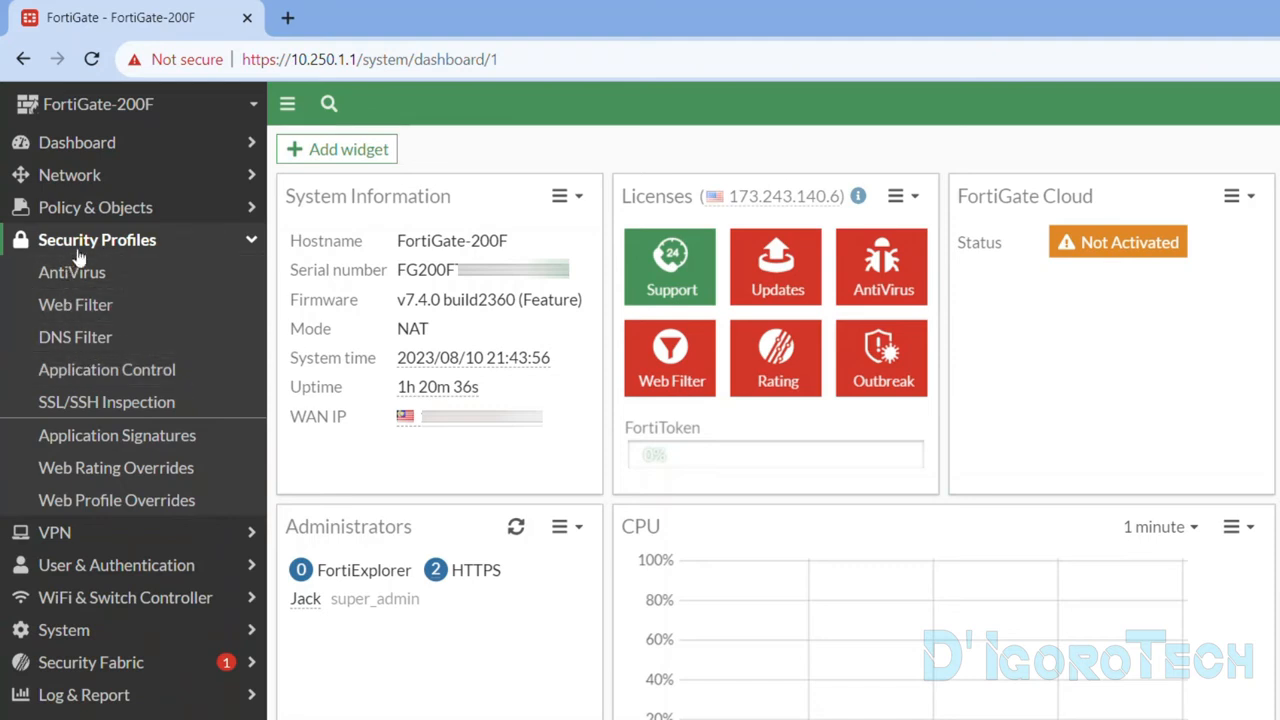
# View the web filter profiles, and examine the existing lan to WAN (port16) rule in the firewall policy list.
pyautogui.click(103, 312)
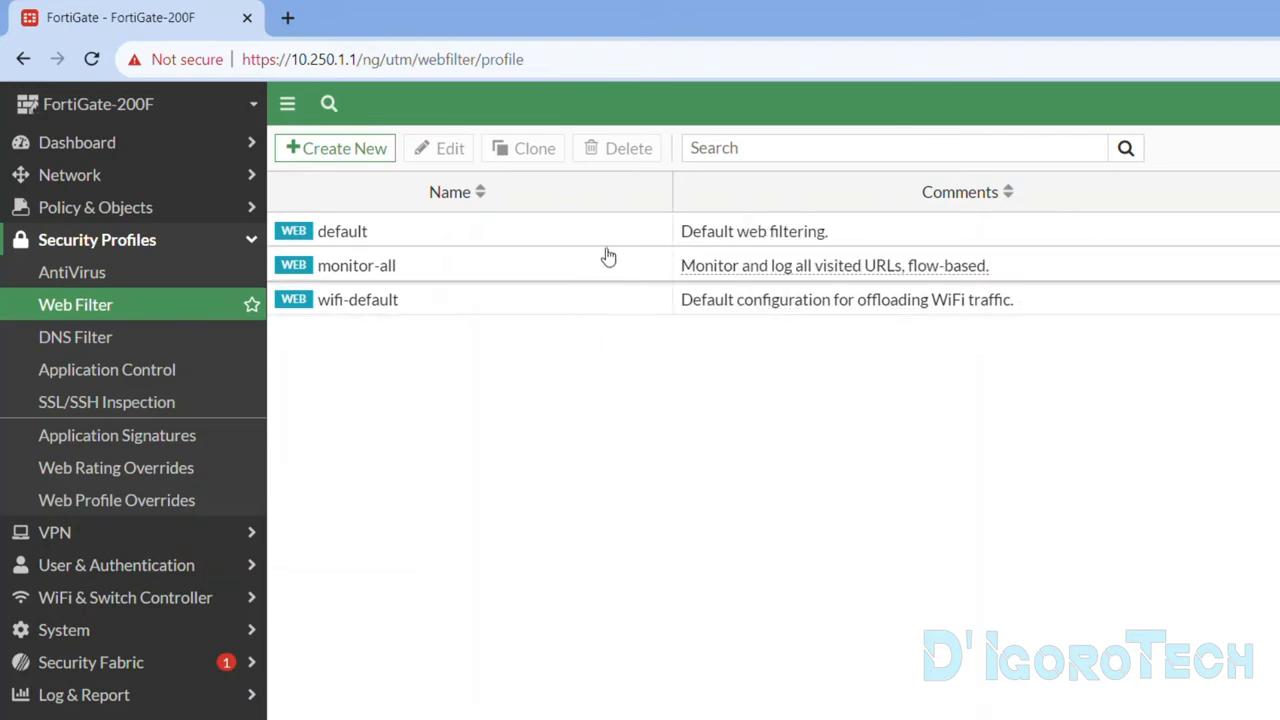
pyautogui.click(150, 207)
pyautogui.click(141, 248)
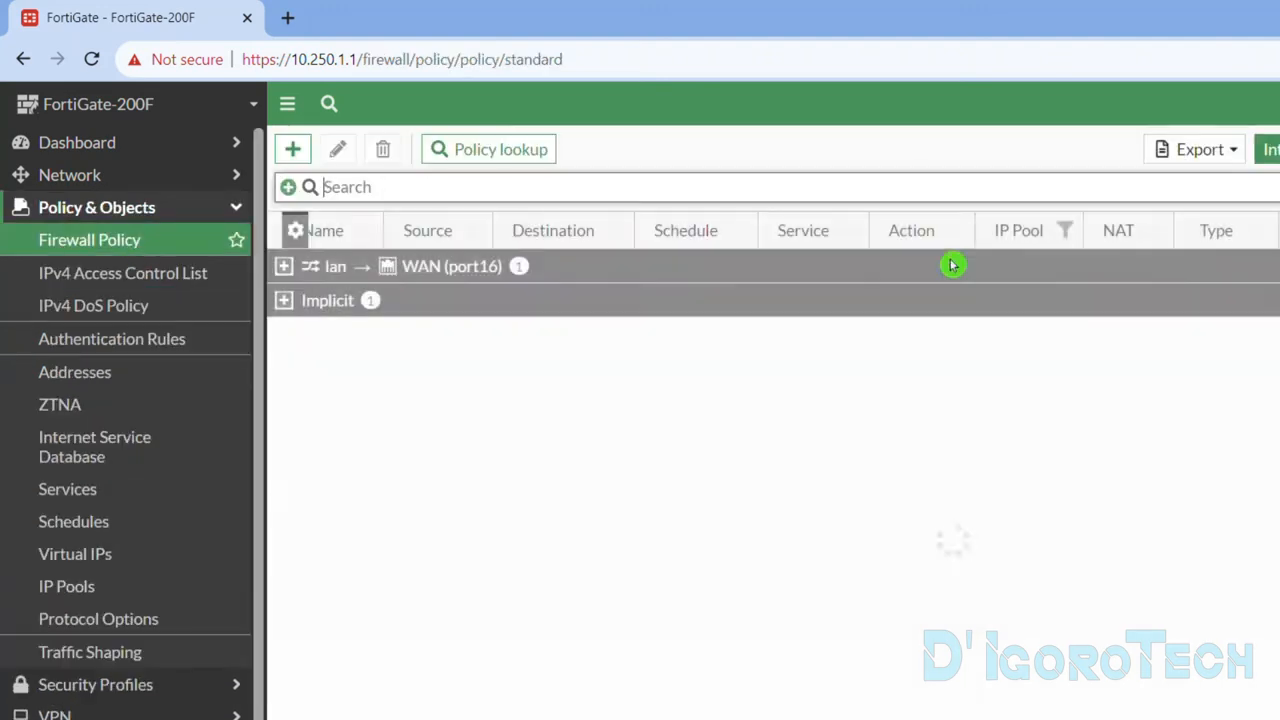
pyautogui.click(328, 288)
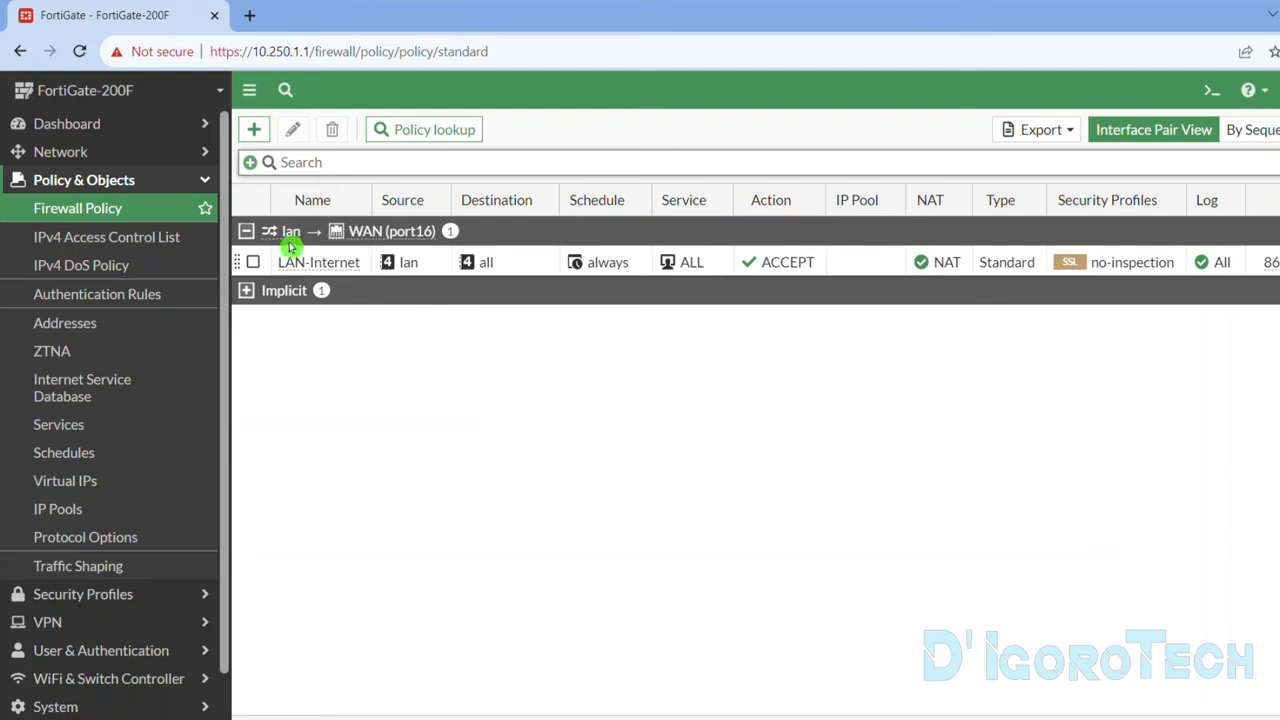
pyautogui.moveTo(293, 231)
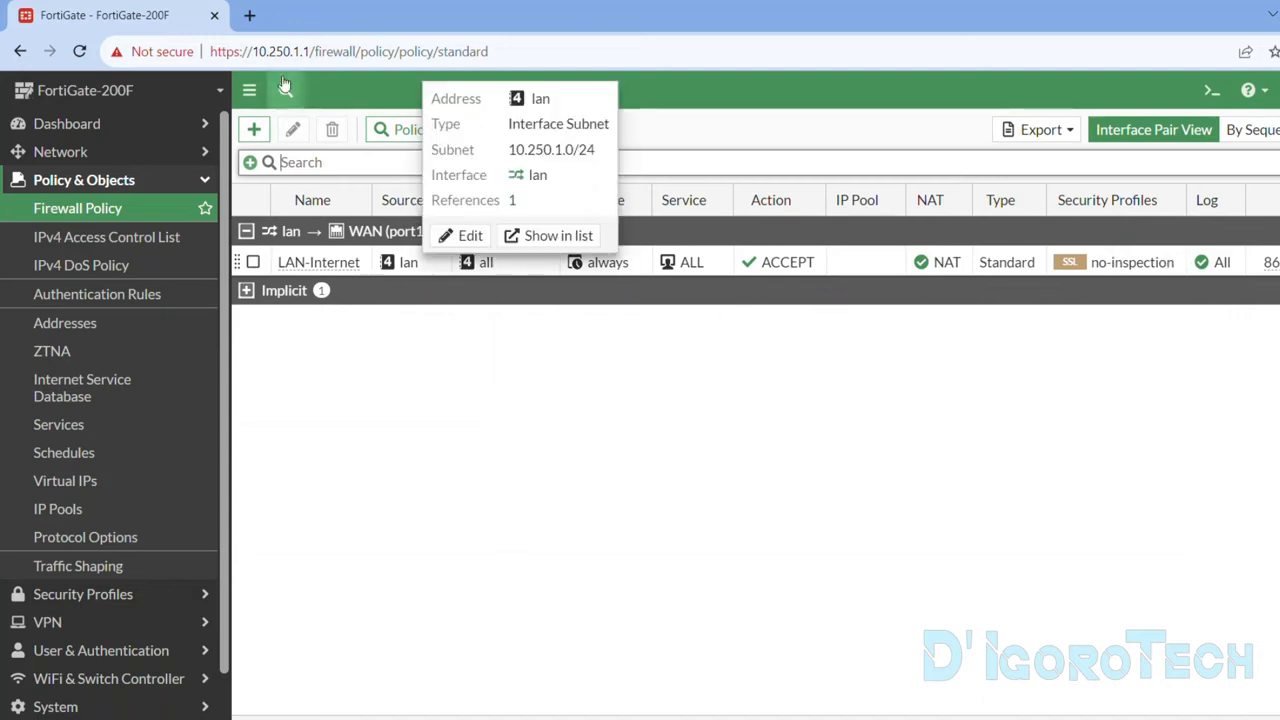
# Test access to facebook.com in a new browser tab and close that tab.
pyautogui.click(249, 15)
pyautogui.write('faceb')
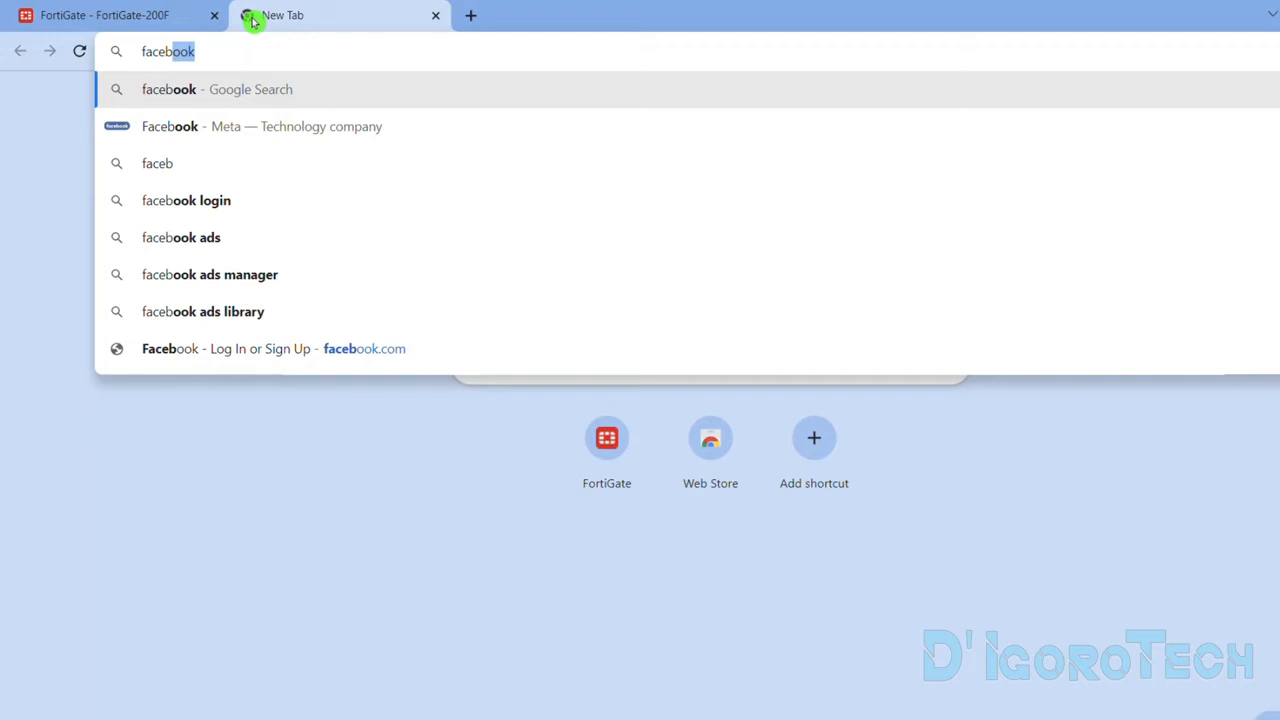
pyautogui.write('ook.com')
pyautogui.press('Return')
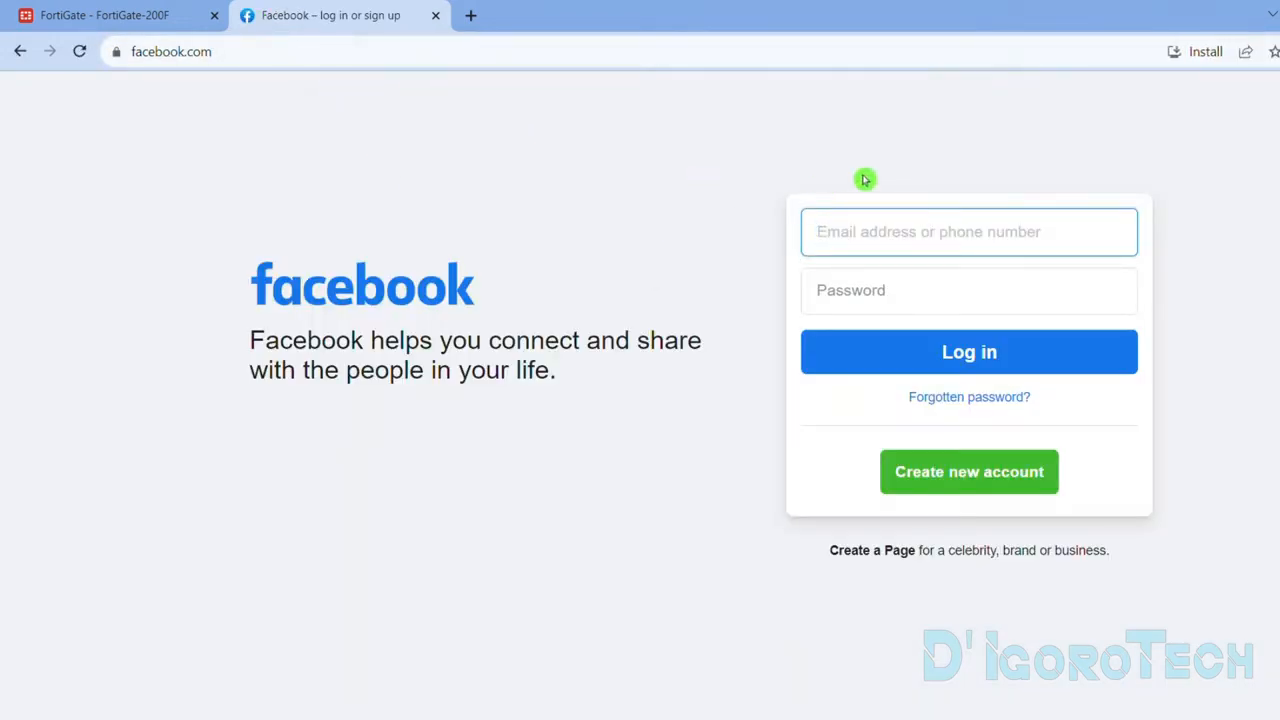
pyautogui.click(160, 12)
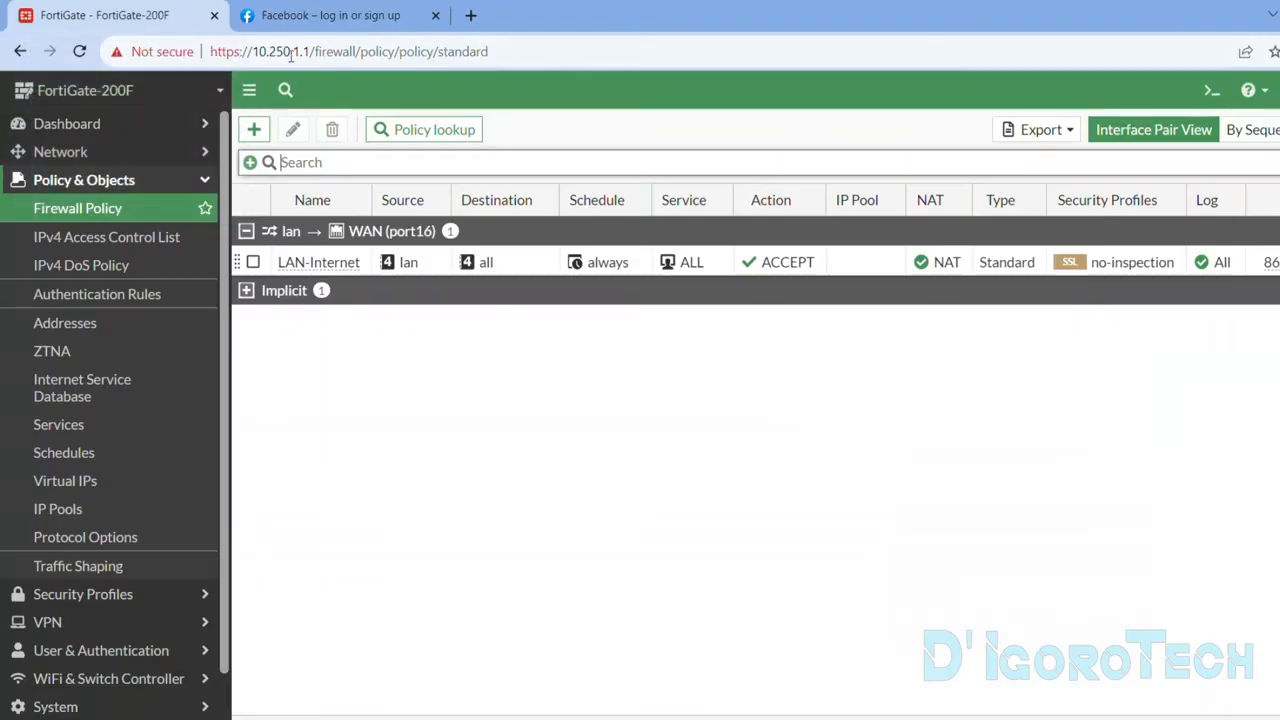
pyautogui.click(434, 16)
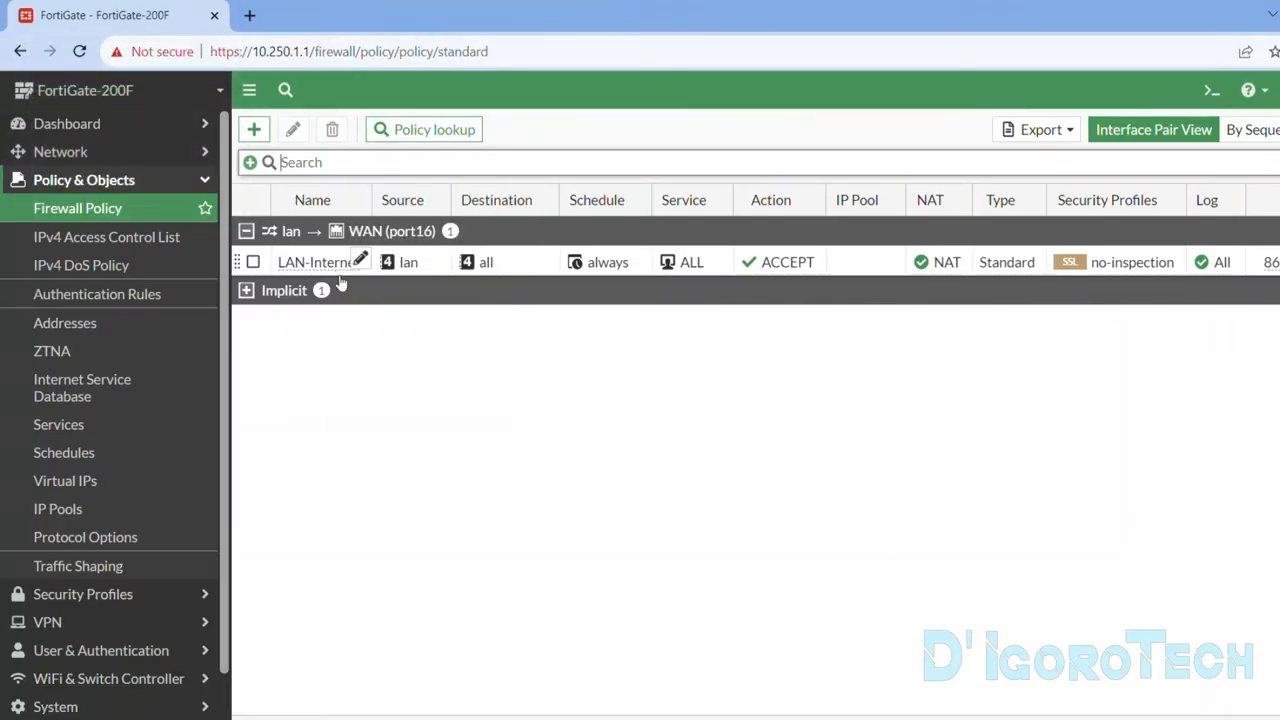
# Start a new firewall address object named Facebook and give it a green color.
pyautogui.click(97, 326)
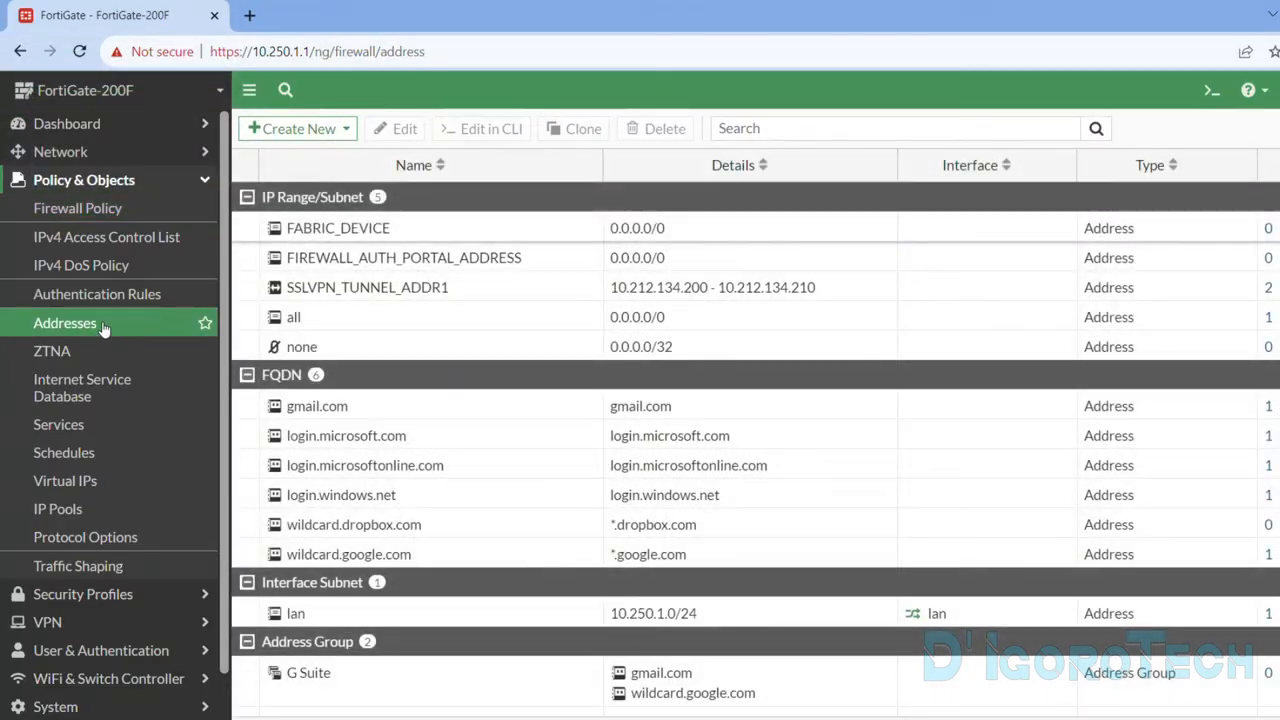
pyautogui.click(300, 131)
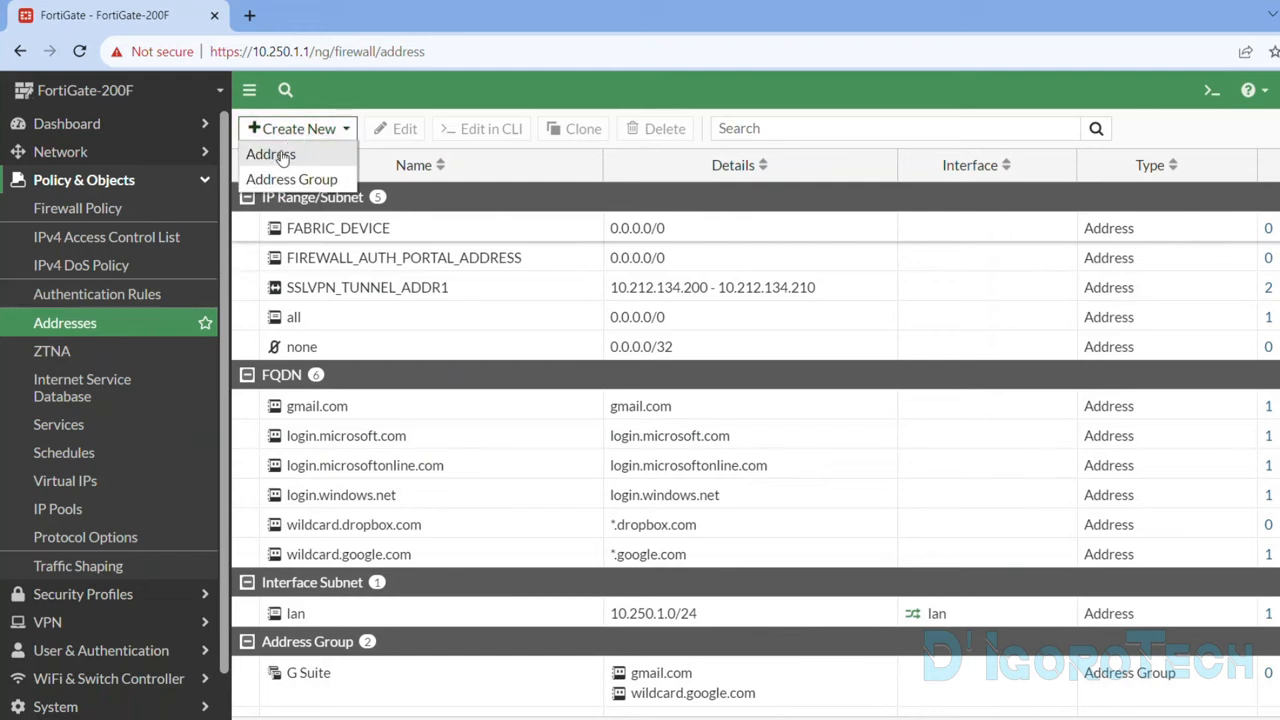
pyautogui.click(281, 156)
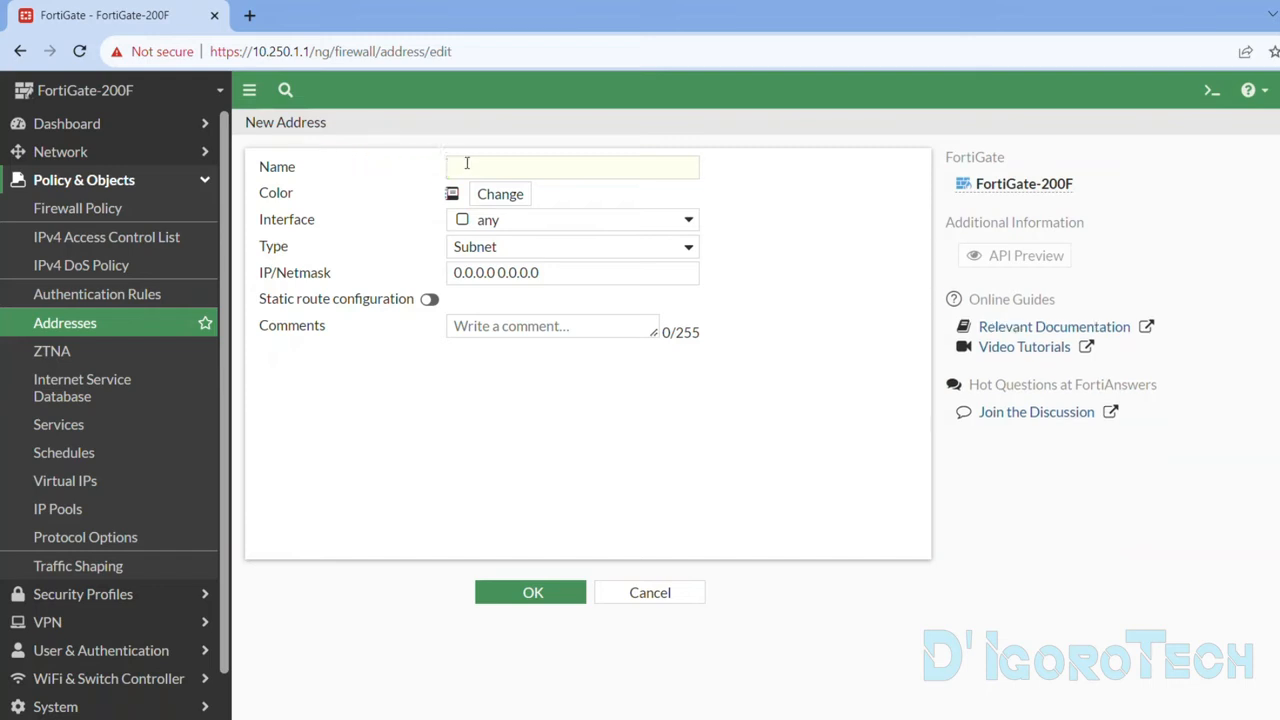
pyautogui.click(468, 164)
pyautogui.write('Facebook')
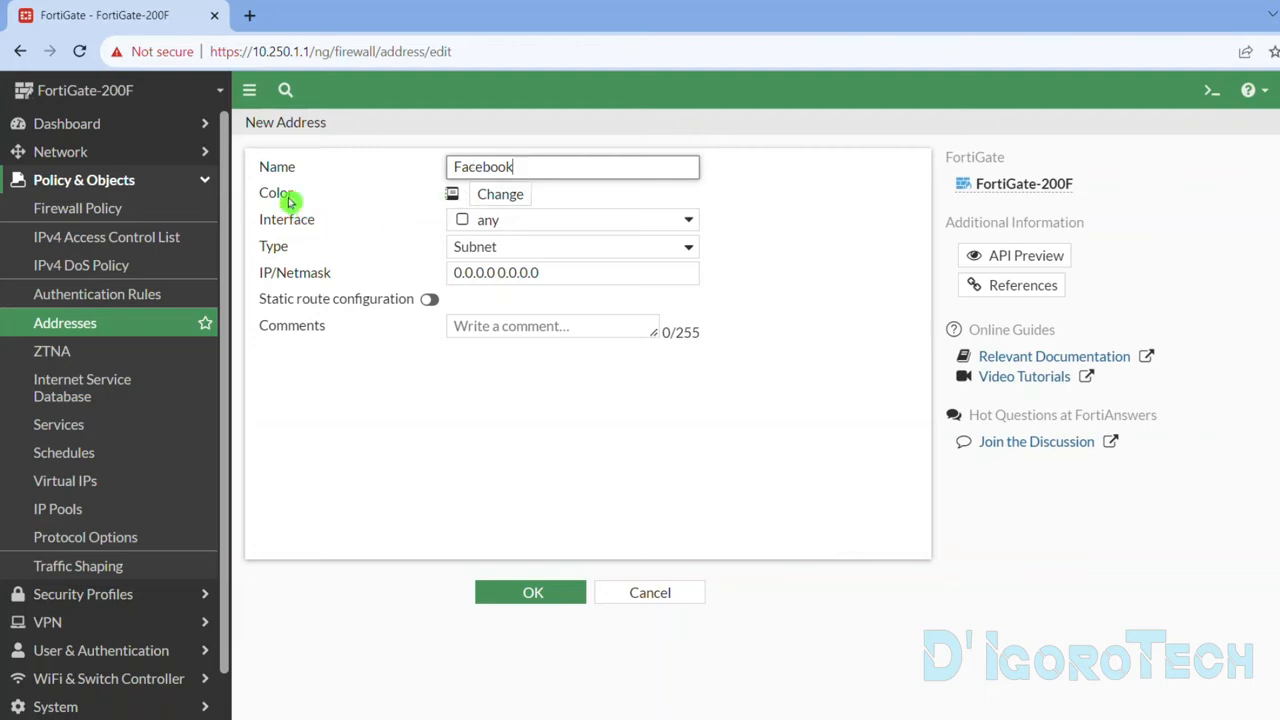
pyautogui.click(486, 196)
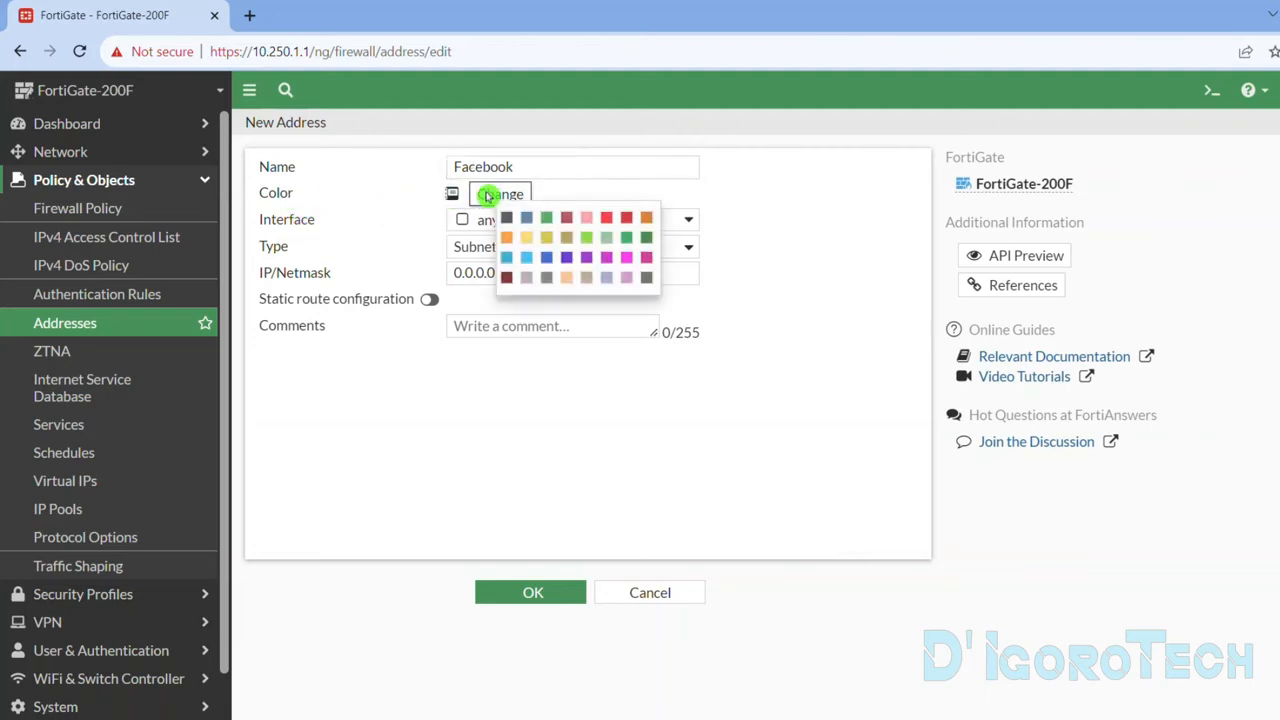
pyautogui.click(545, 217)
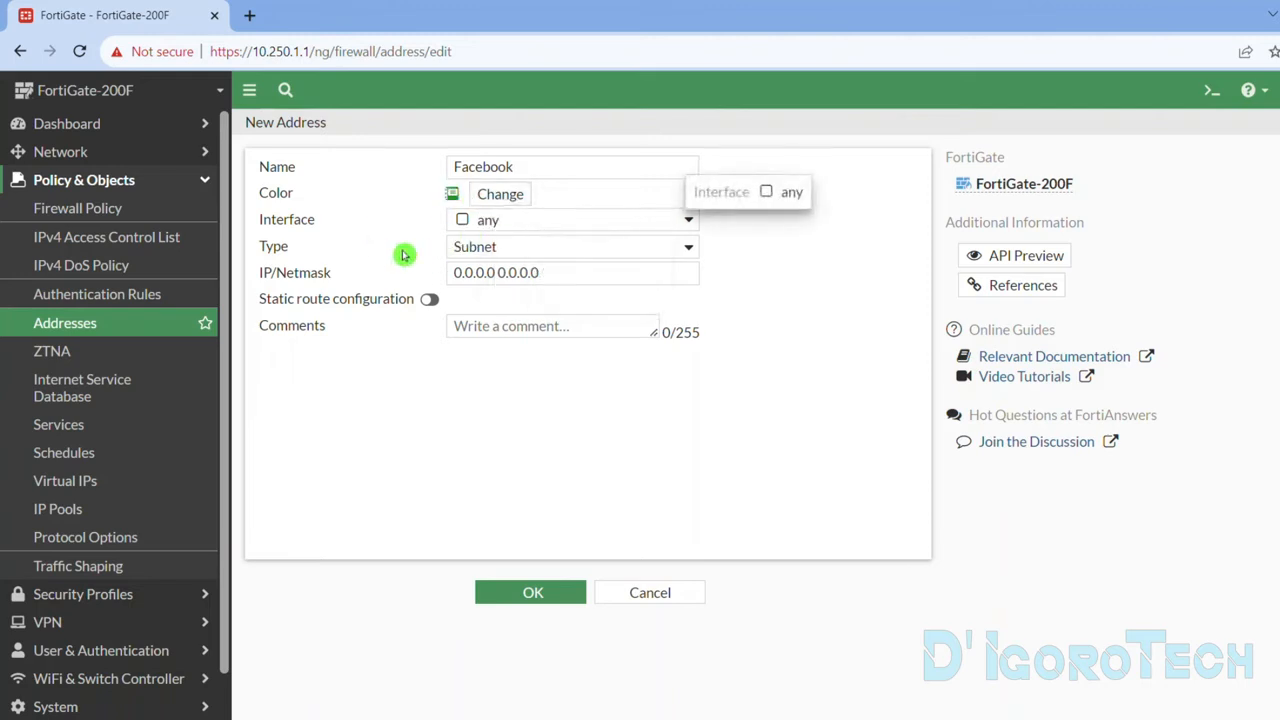
# Set the new address's type to FQDN with the wildcard domain *.facebook.com.
pyautogui.click(471, 249)
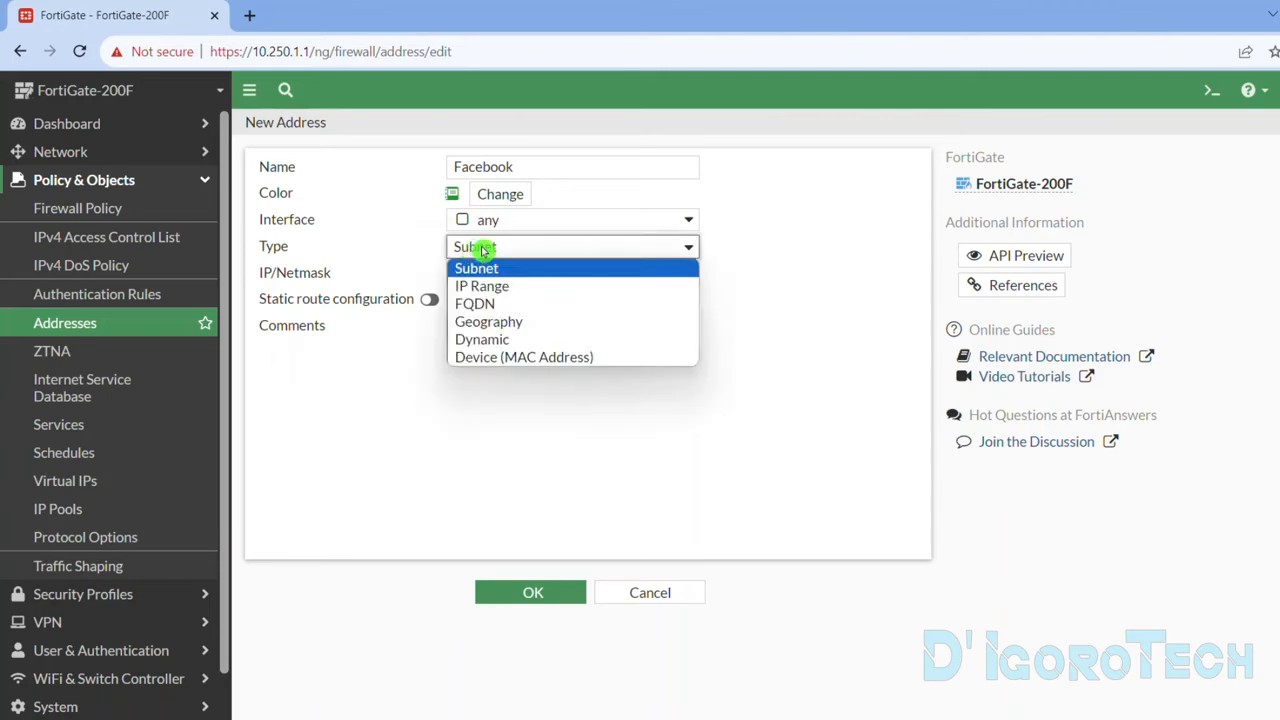
pyautogui.click(482, 304)
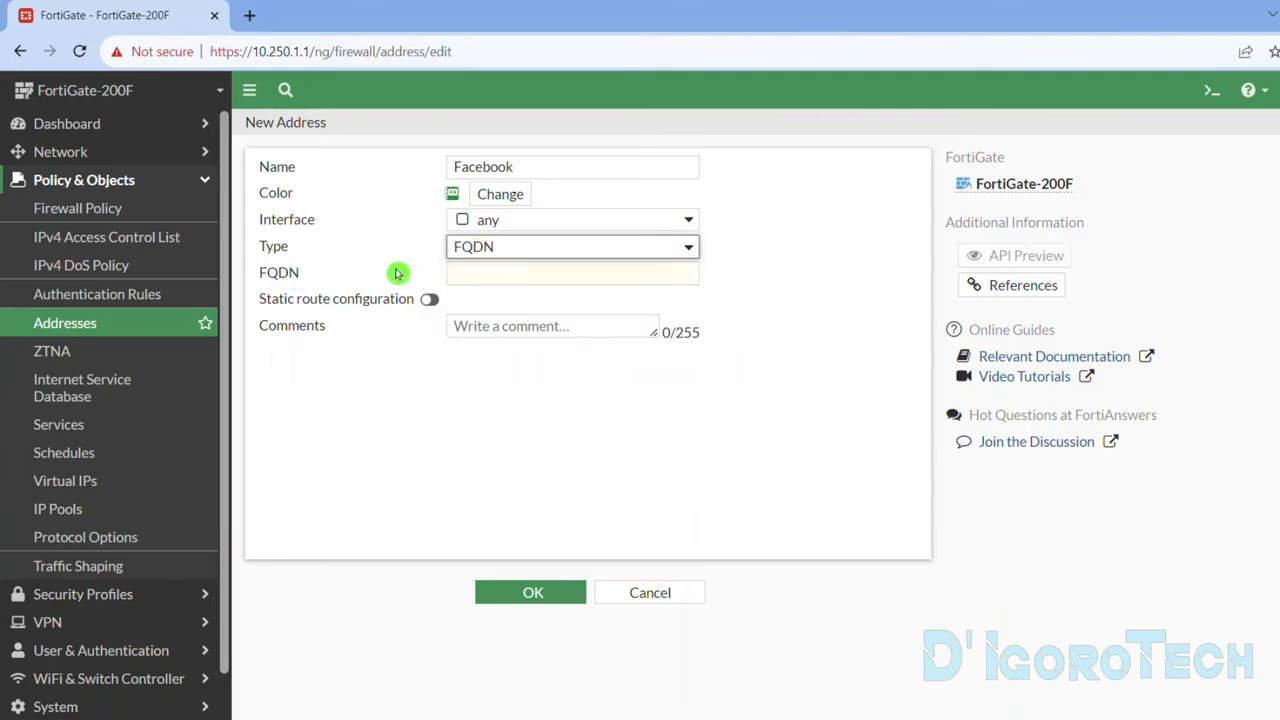
pyautogui.click(468, 272)
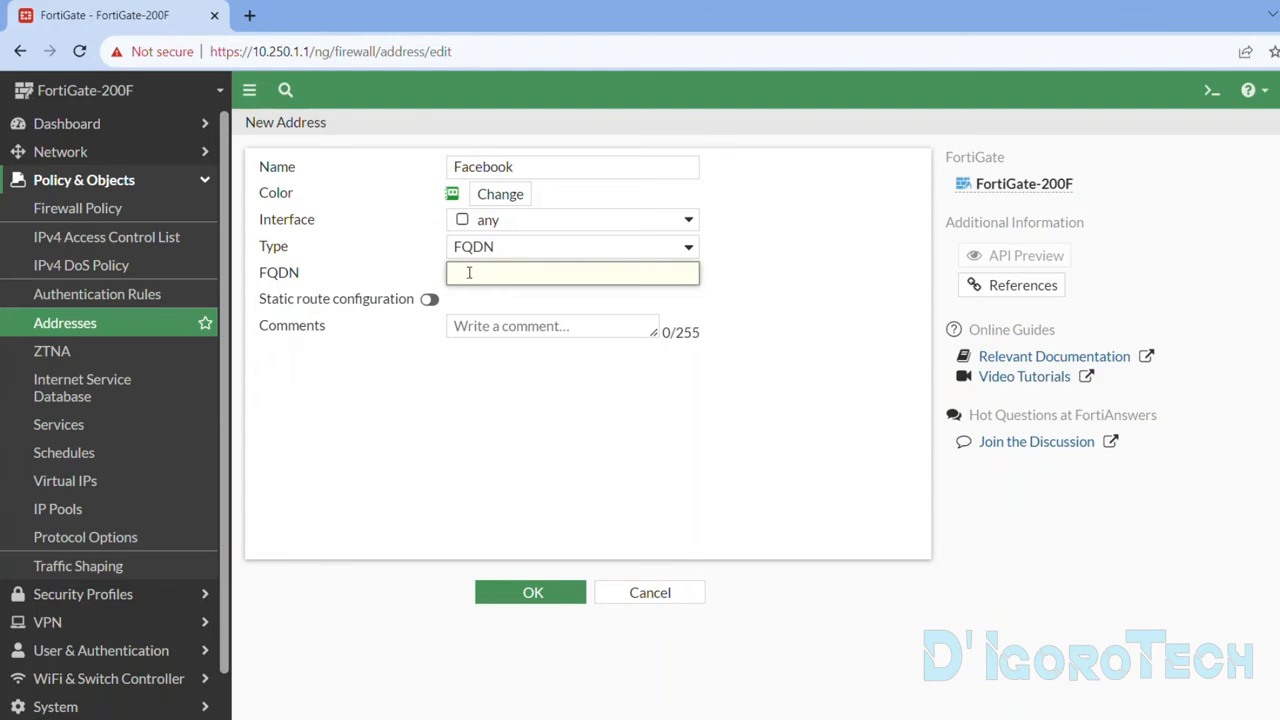
pyautogui.write('*')
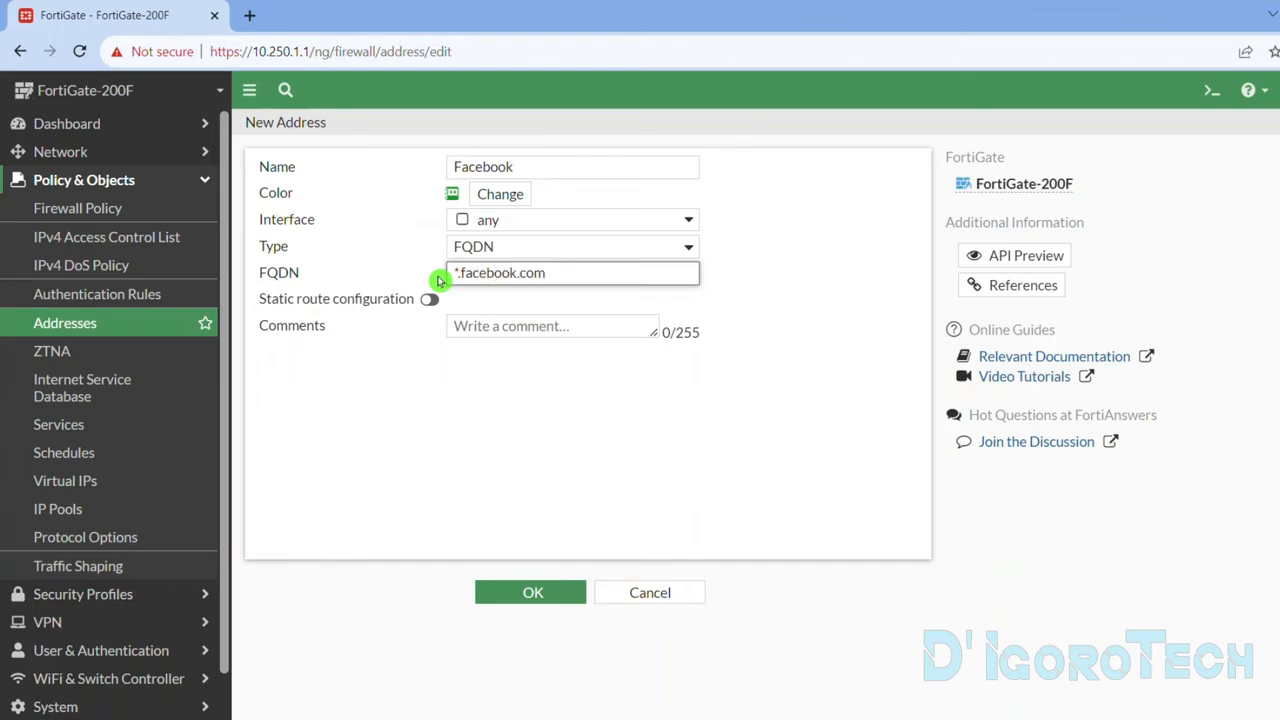
pyautogui.moveTo(459, 270); pyautogui.dragTo(447, 268)
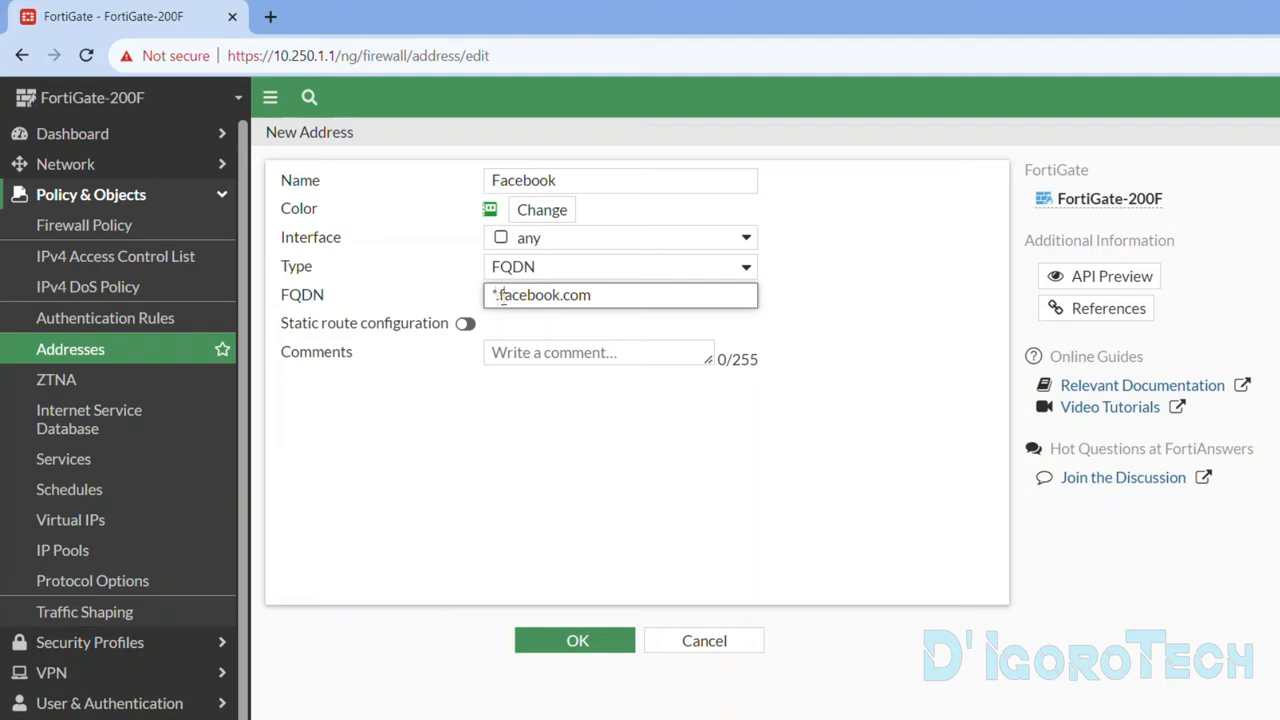
pyautogui.moveTo(500, 296); pyautogui.dragTo(590, 295)
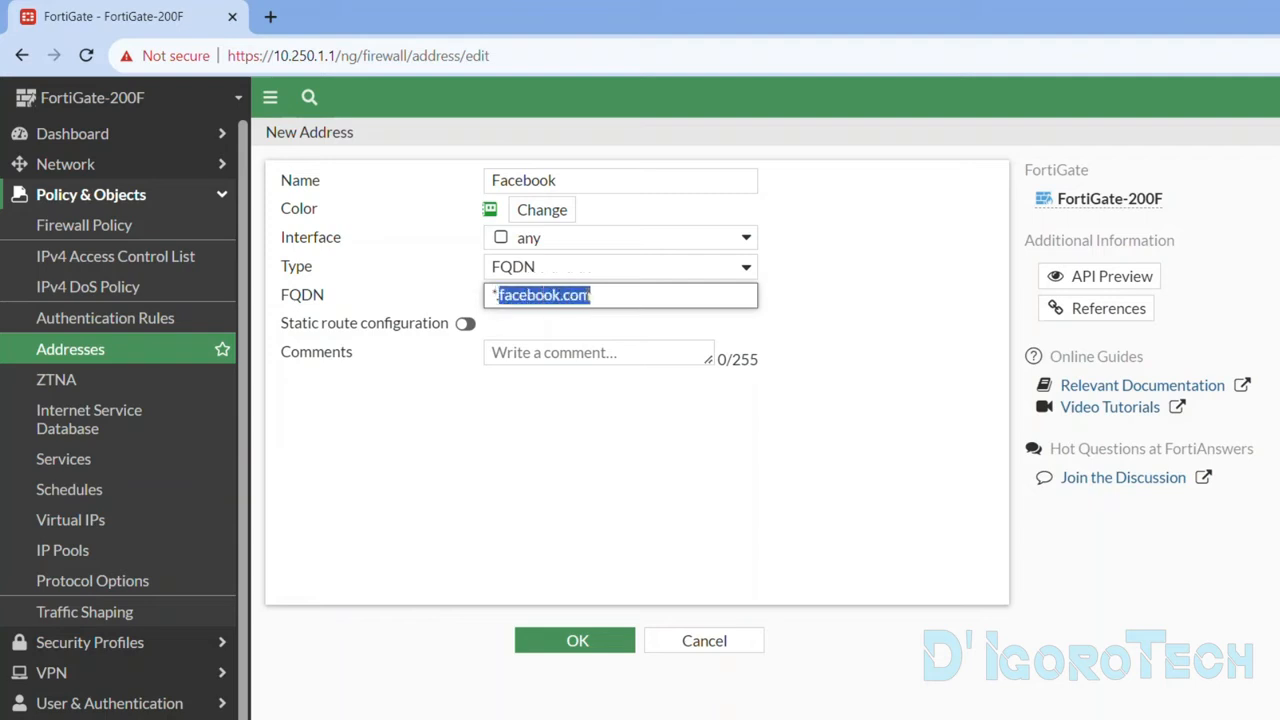
pyautogui.click(609, 323)
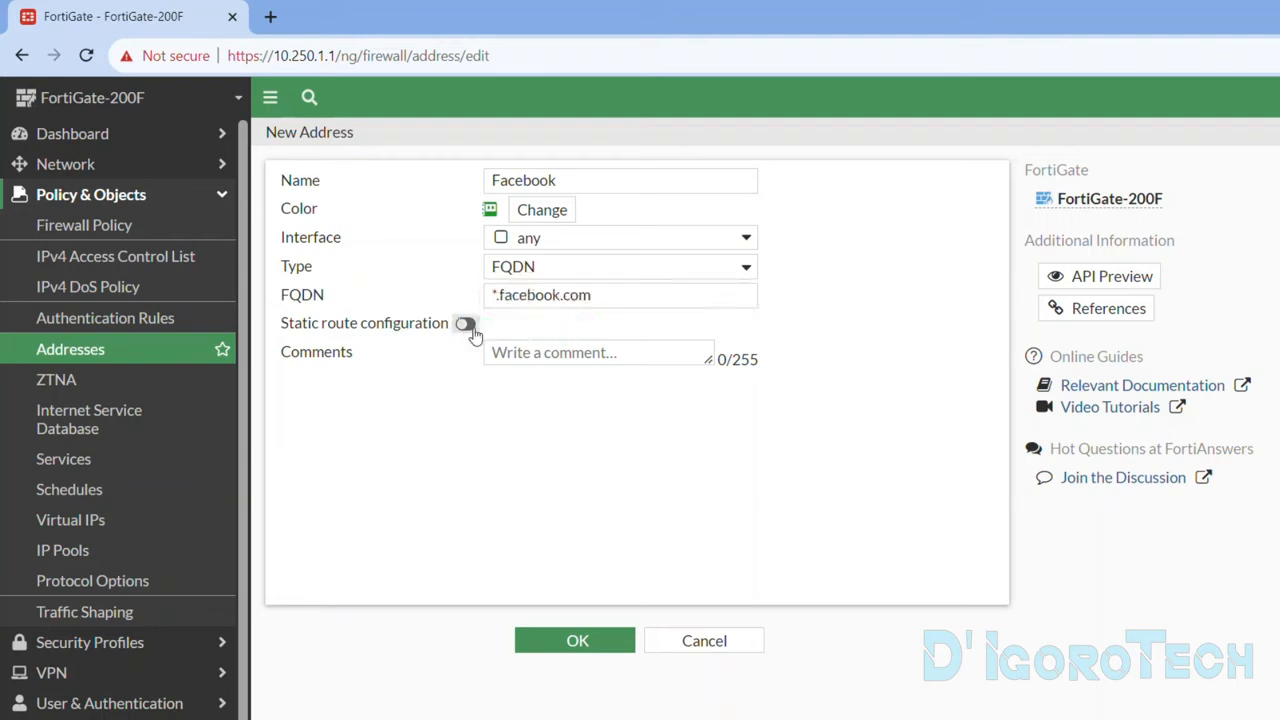
# Add the comment Facebook to the address, save it and check its entry in the address list.
pyautogui.click(521, 360)
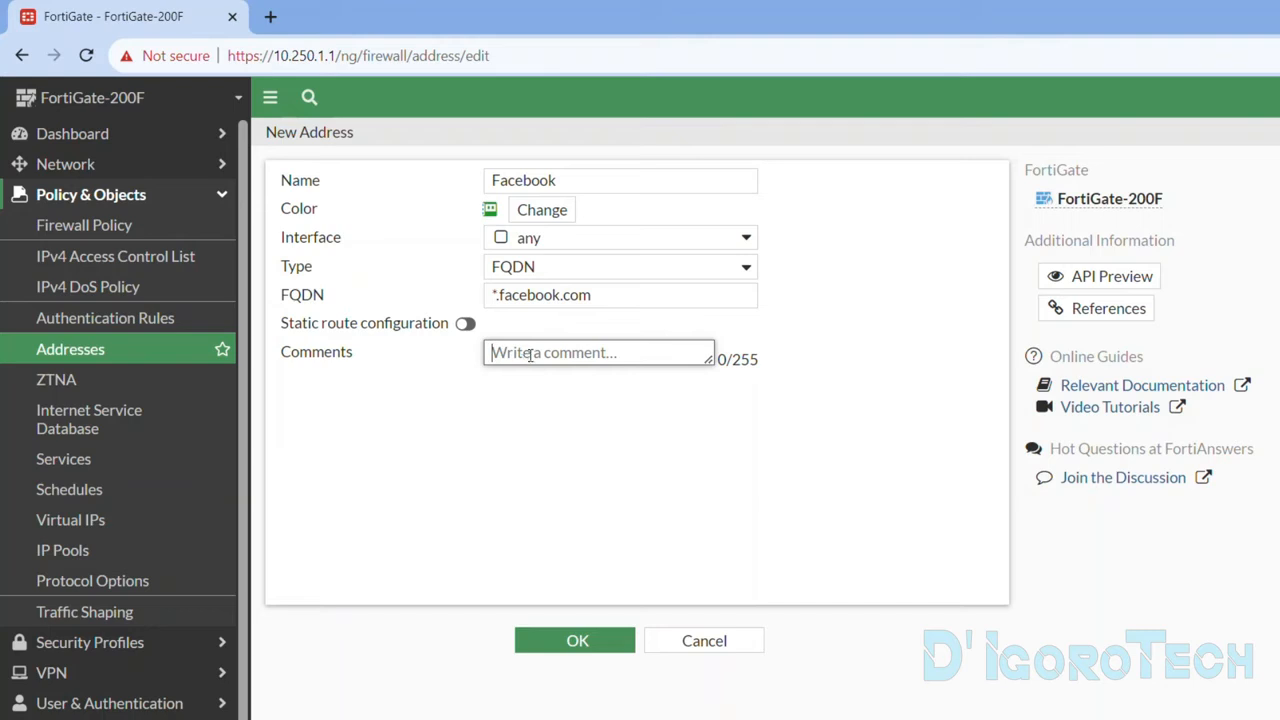
pyautogui.write('Facebook')
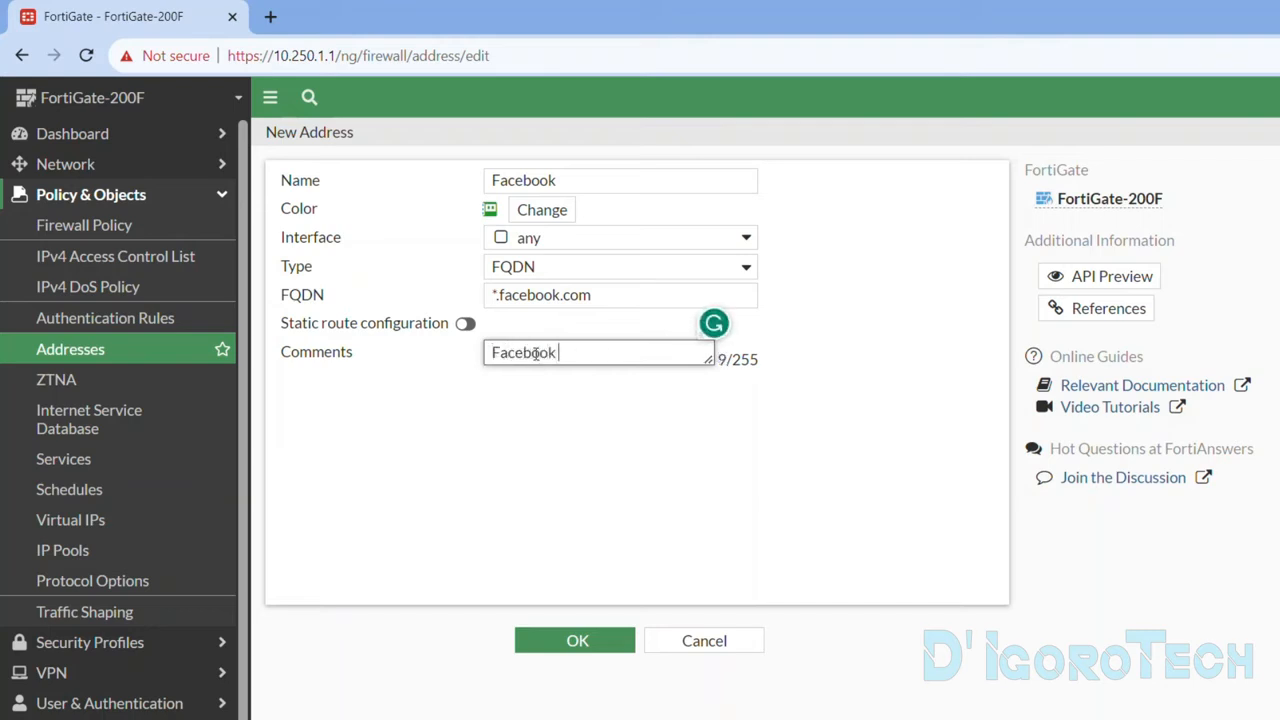
pyautogui.click(570, 642)
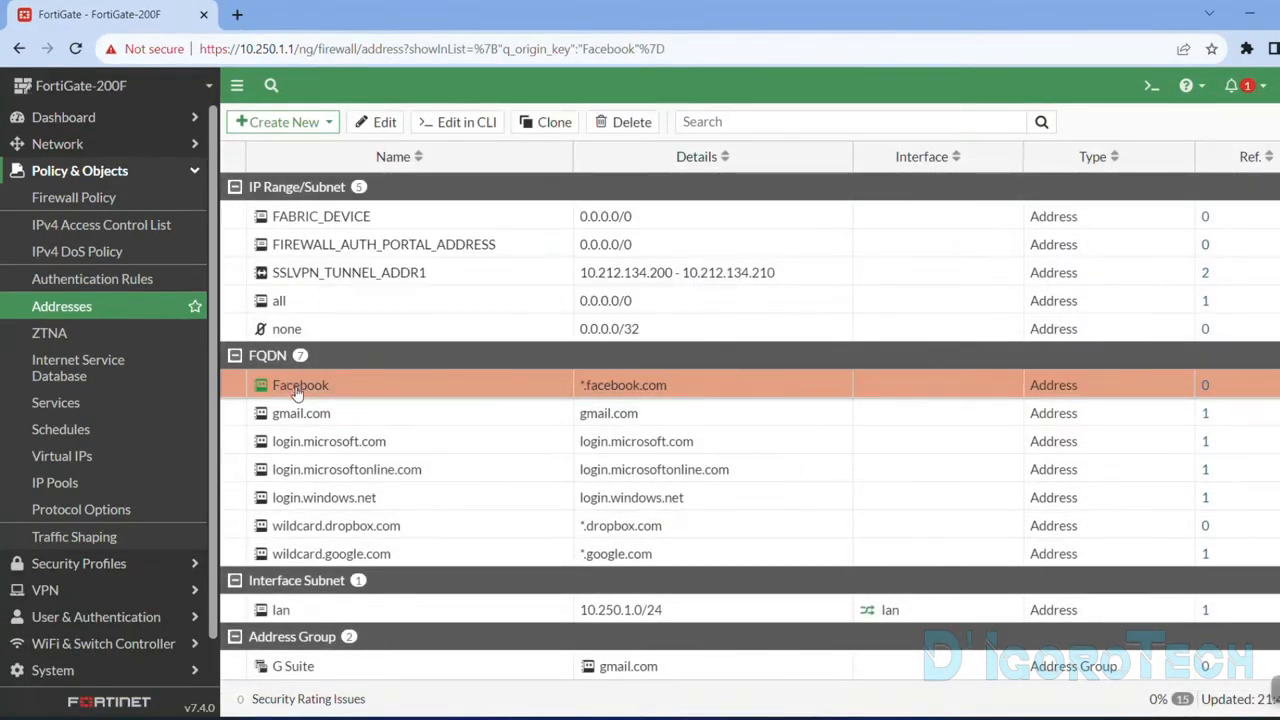
pyautogui.scroll(-1, 587, 292)
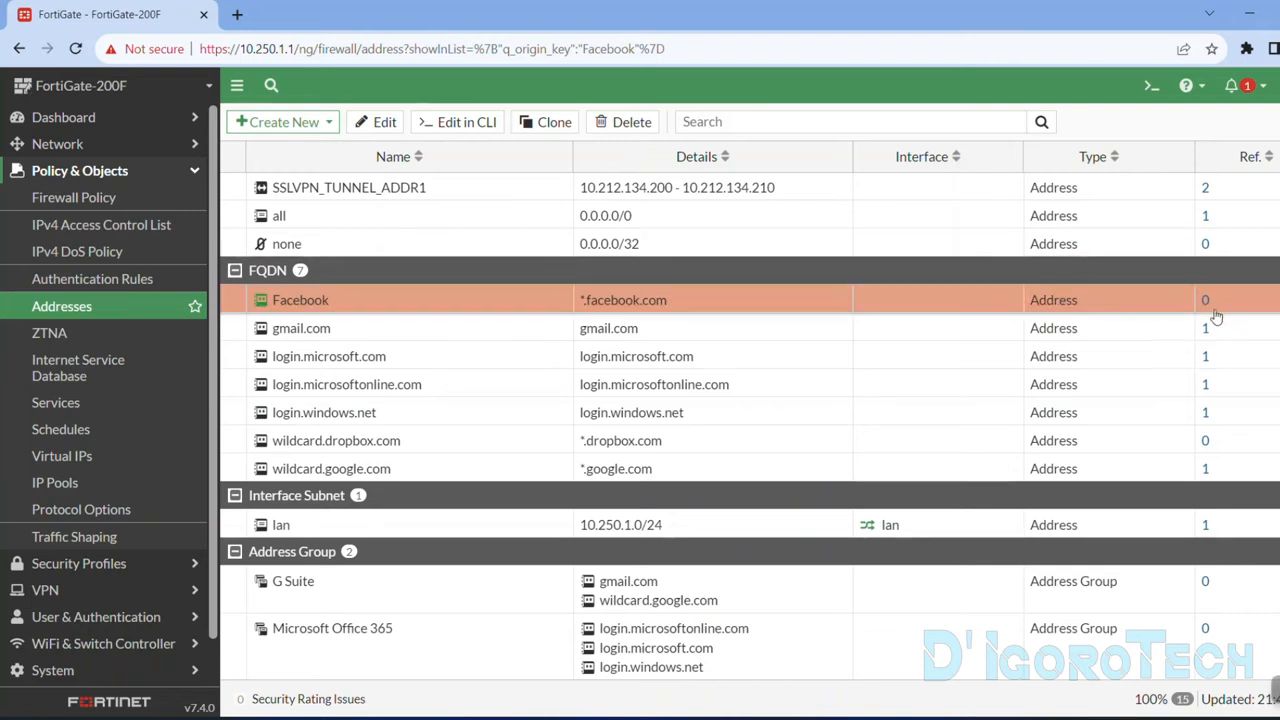
pyautogui.moveTo(300, 302)
# Return to the firewall policy list and check the existing LAN-Internet policy, leaving it unselected.
pyautogui.click(103, 198)
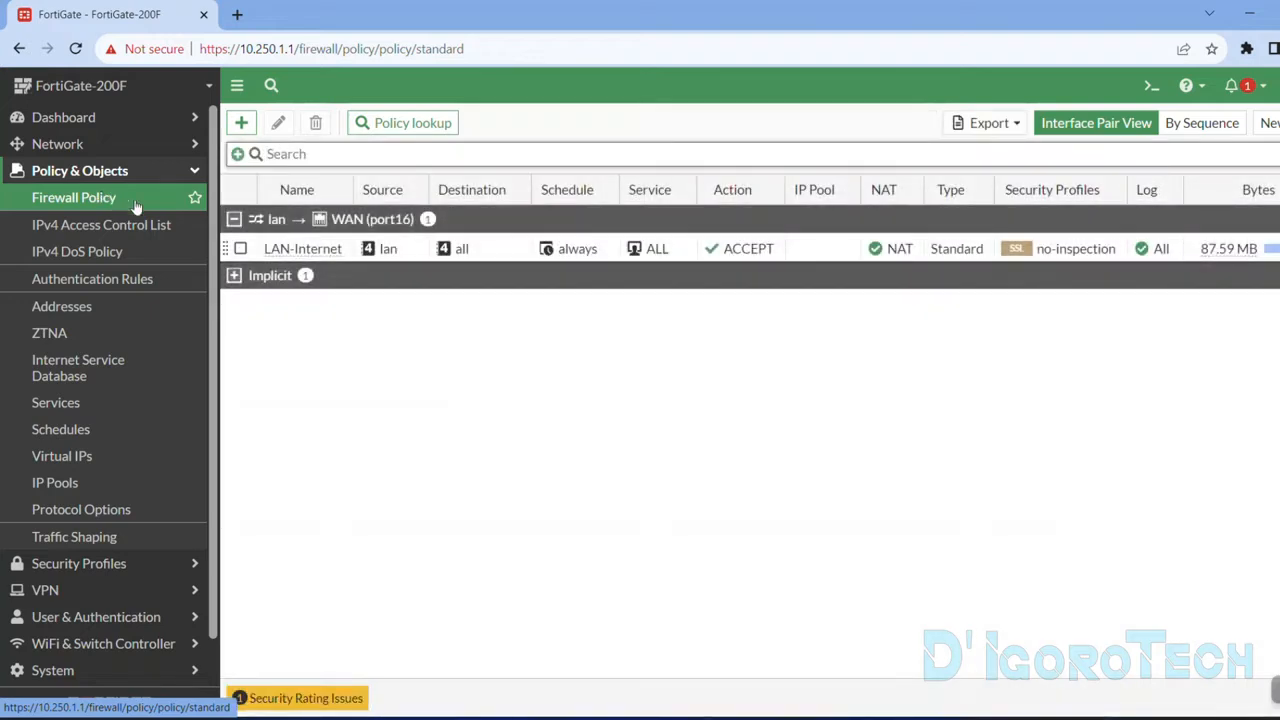
pyautogui.click(313, 250)
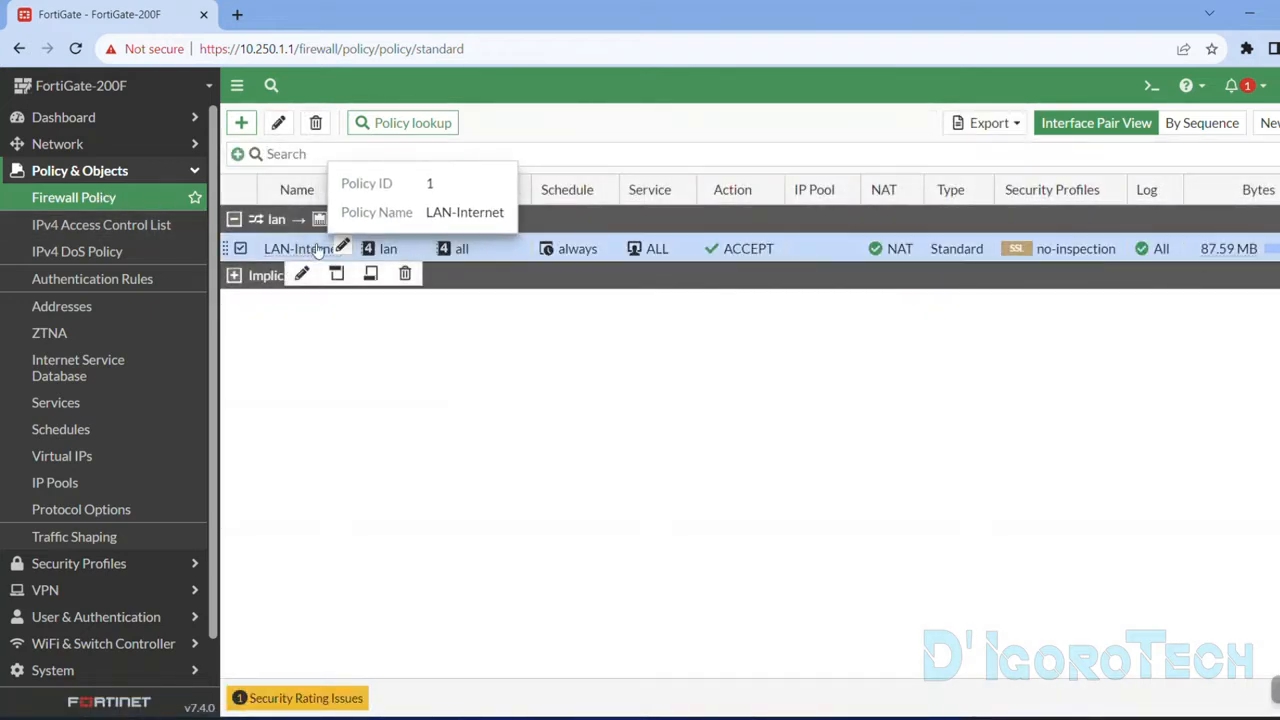
pyautogui.click(442, 345)
pyautogui.click(308, 318)
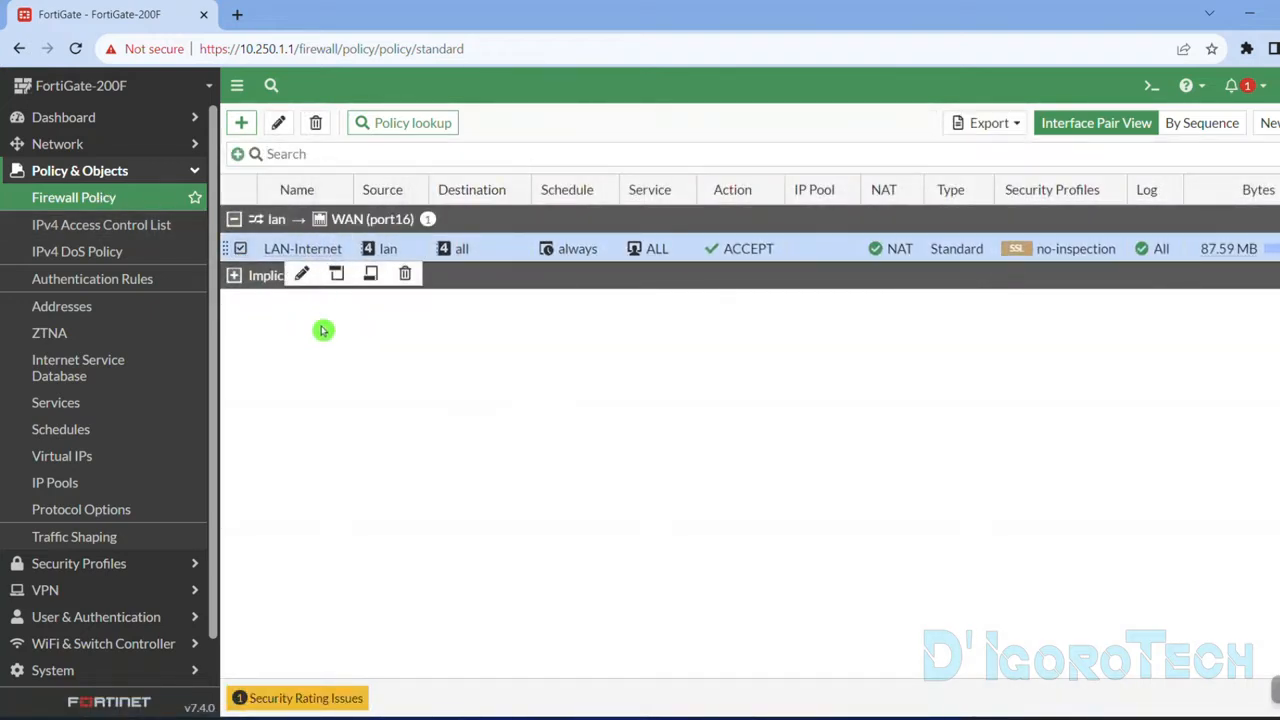
pyautogui.click(240, 249)
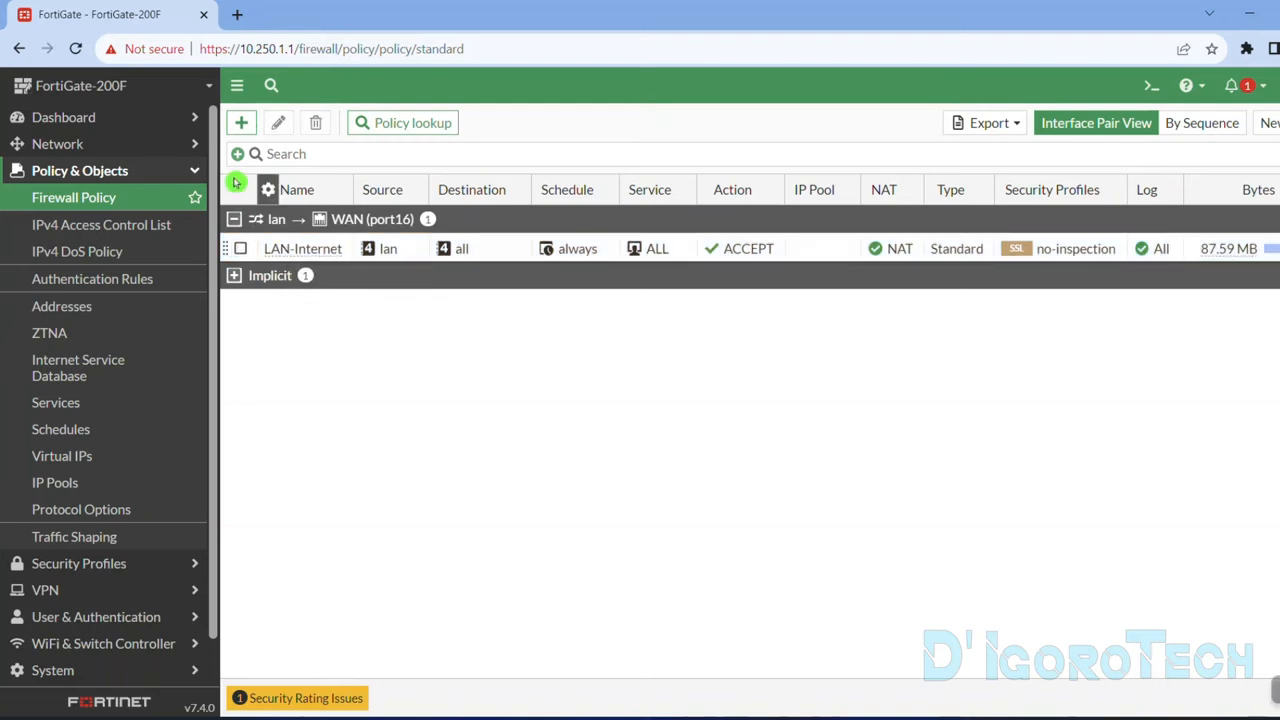
# Start a new firewall policy named Block Facebook with lan as its incoming interface.
pyautogui.click(242, 124)
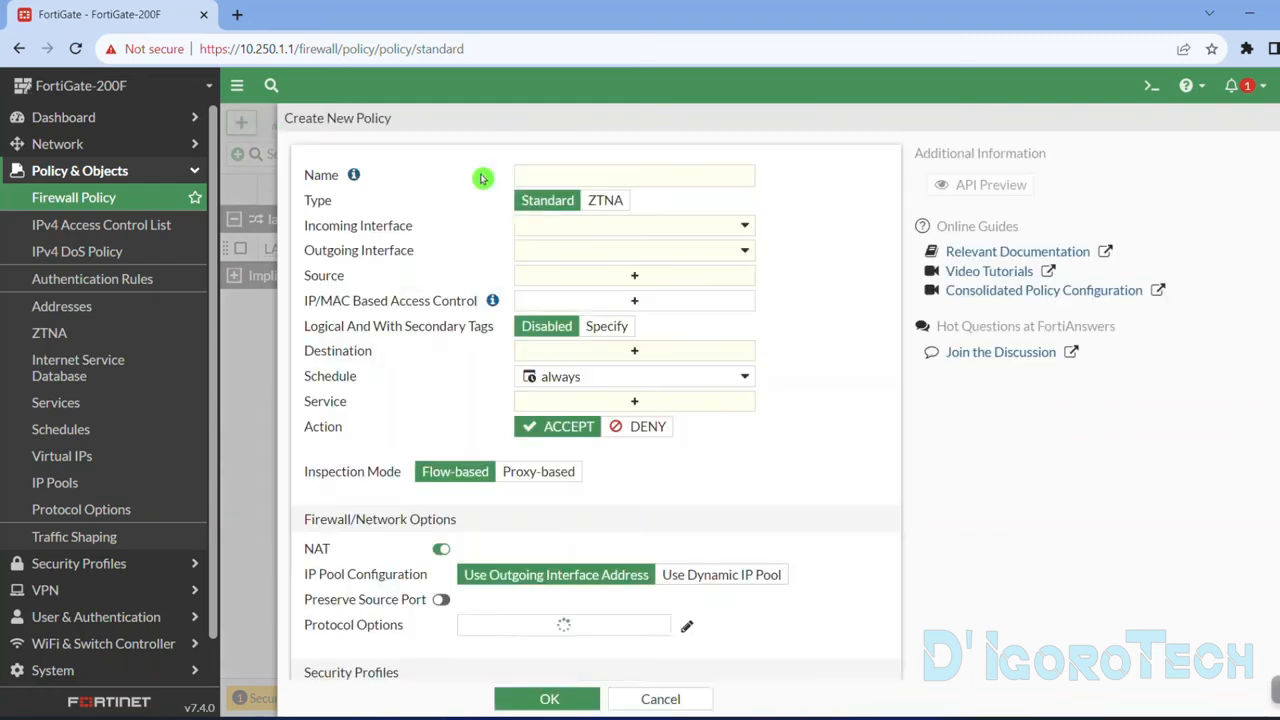
pyautogui.click(534, 174)
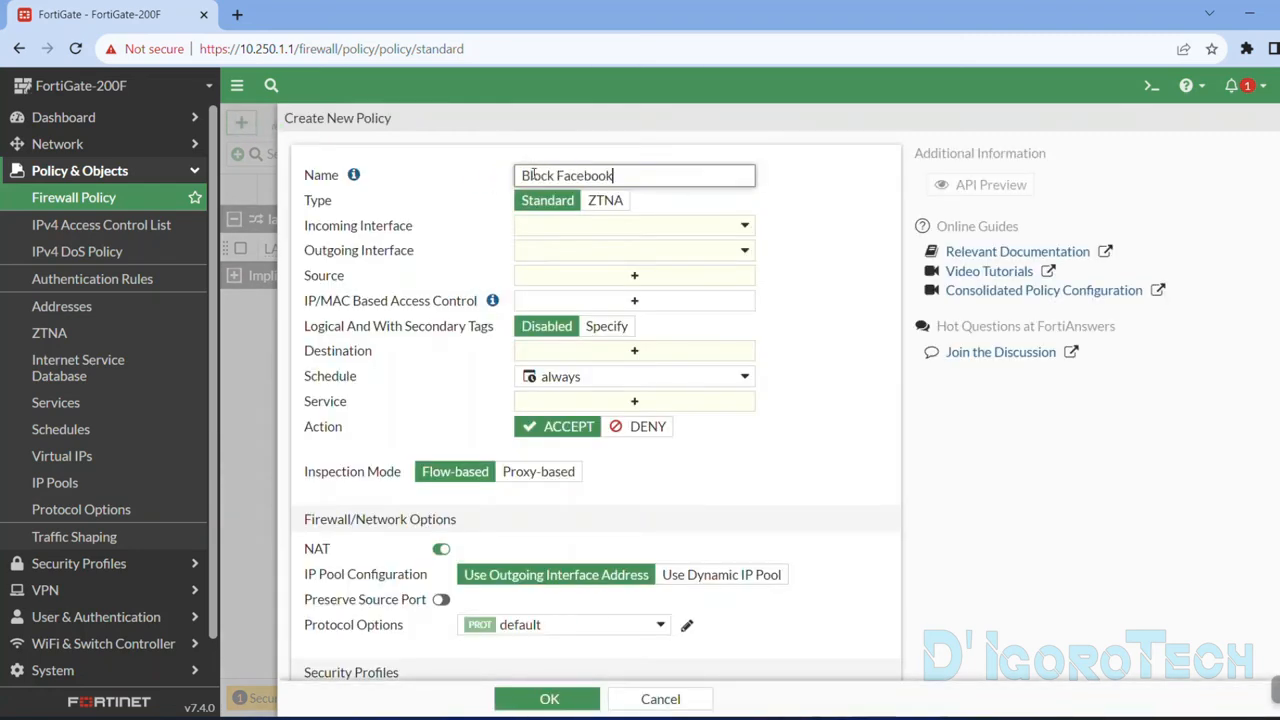
pyautogui.click(529, 225)
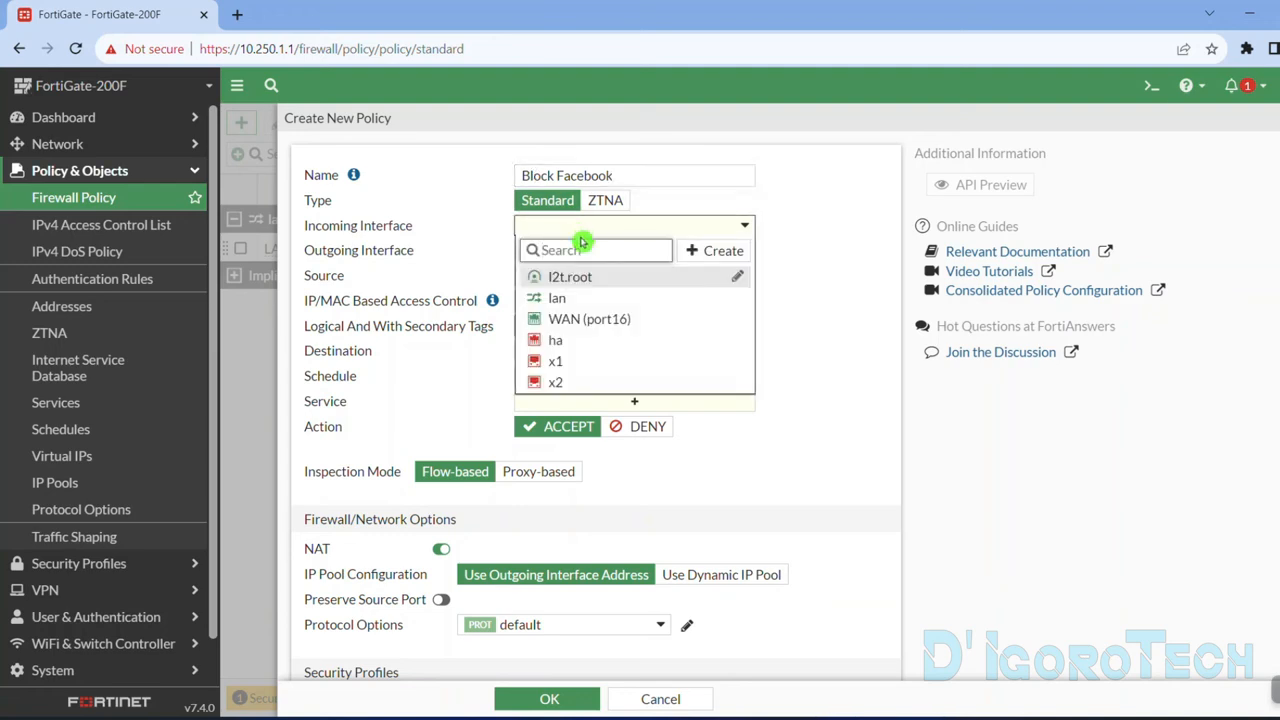
pyautogui.moveTo(573, 299)
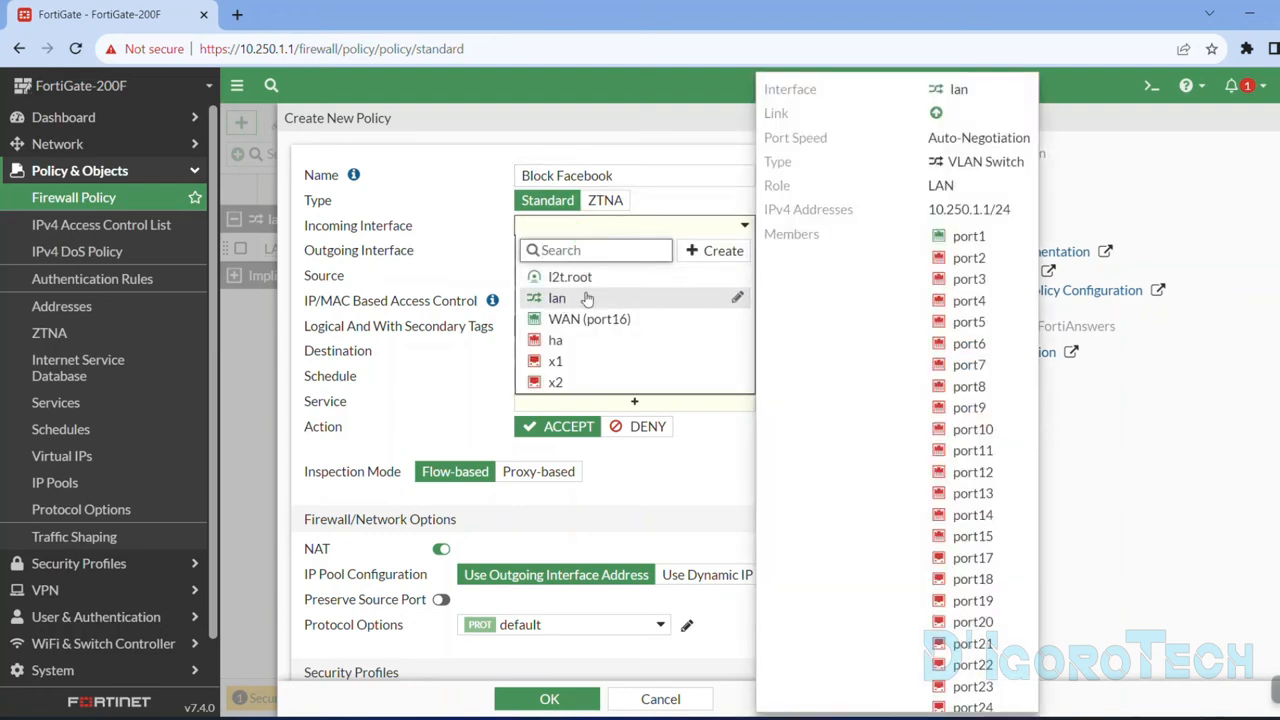
pyautogui.moveTo(930, 209); pyautogui.dragTo(1006, 207)
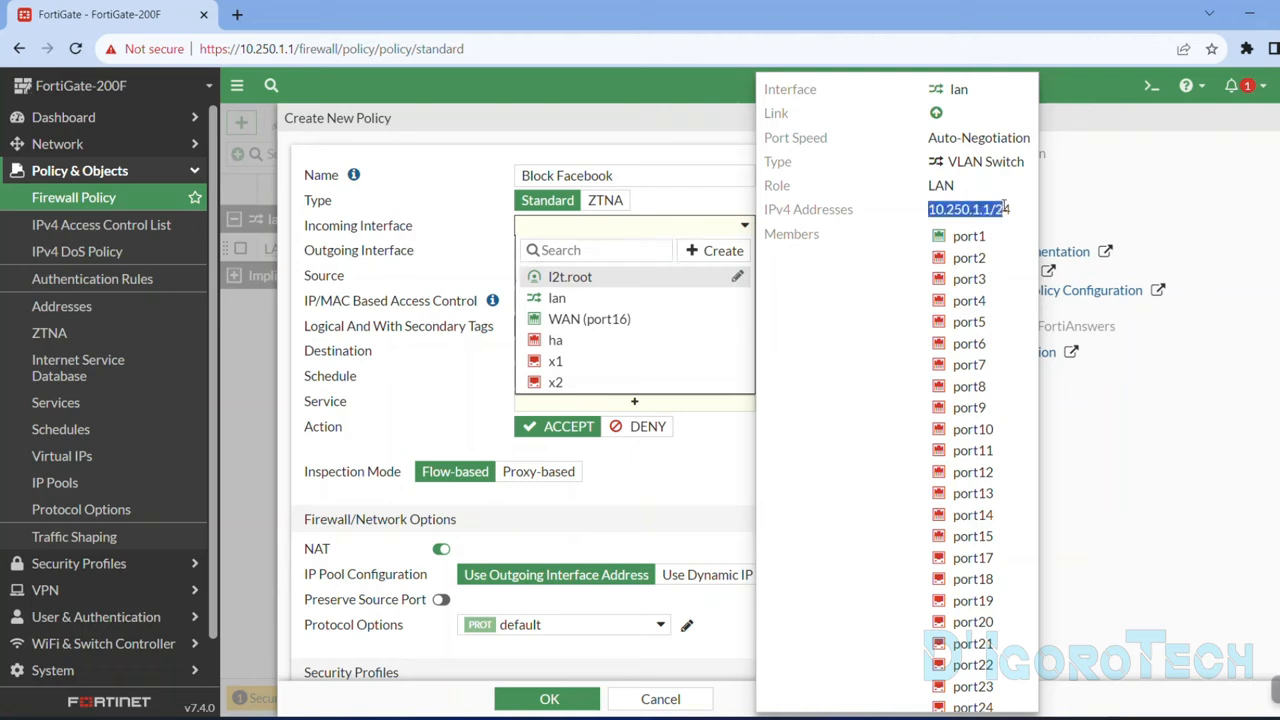
pyautogui.click(578, 302)
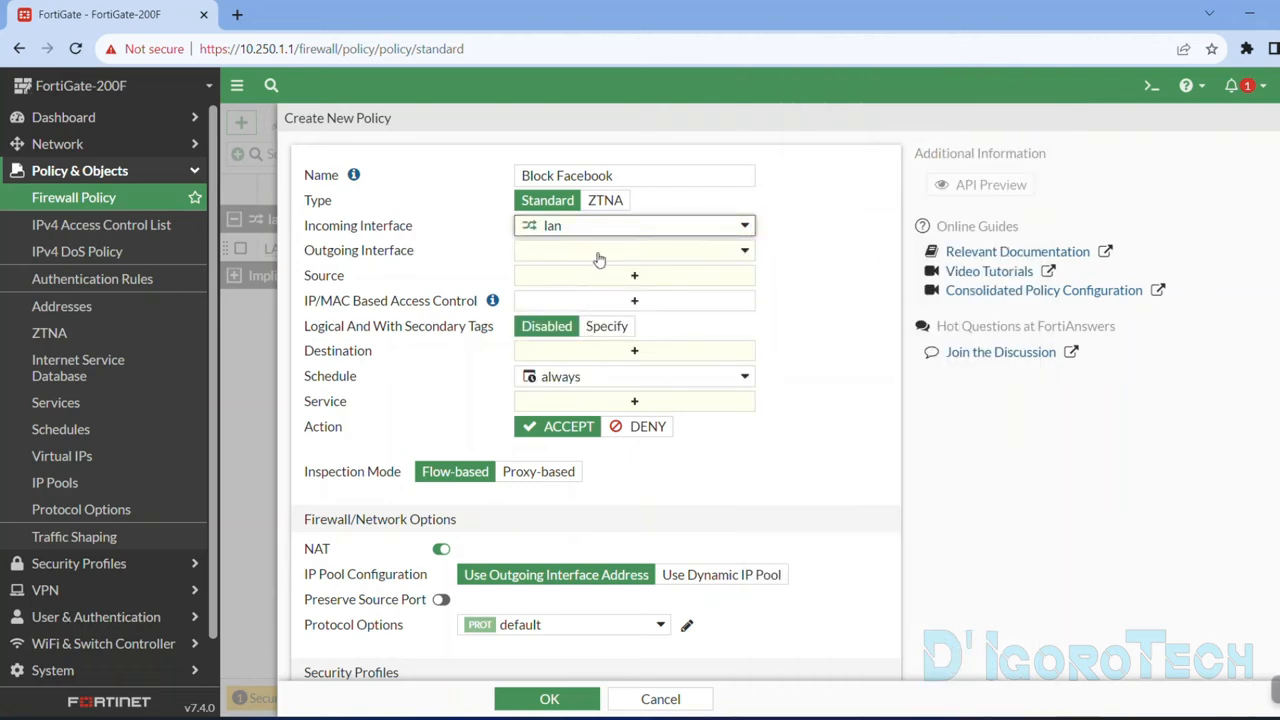
# Set the Block Facebook policy's outgoing interface to WAN (port16) and its source to the lan address.
pyautogui.click(599, 258)
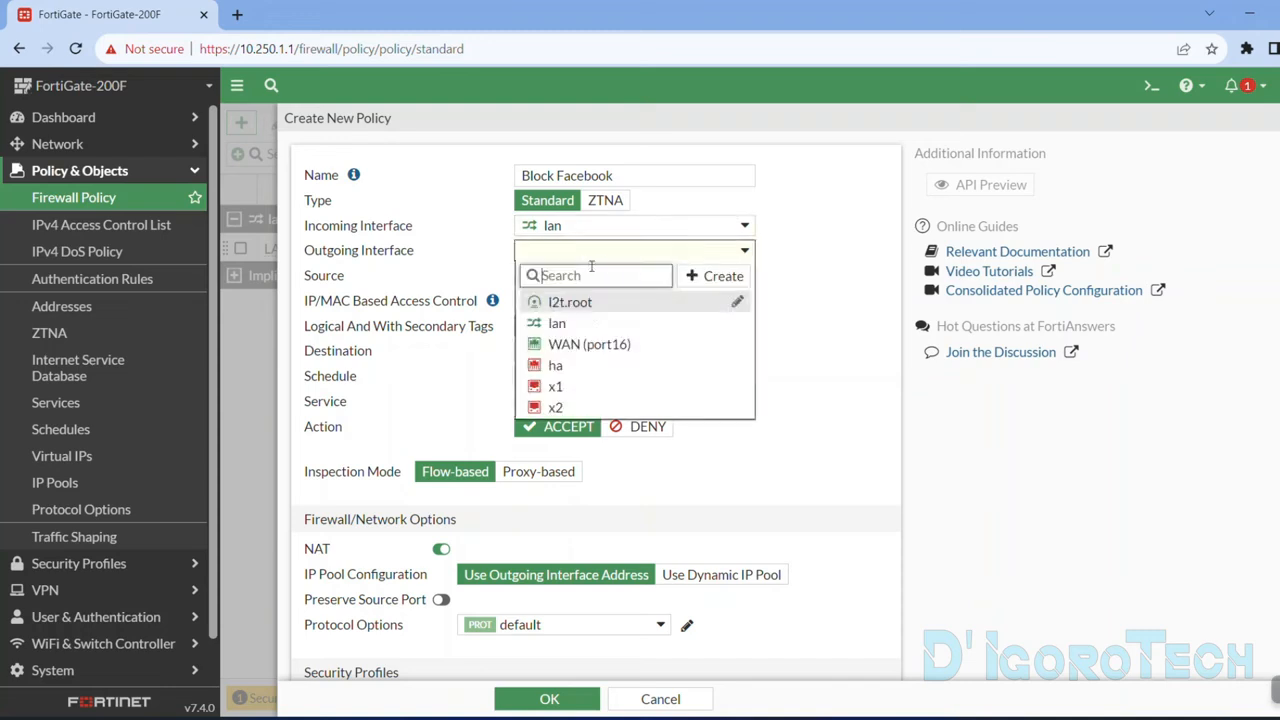
pyautogui.click(570, 348)
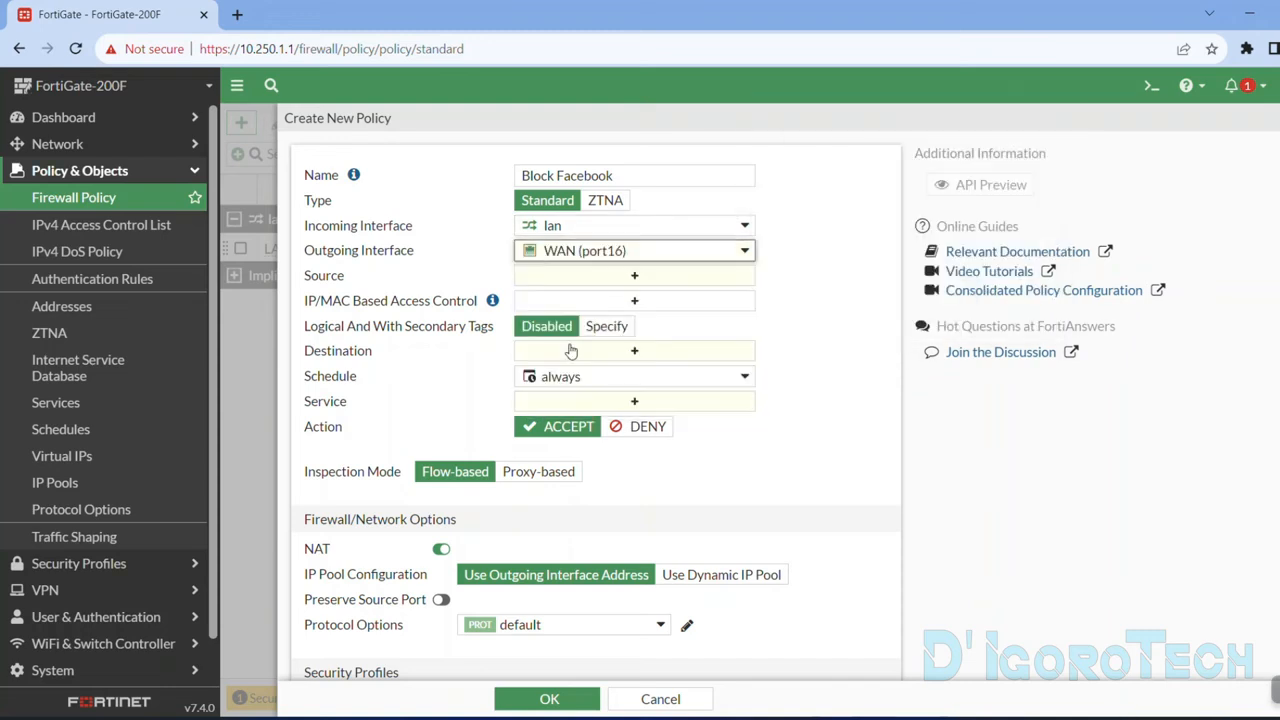
pyautogui.click(564, 285)
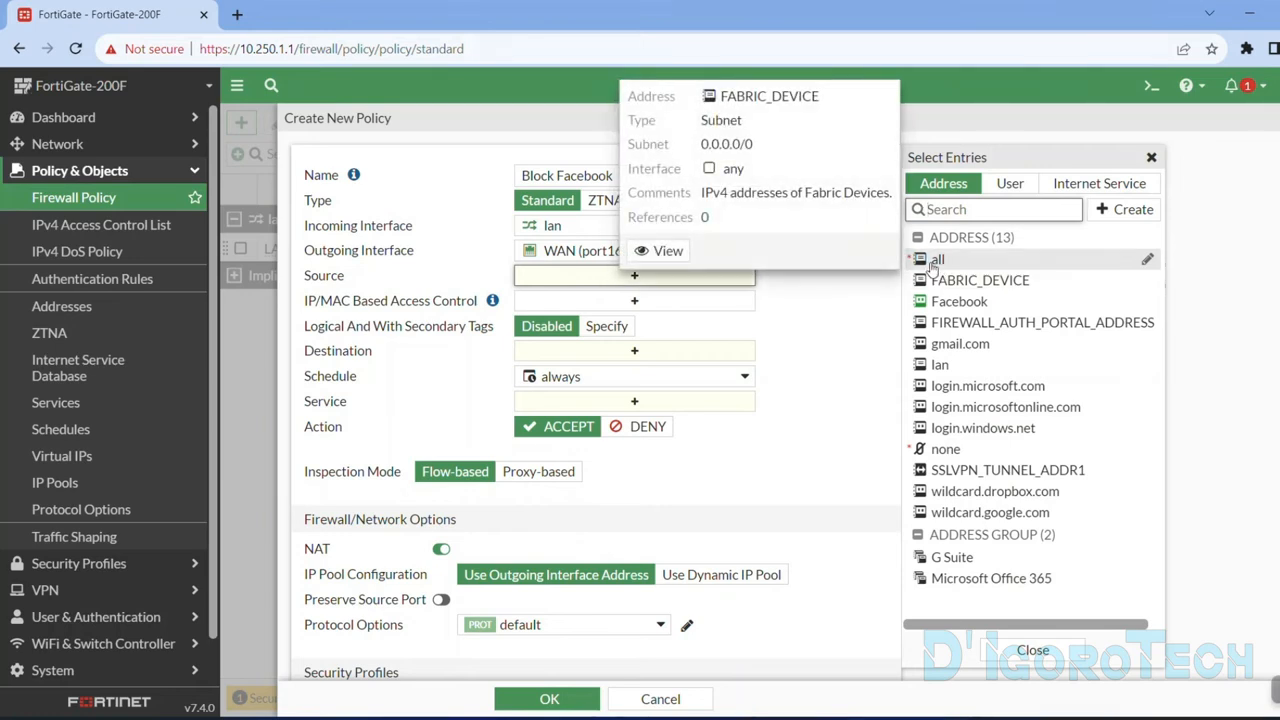
pyautogui.click(942, 365)
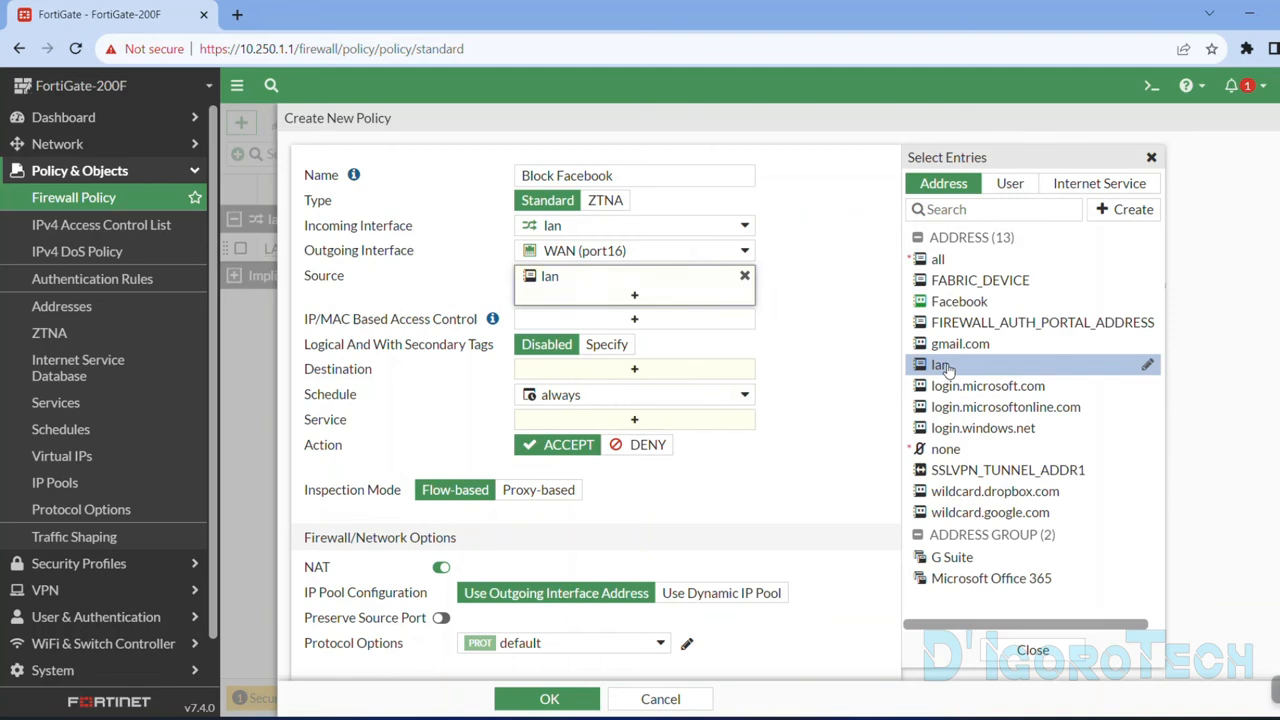
pyautogui.click(806, 322)
pyautogui.scroll(-3, 800, 305)
pyautogui.scroll(3, 803, 303)
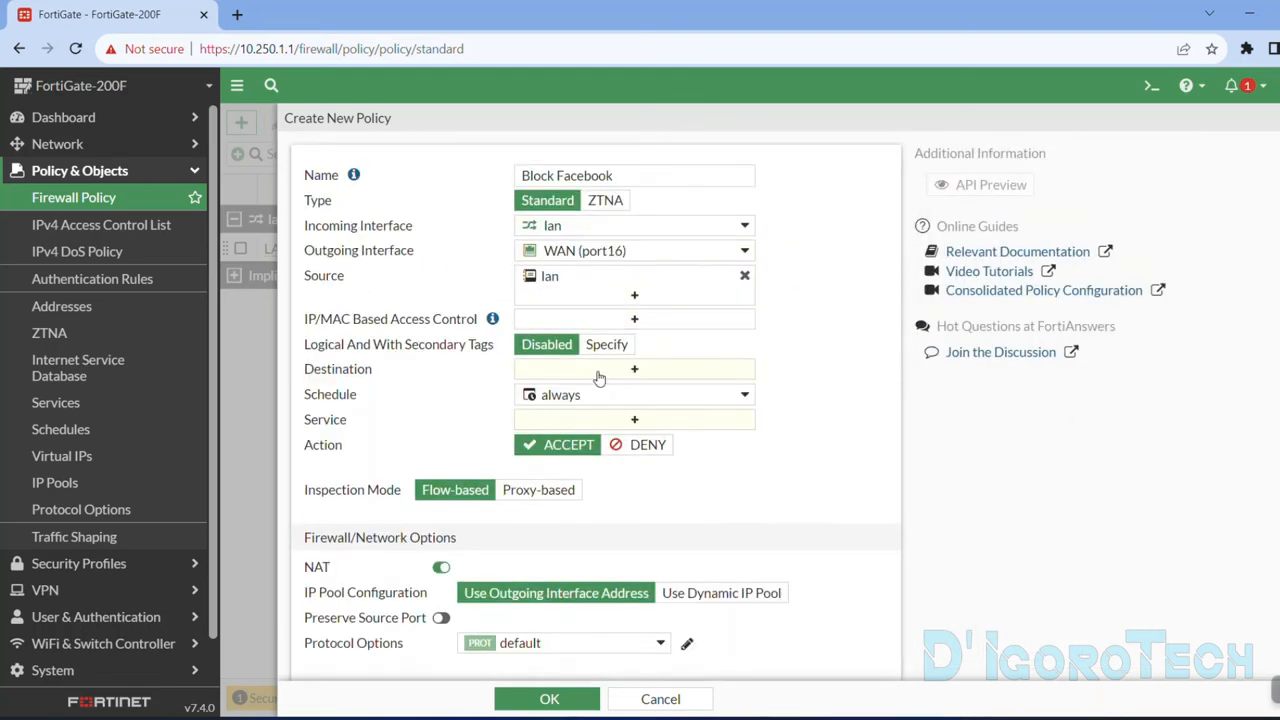
# Set the policy's destination to the Facebook address object.
pyautogui.click(597, 375)
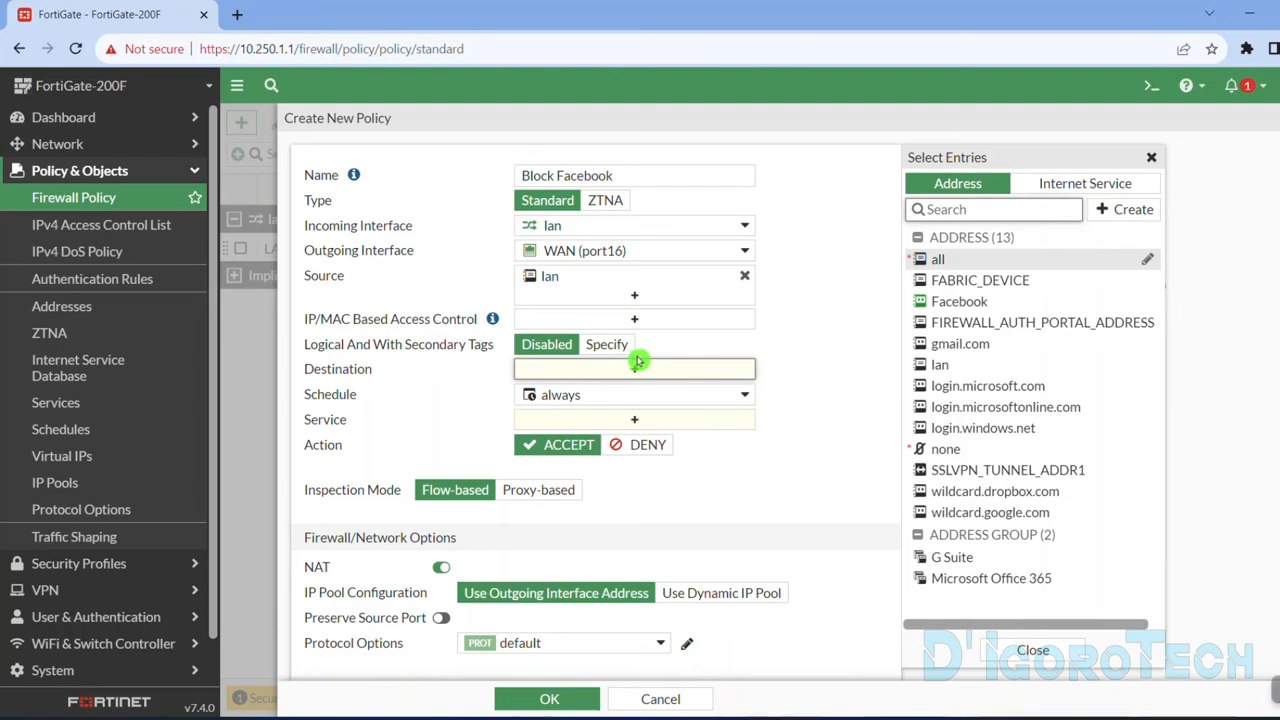
pyautogui.moveTo(958, 312)
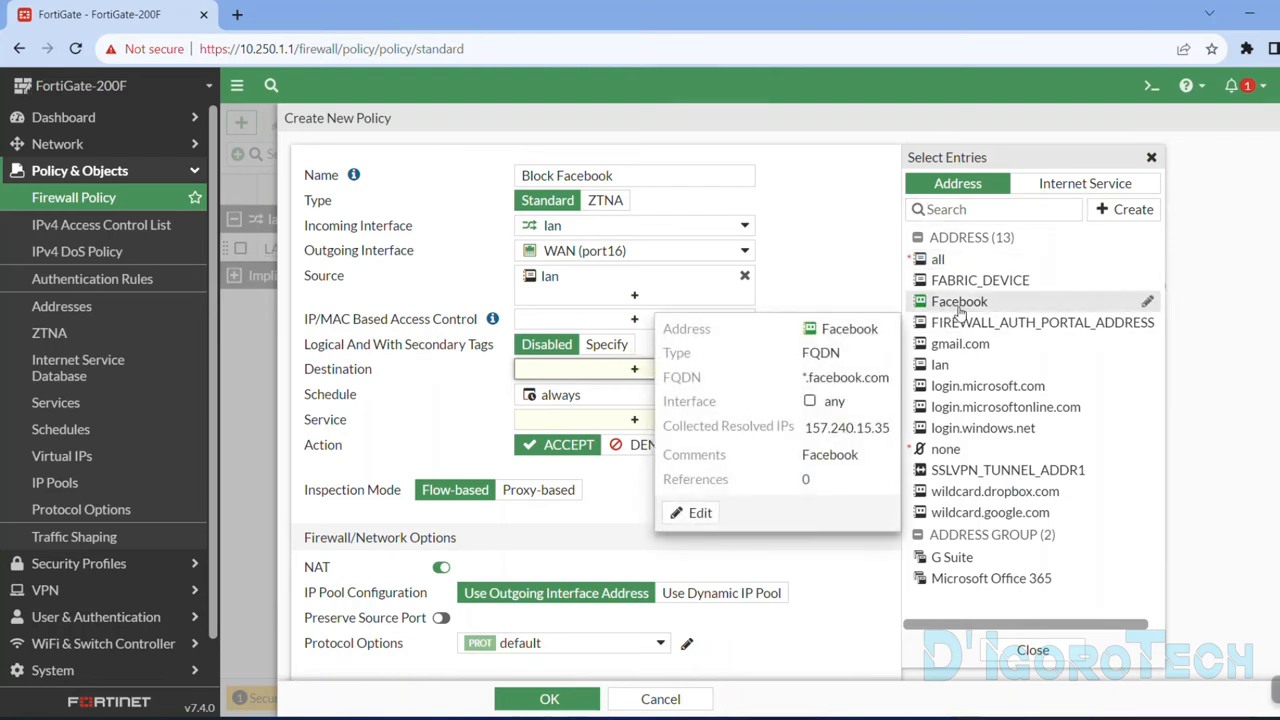
pyautogui.click(958, 303)
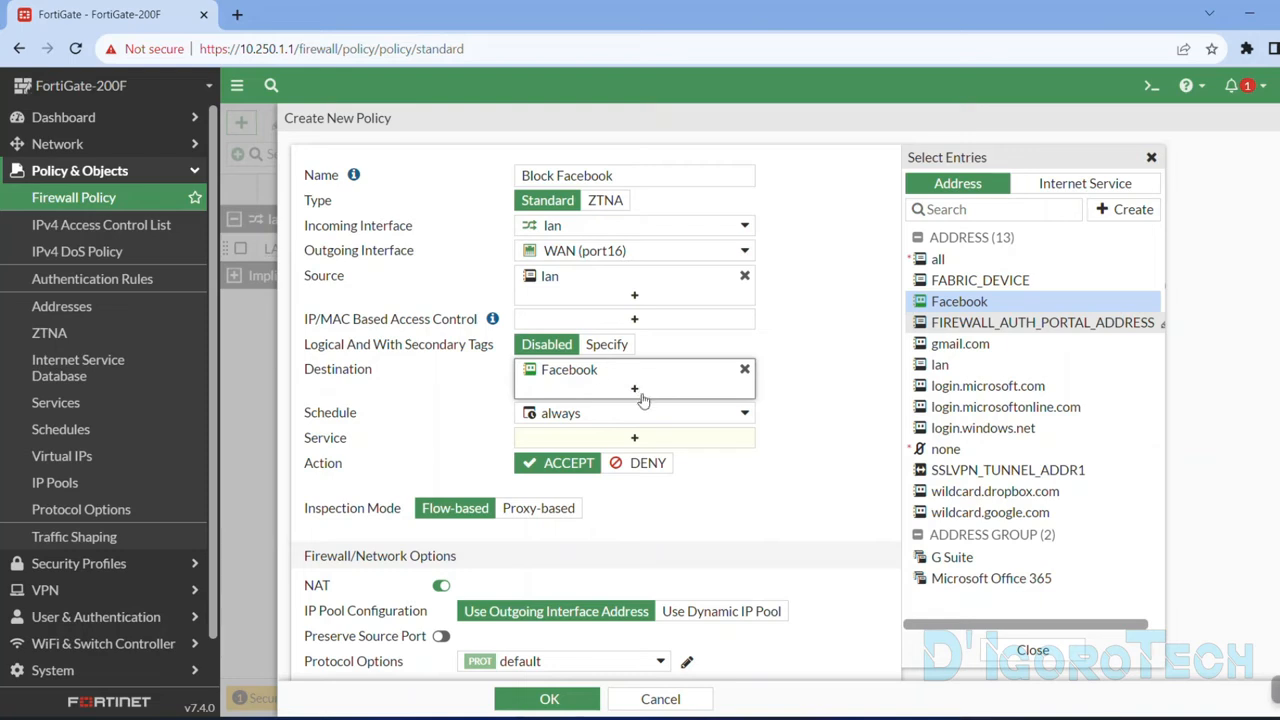
# Examine which days and hours the policy's always schedule covers.
pyautogui.click(578, 419)
pyautogui.click(585, 416)
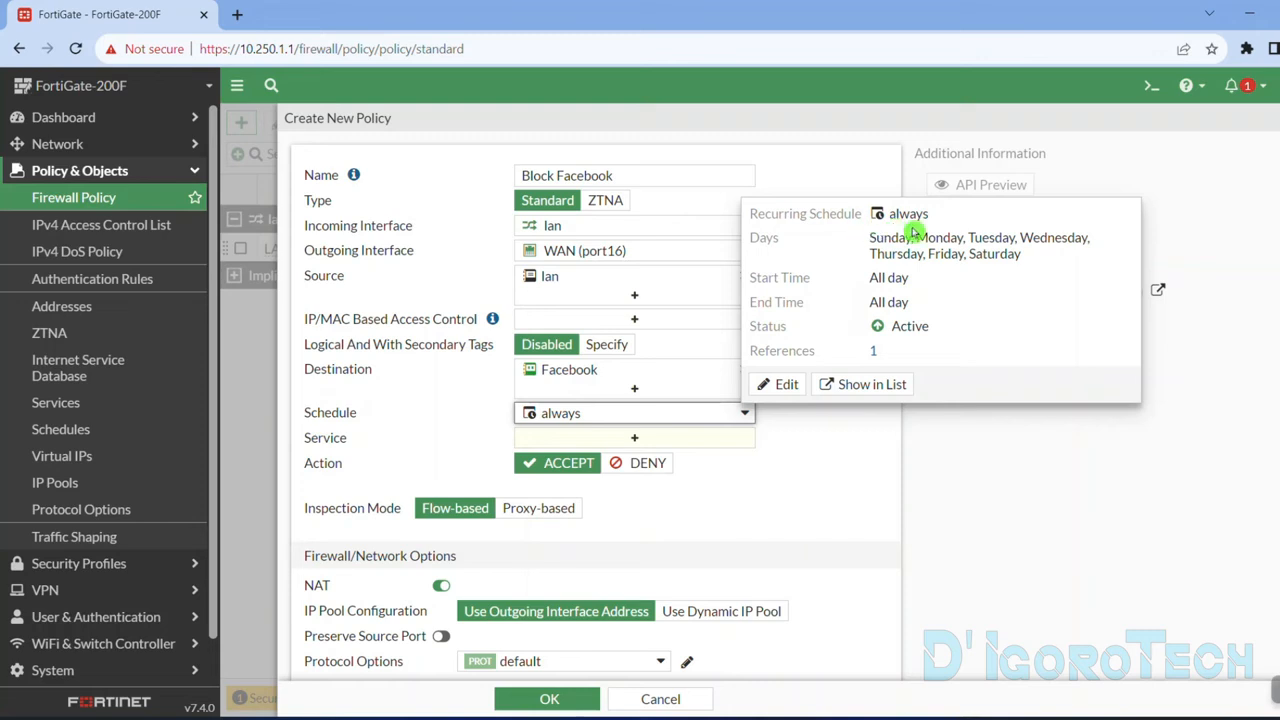
pyautogui.moveTo(870, 240); pyautogui.dragTo(1020, 256)
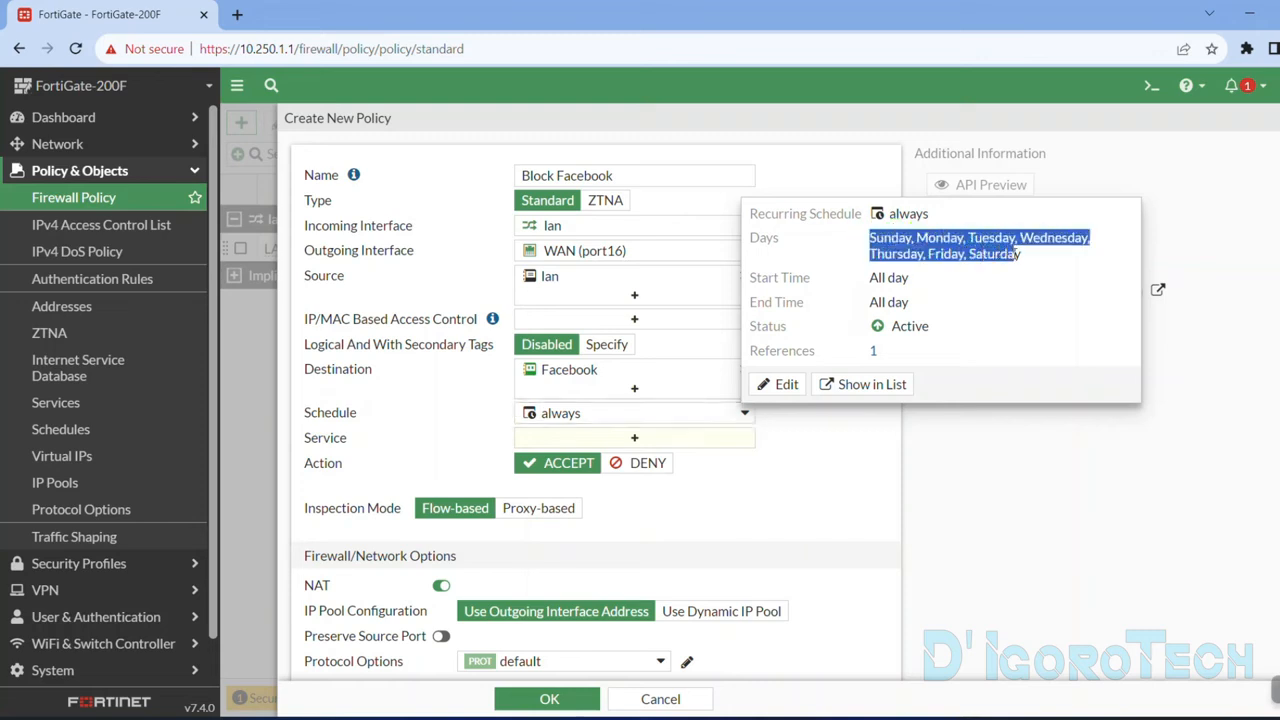
pyautogui.moveTo(873, 279); pyautogui.dragTo(908, 303)
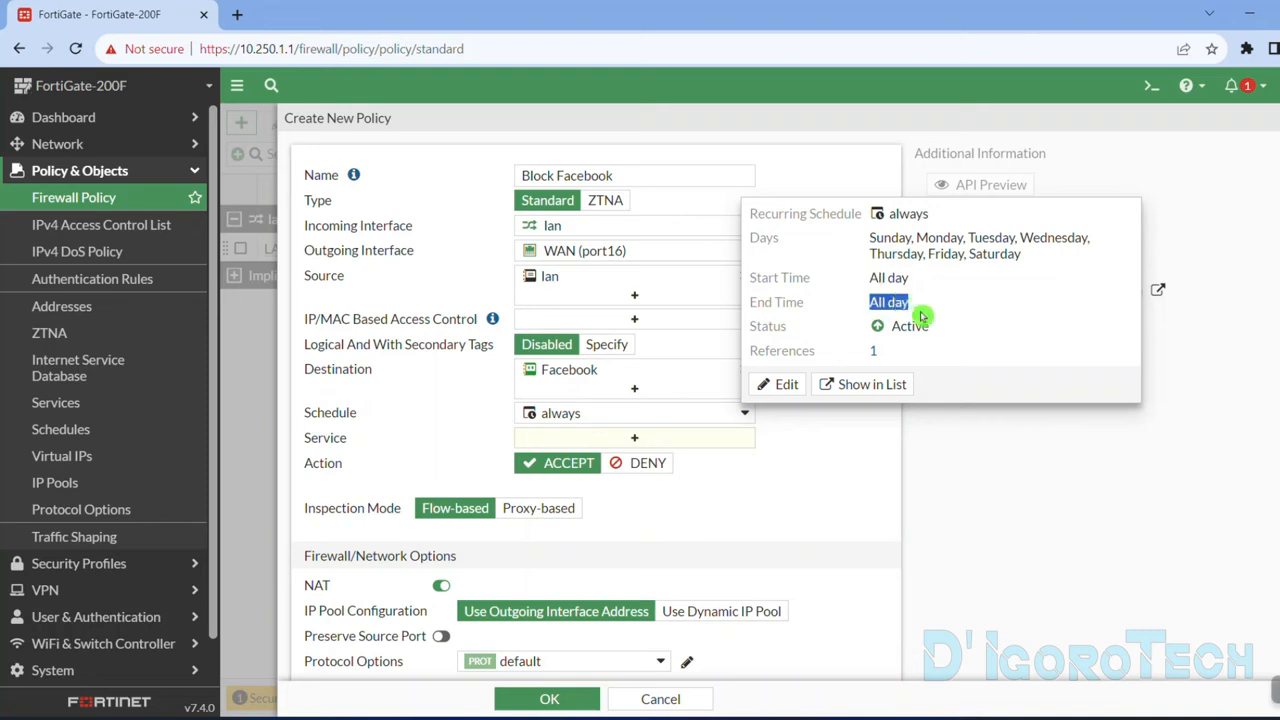
# Try HTTP and HTTPS as the policy's services and remove both again.
pyautogui.click(562, 440)
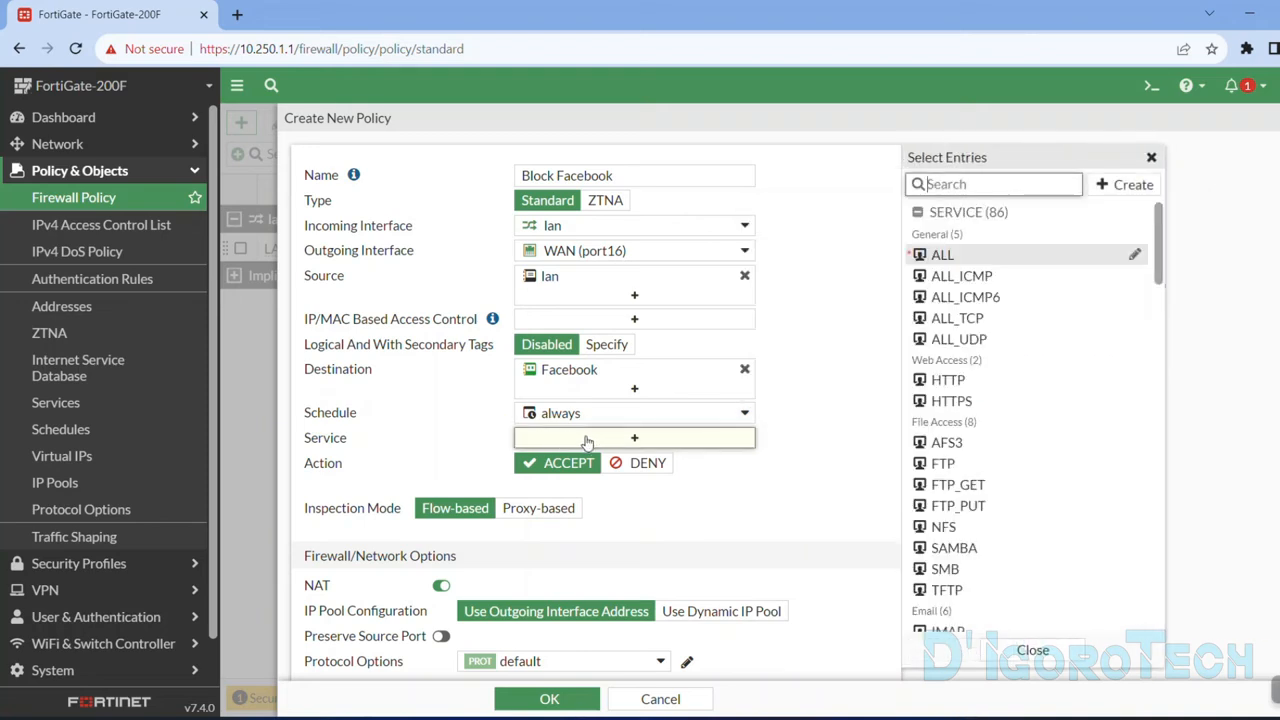
pyautogui.moveTo(587, 375)
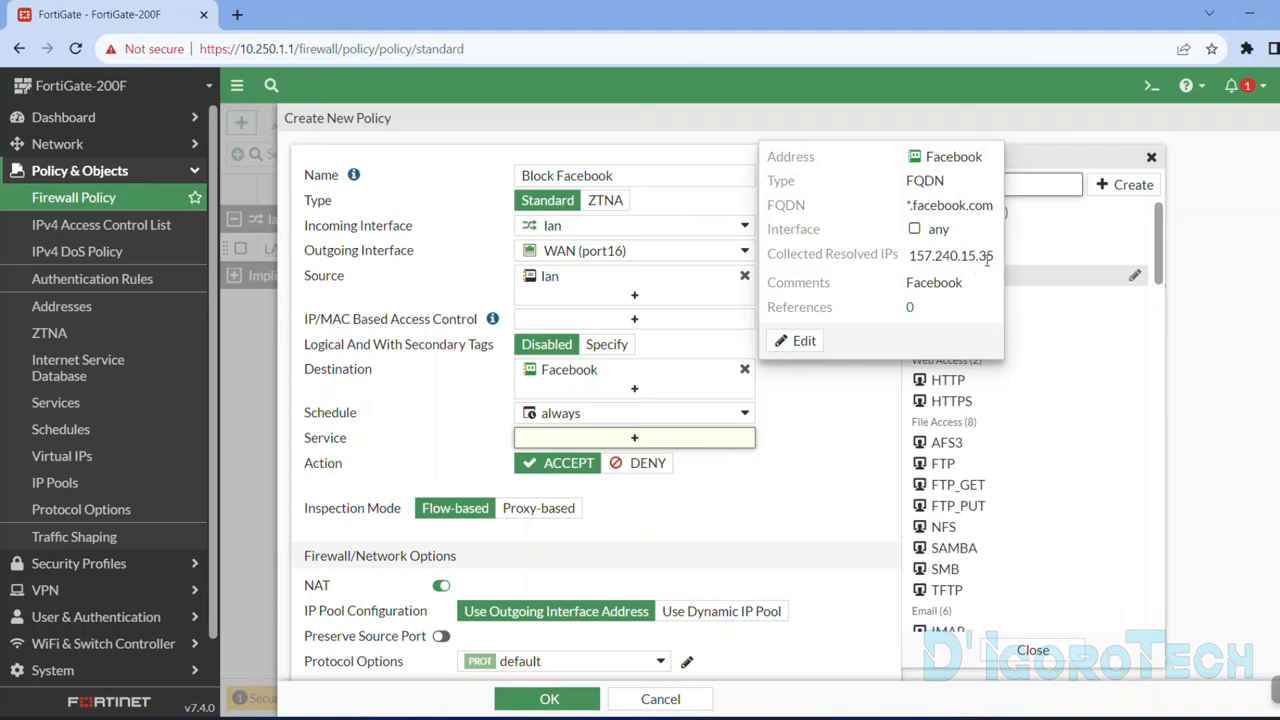
pyautogui.write('http')
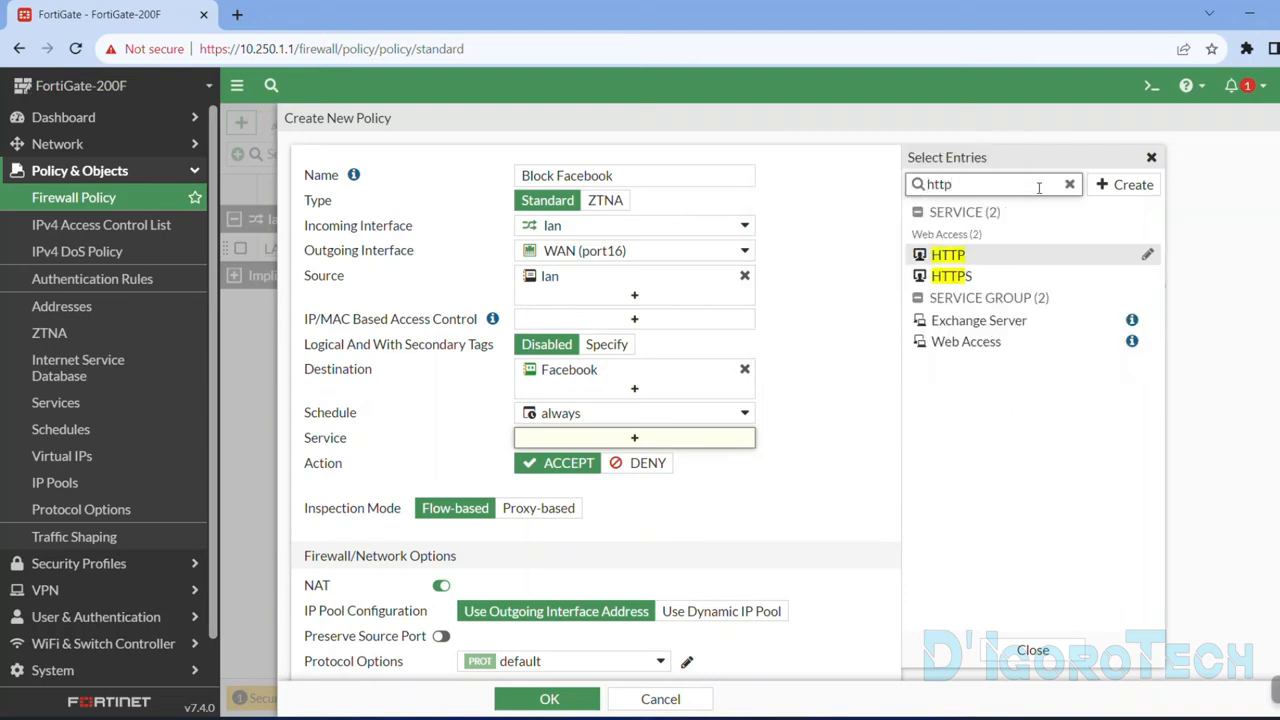
pyautogui.click(978, 256)
pyautogui.click(978, 276)
pyautogui.click(798, 447)
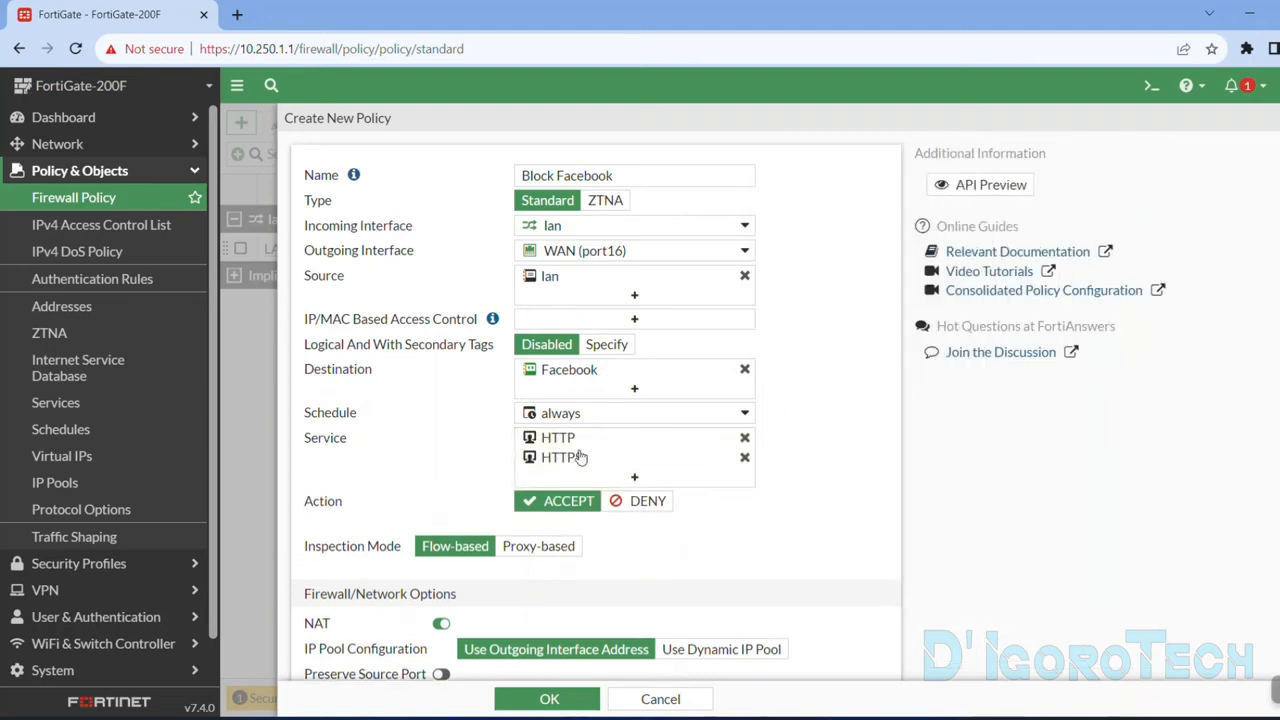
pyautogui.click(744, 457)
pyautogui.click(745, 446)
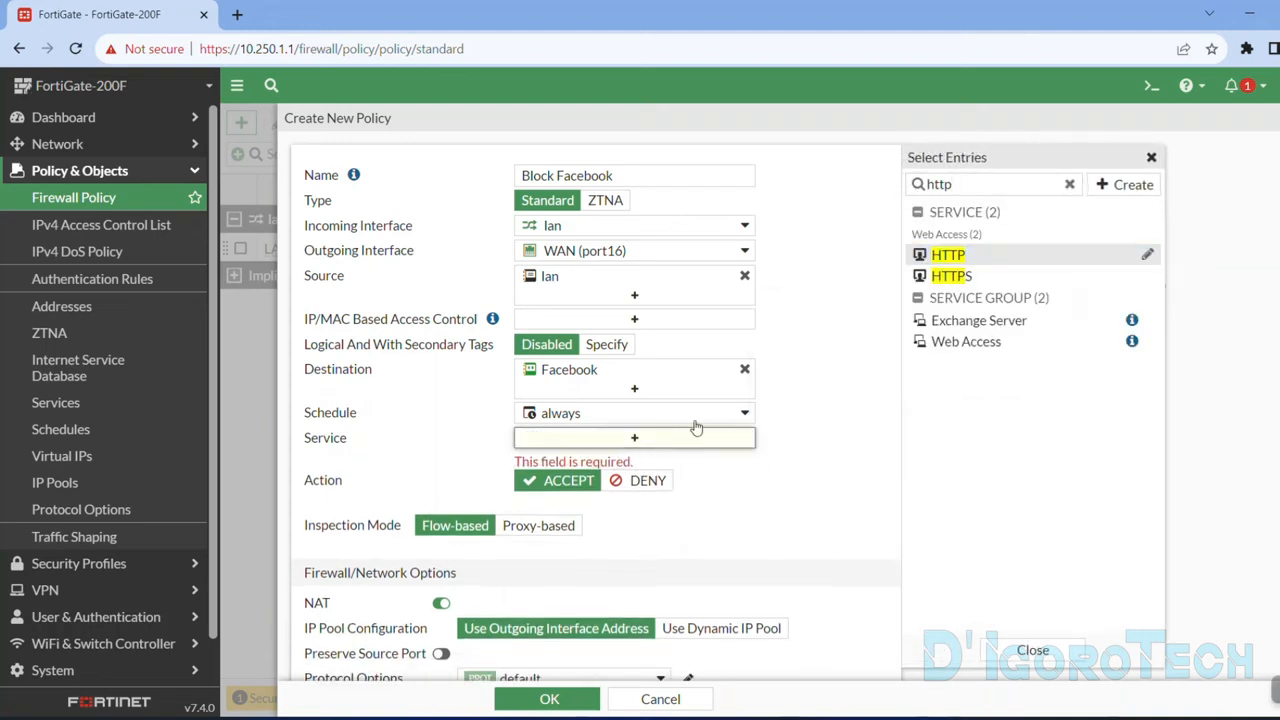
# Search the service entries for all and set the policy's service to ALL.
pyautogui.doubleClick(1023, 187)
pyautogui.write('all')
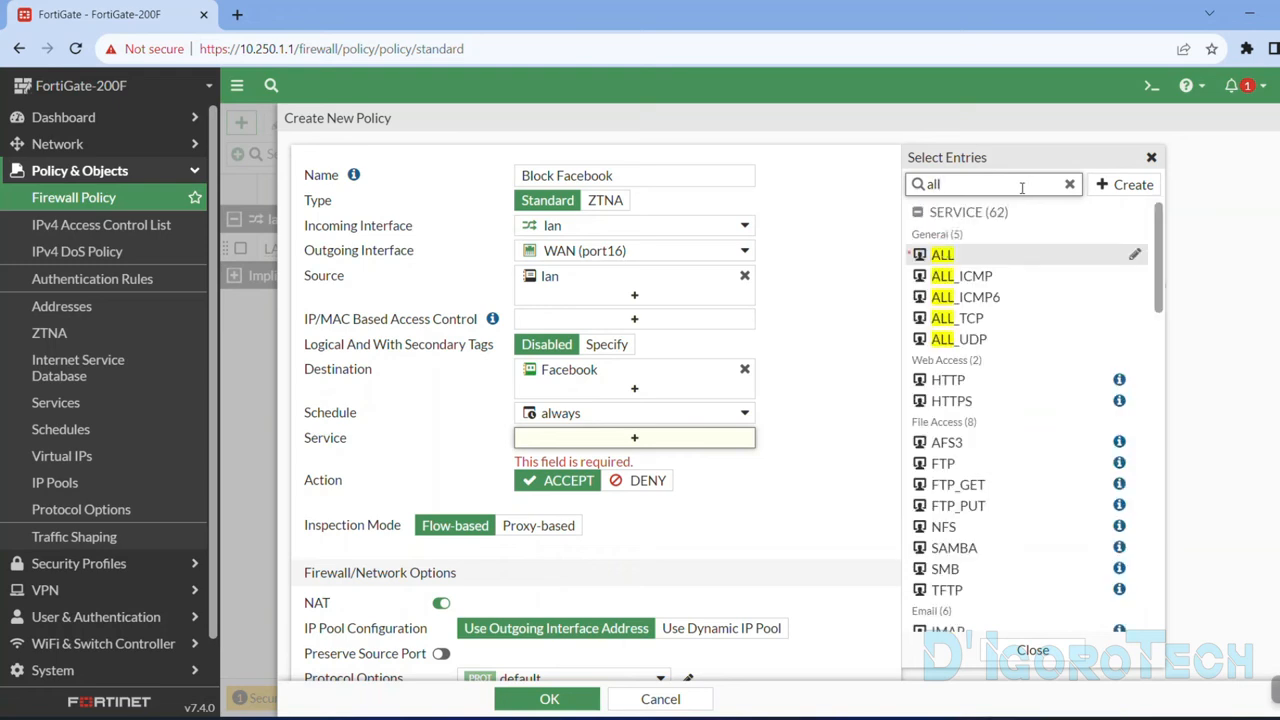
pyautogui.click(952, 257)
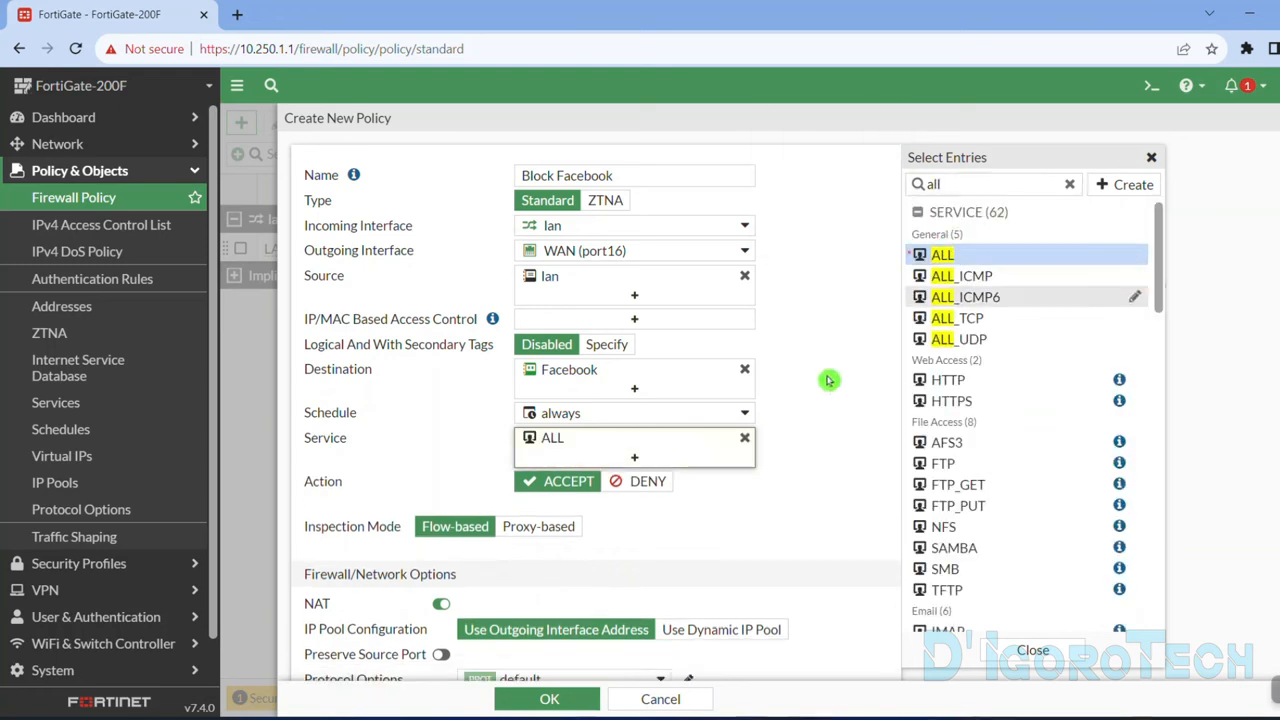
pyautogui.click(487, 450)
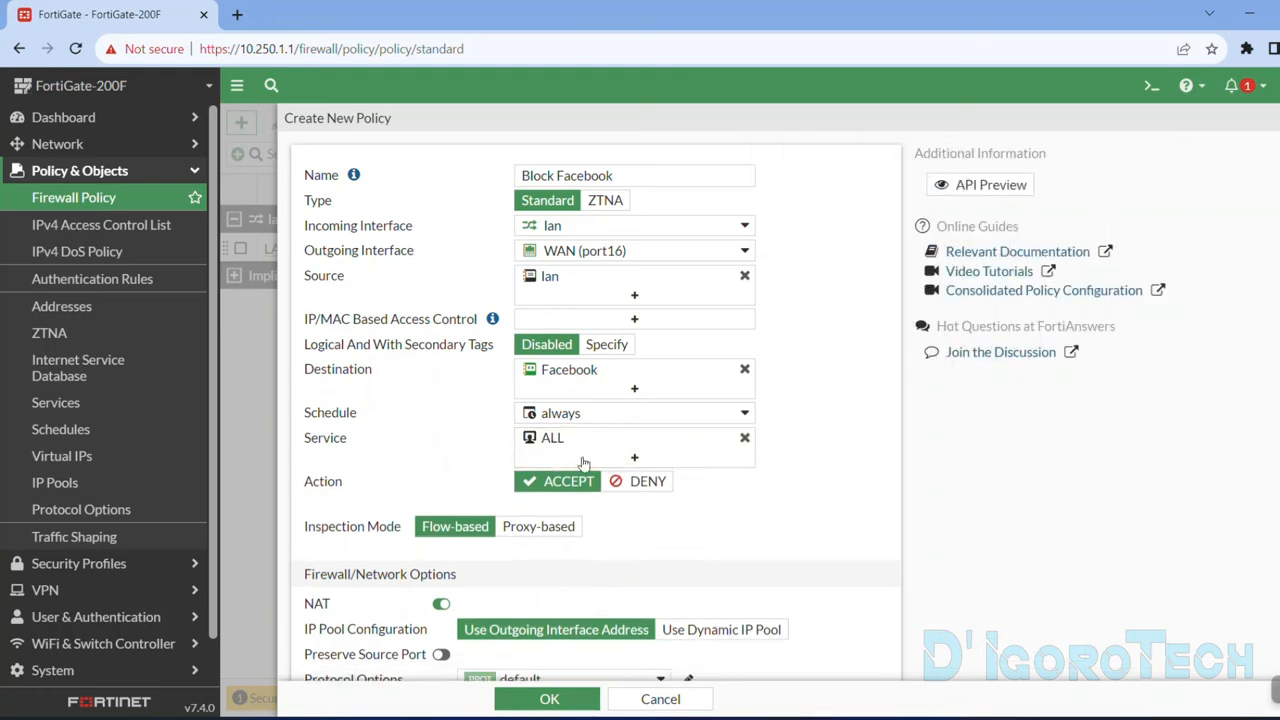
# Set the policy's action to DENY and save the policy without a comment.
pyautogui.click(646, 484)
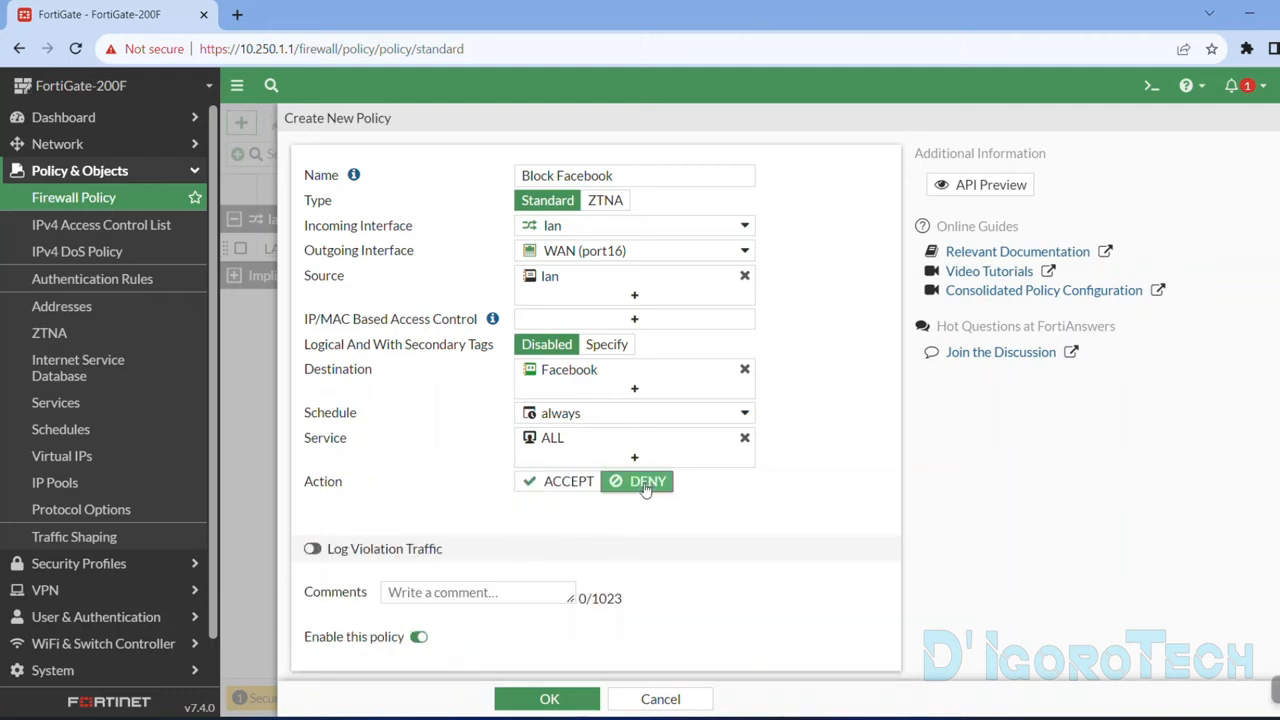
pyautogui.click(432, 588)
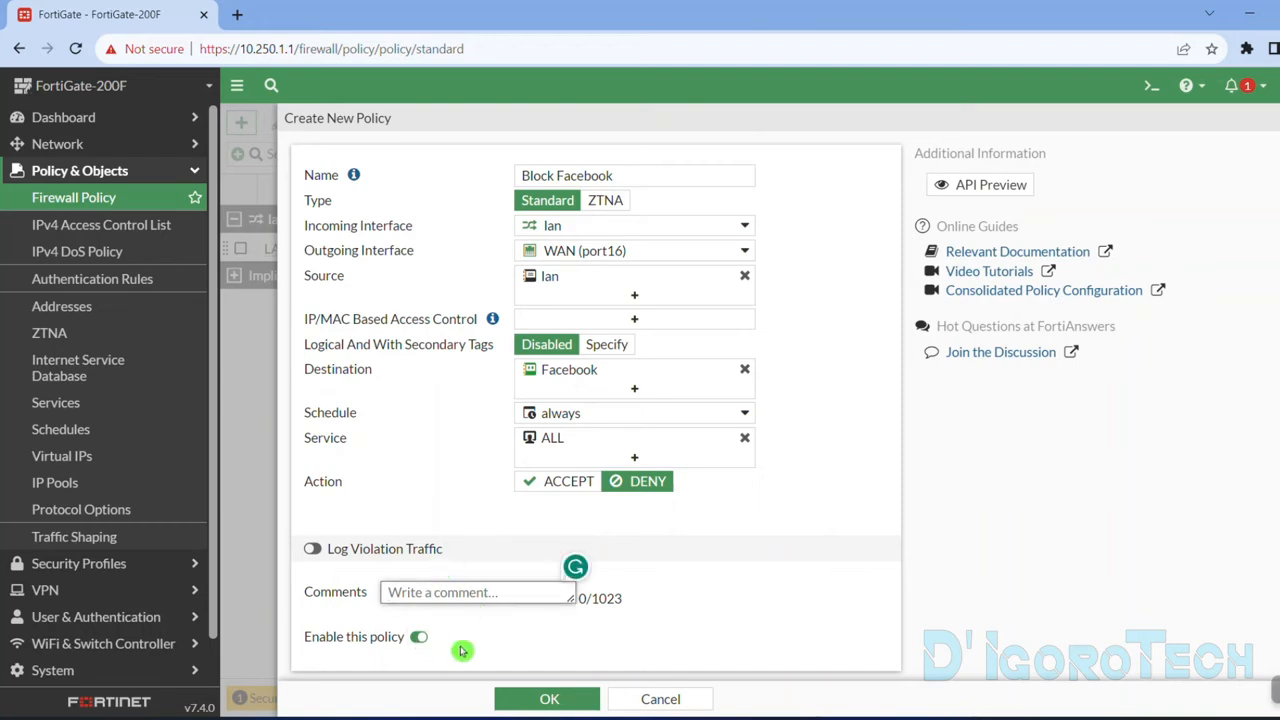
pyautogui.click(549, 700)
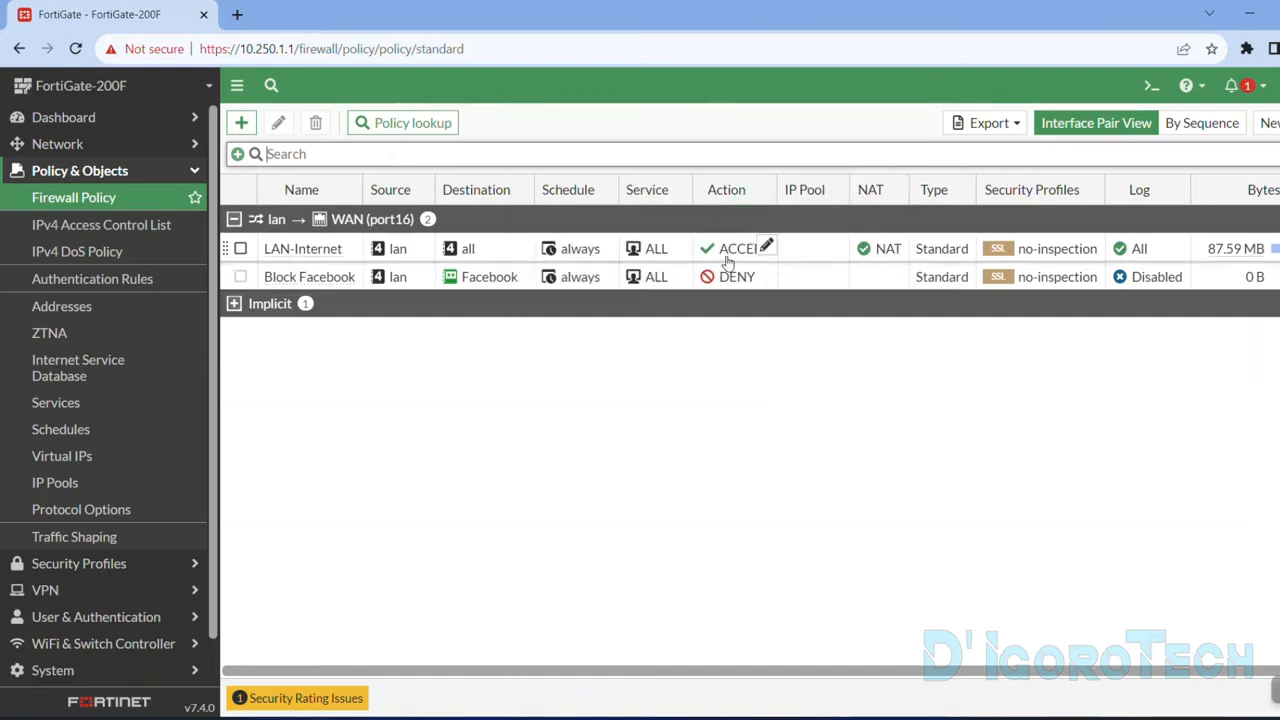
# Check the saved policies in the list and load facebook.com in a new browser tab to test the block.
pyautogui.click(742, 299)
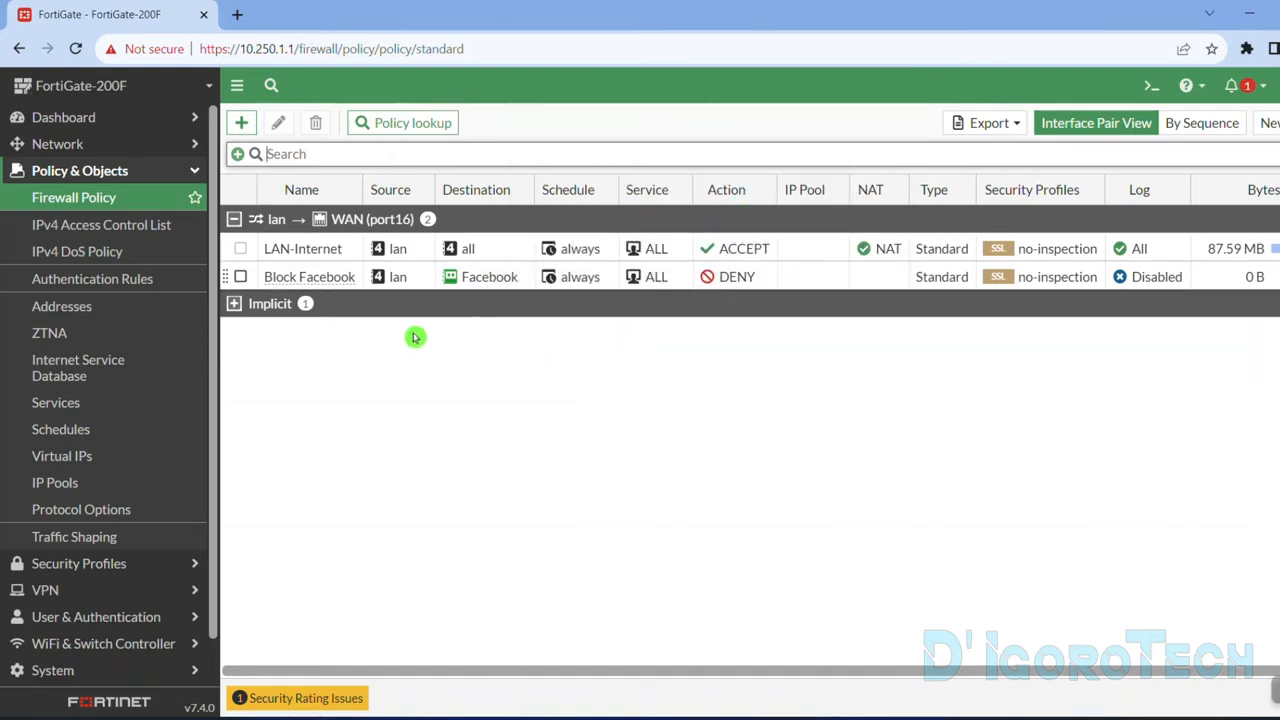
pyautogui.click(386, 248)
pyautogui.click(246, 26)
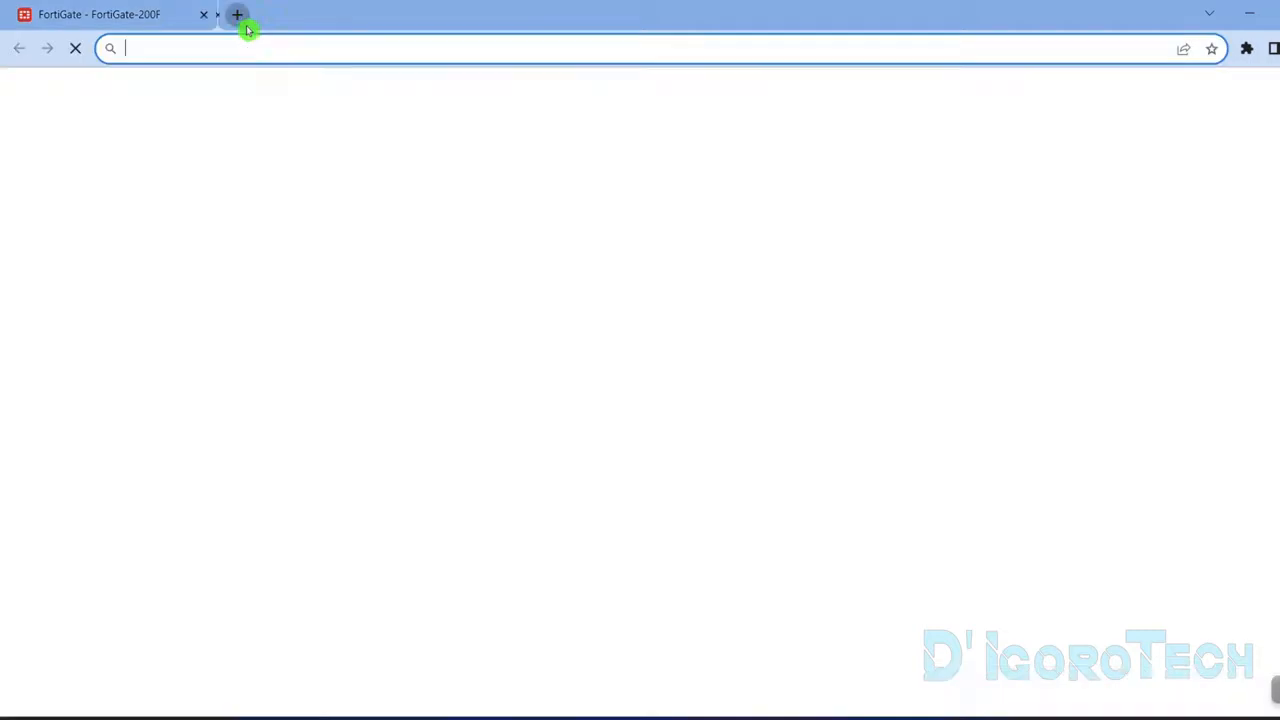
pyautogui.write('fa')
pyautogui.press('Return')
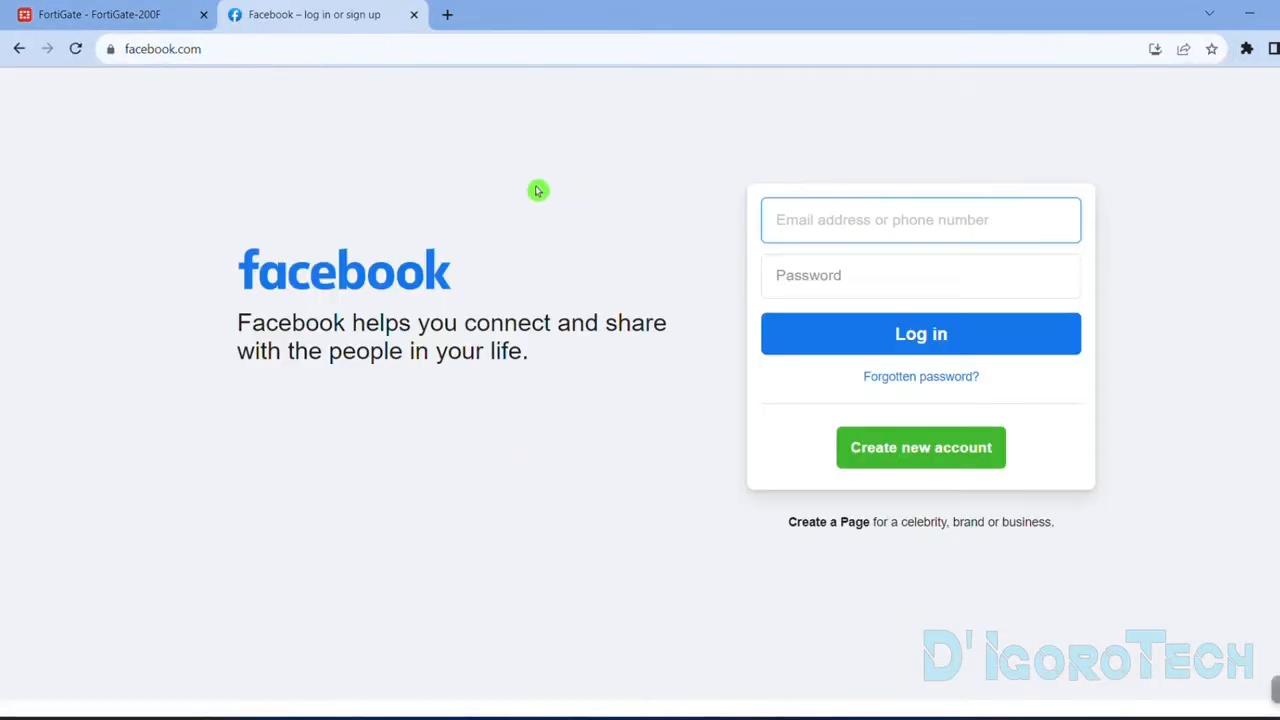
# Return to the FortiGate policy list, move Block Facebook above LAN-Internet and check the LAN-Internet policy.
pyautogui.click(150, 14)
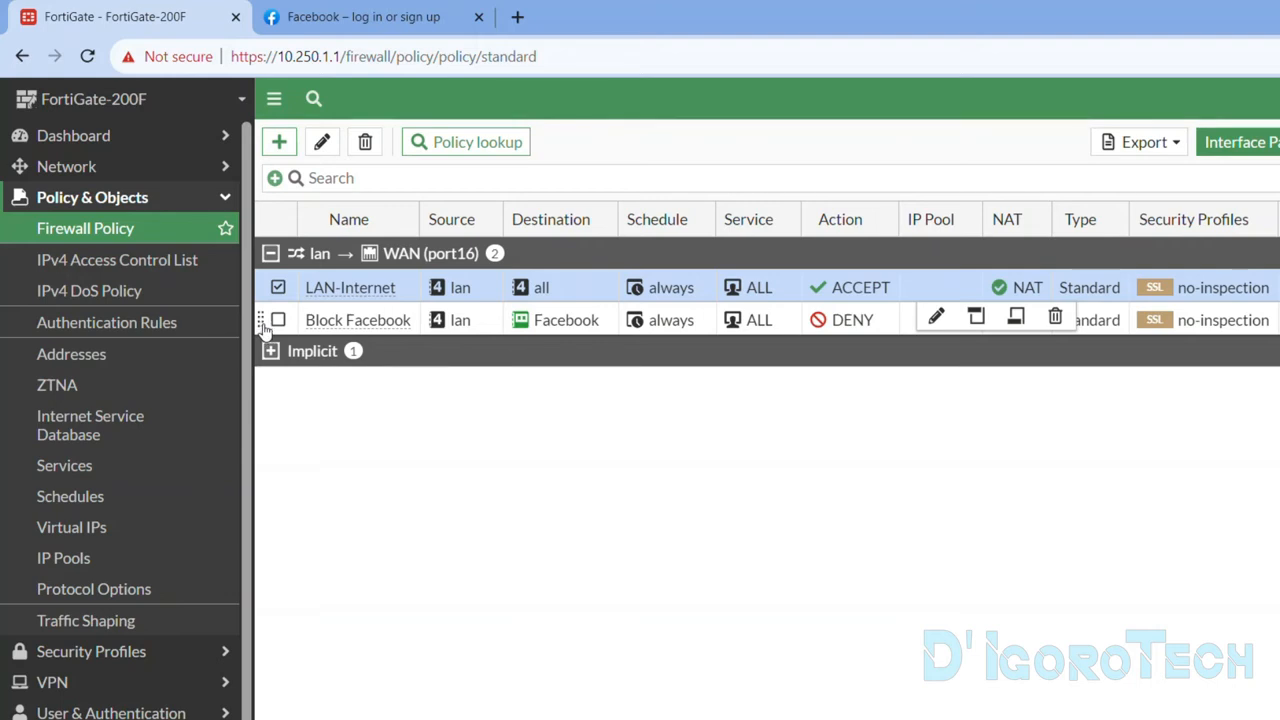
pyautogui.moveTo(263, 322); pyautogui.dragTo(262, 295)
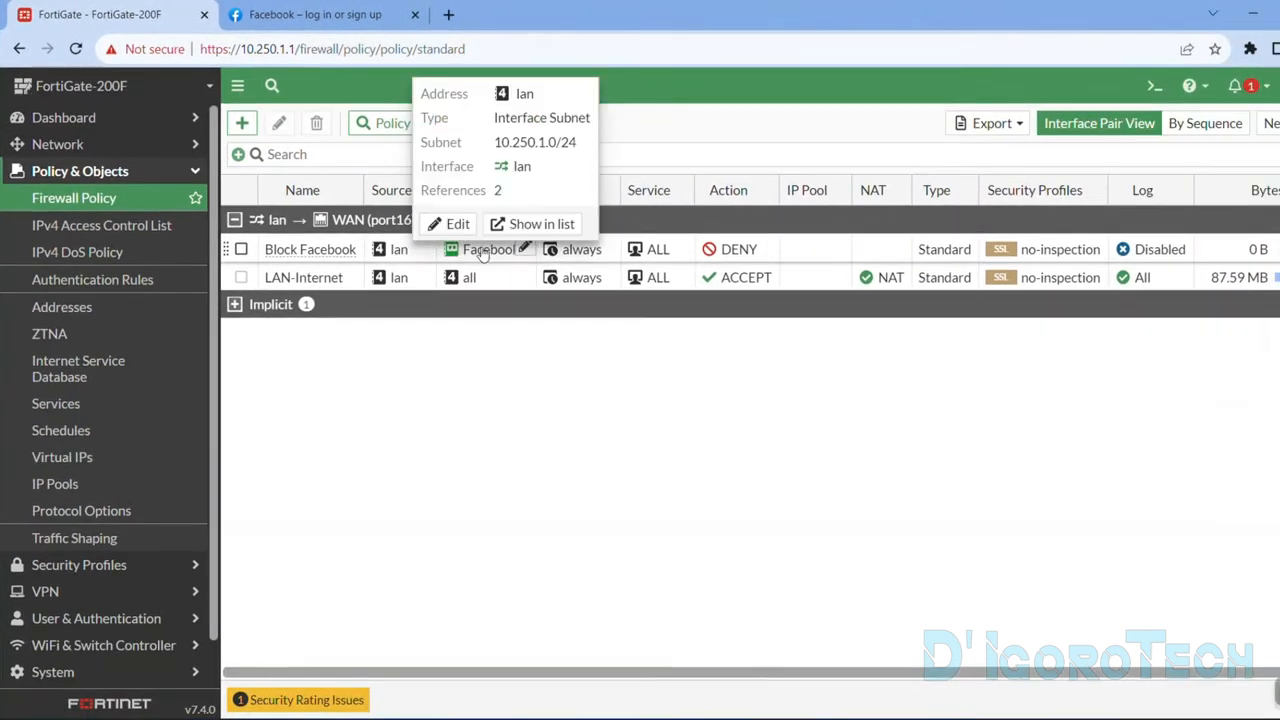
pyautogui.moveTo(566, 292)
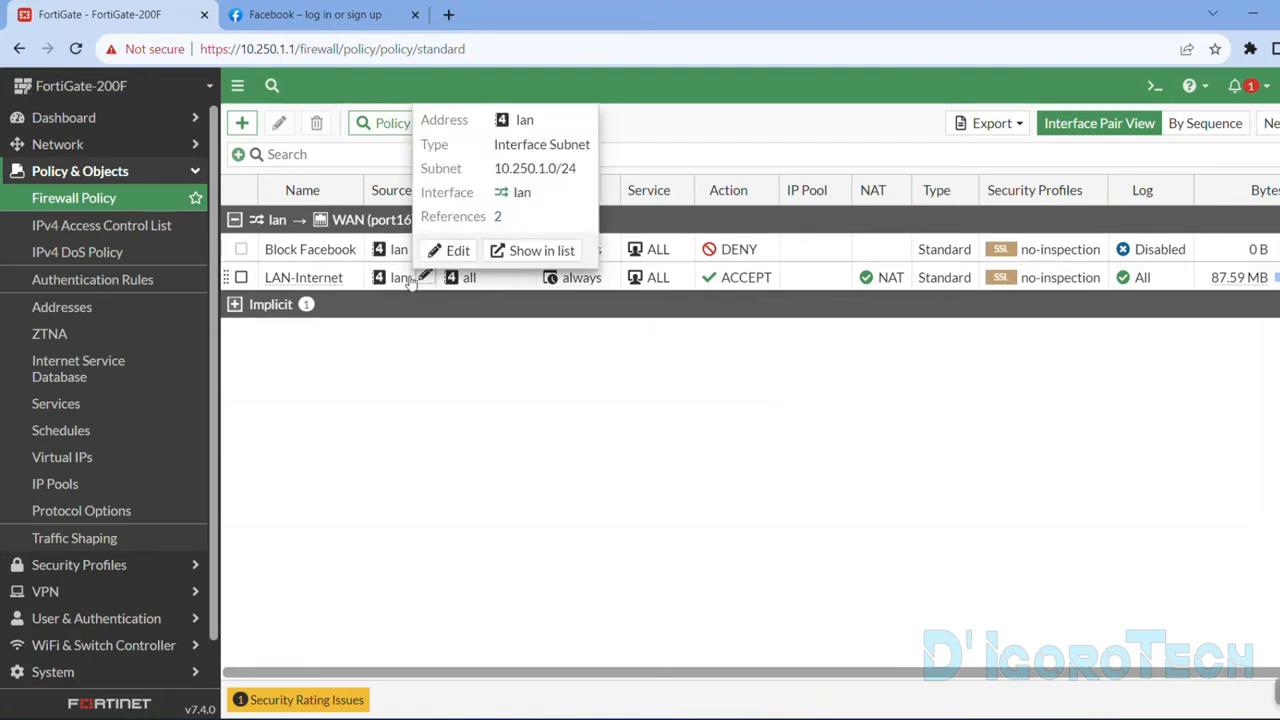
pyautogui.click(491, 284)
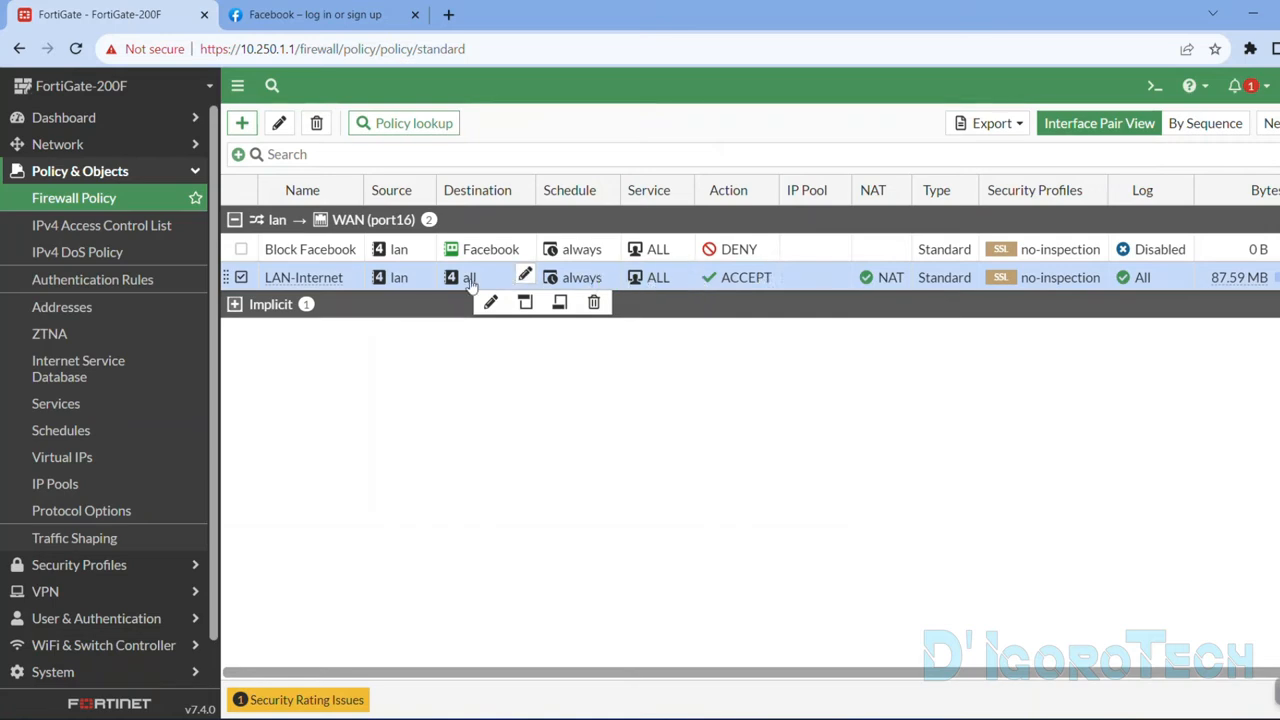
# Switch to the open Facebook page and reload facebook.com to retest the block.
pyautogui.click(321, 17)
pyautogui.click(320, 52)
pyautogui.press('Return')
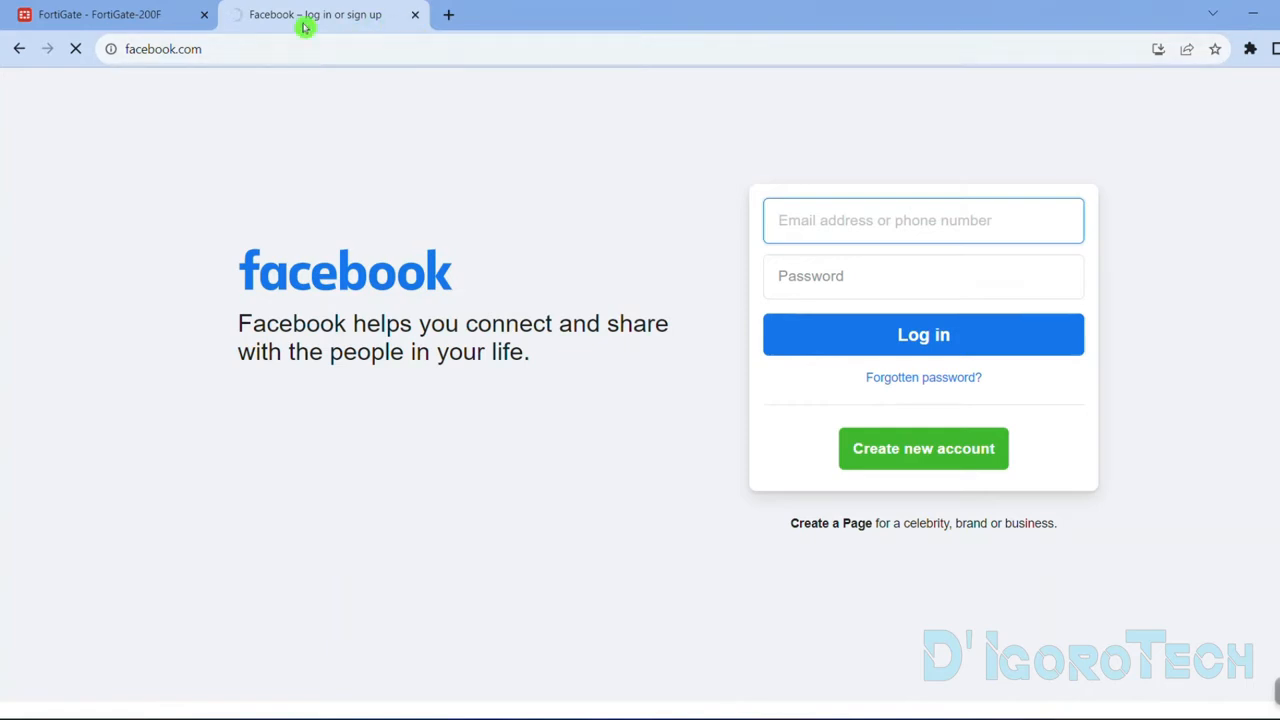
# Replace the Facebook tab with a fresh one, load facebook.com there, and return to the FortiGate policy list to deselect LAN-Internet.
pyautogui.click(449, 18)
pyautogui.click(412, 16)
pyautogui.click(331, 55)
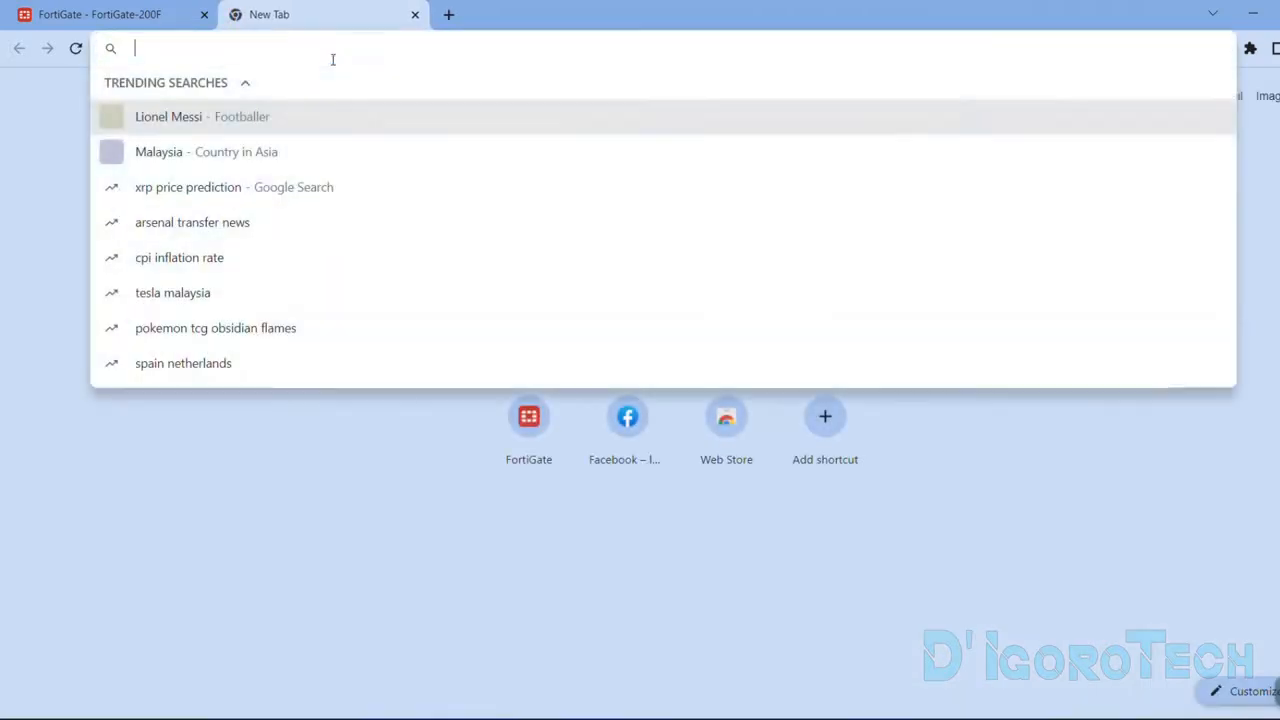
pyautogui.write('fac')
pyautogui.press('Return')
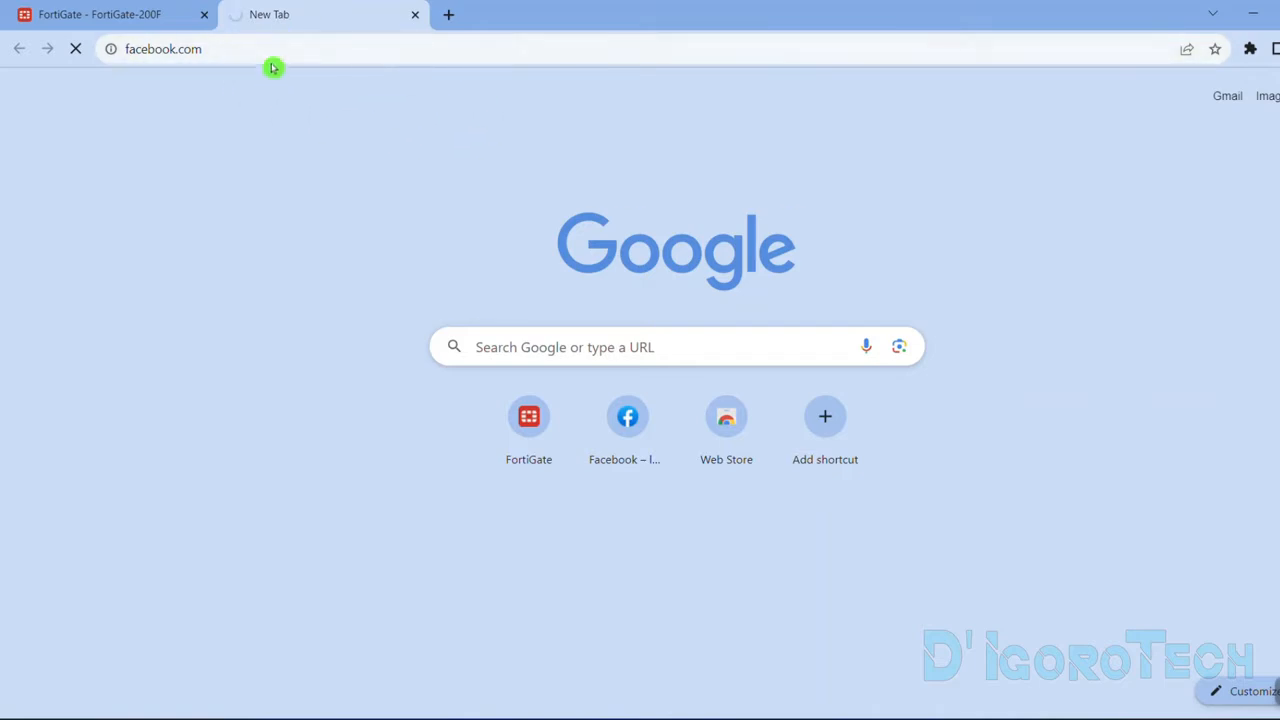
pyautogui.press('Return')
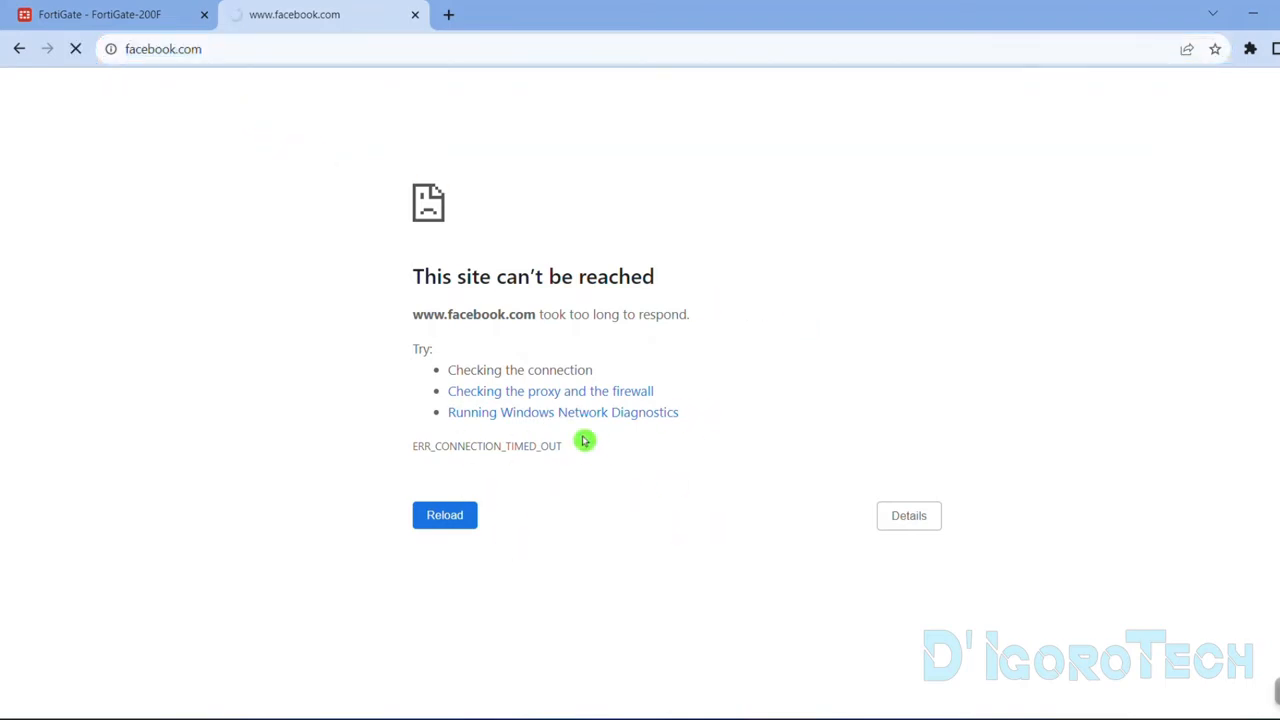
pyautogui.click(110, 14)
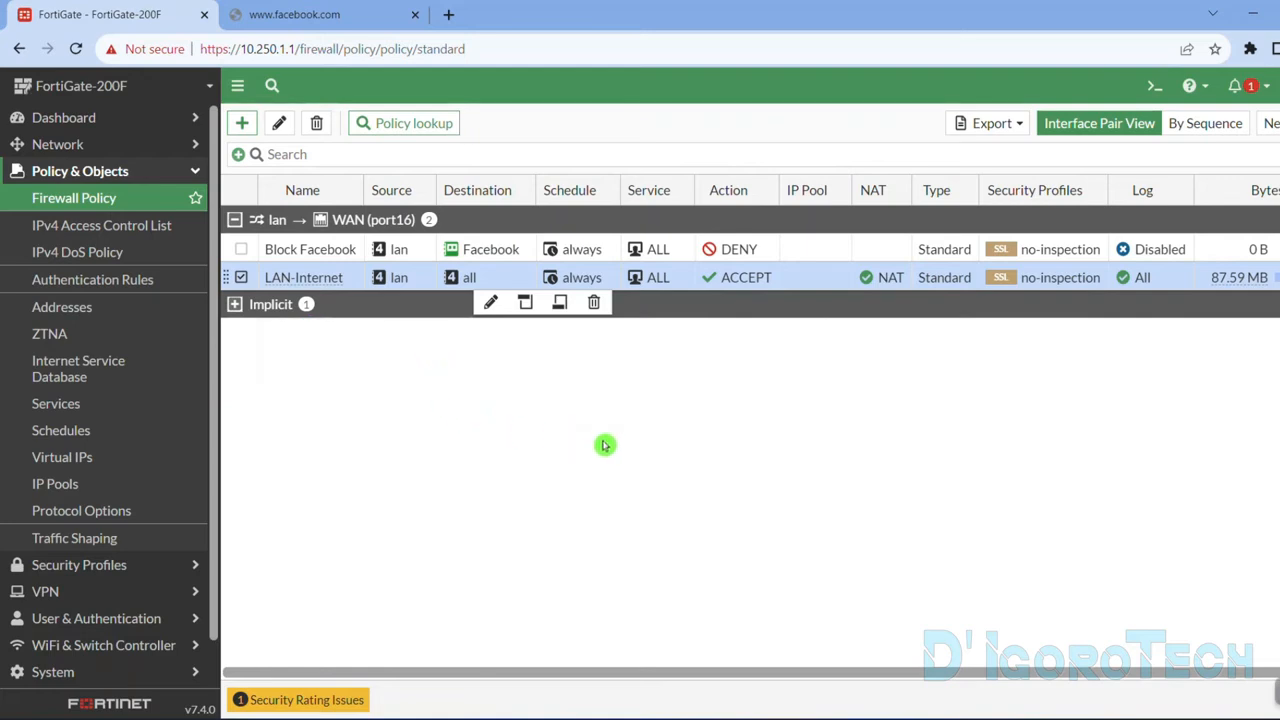
pyautogui.click(241, 277)
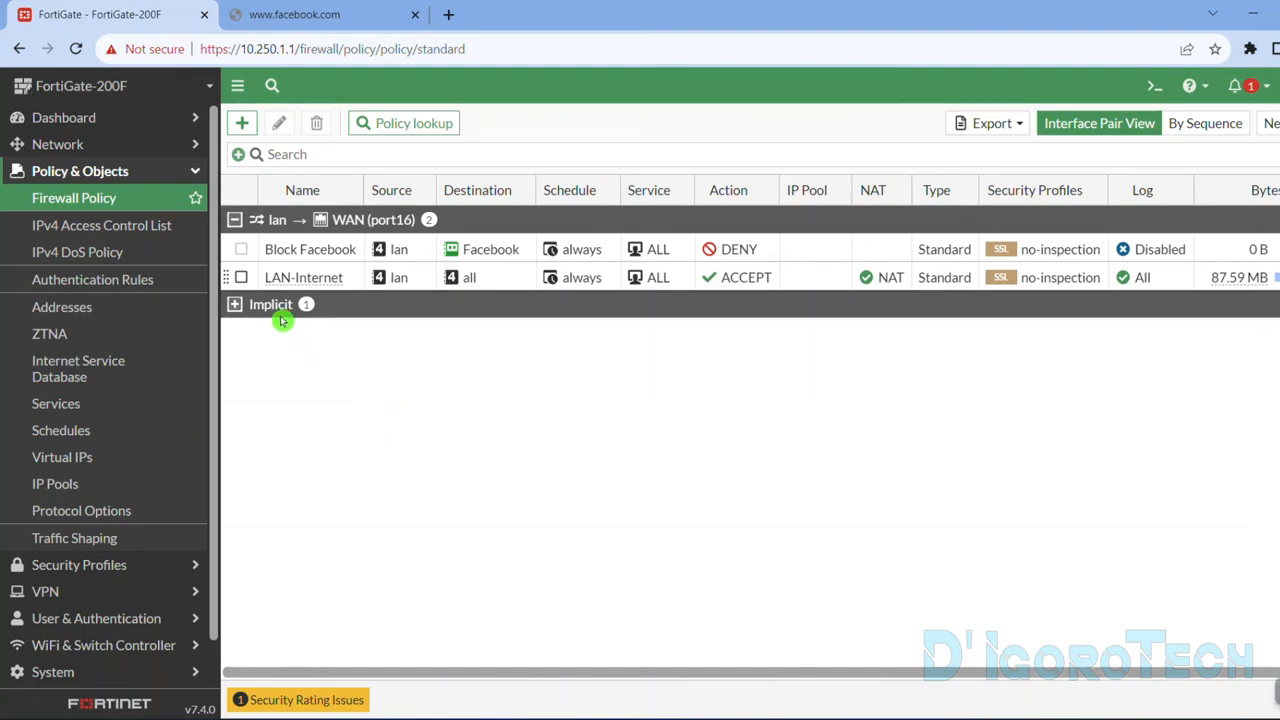
# Start a new address object in the Addresses list, name it Facebook 2 and give it a green color.
pyautogui.click(114, 313)
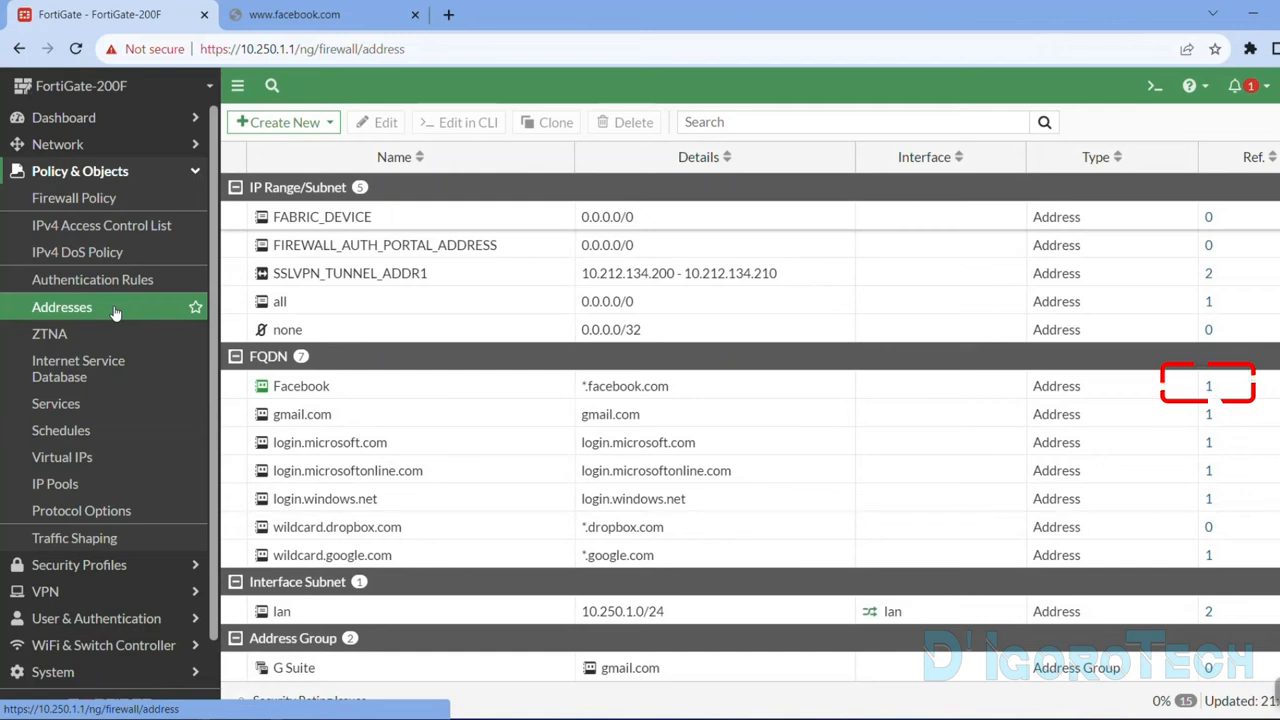
pyautogui.click(285, 122)
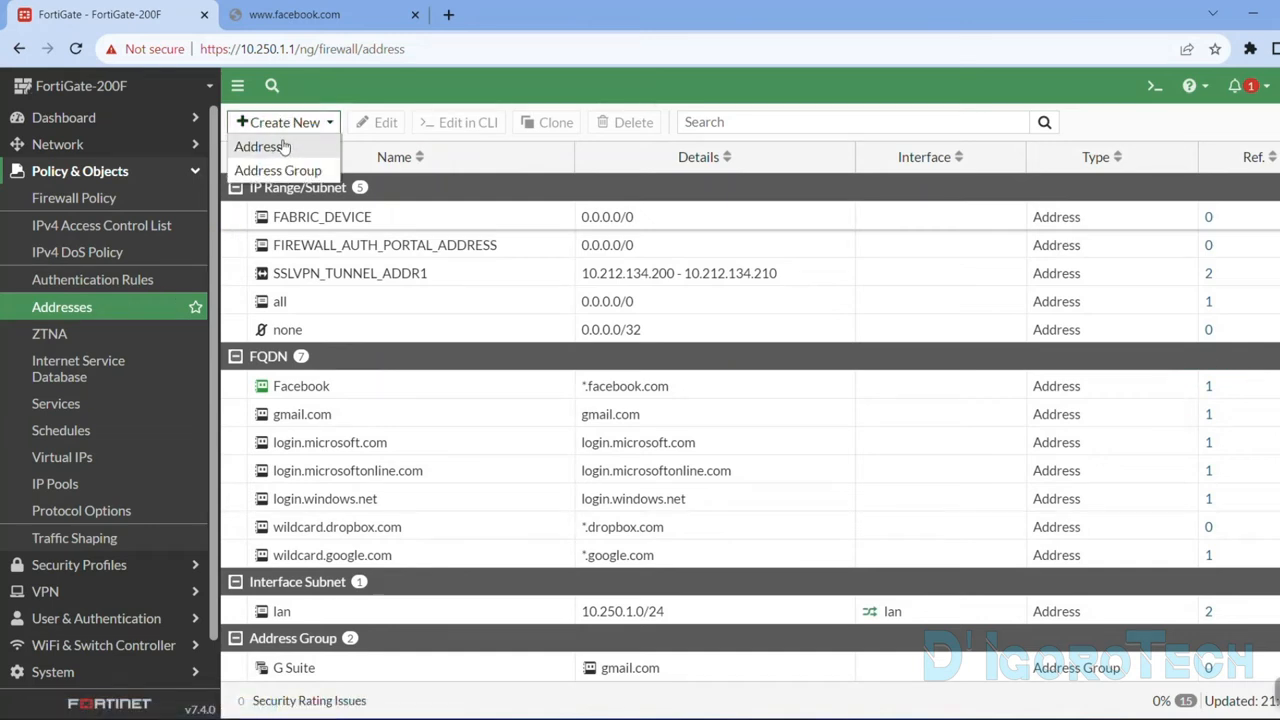
pyautogui.click(292, 147)
pyautogui.click(465, 158)
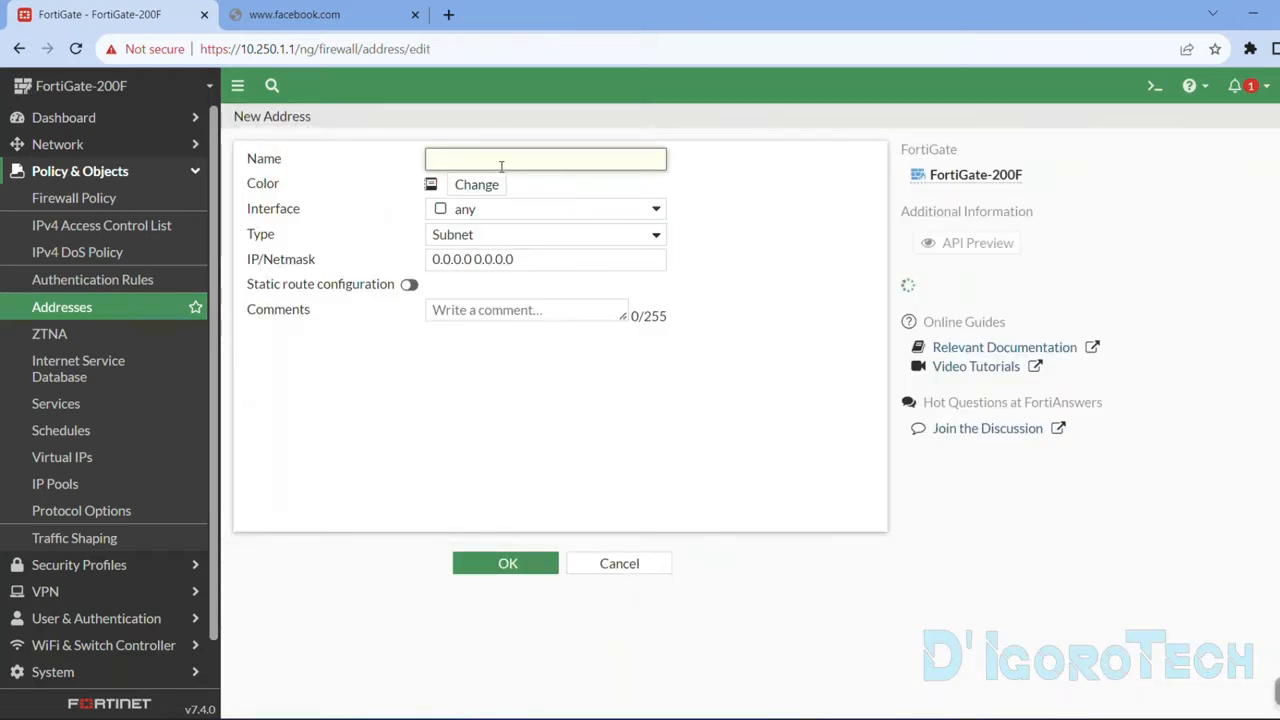
pyautogui.write('Faceb')
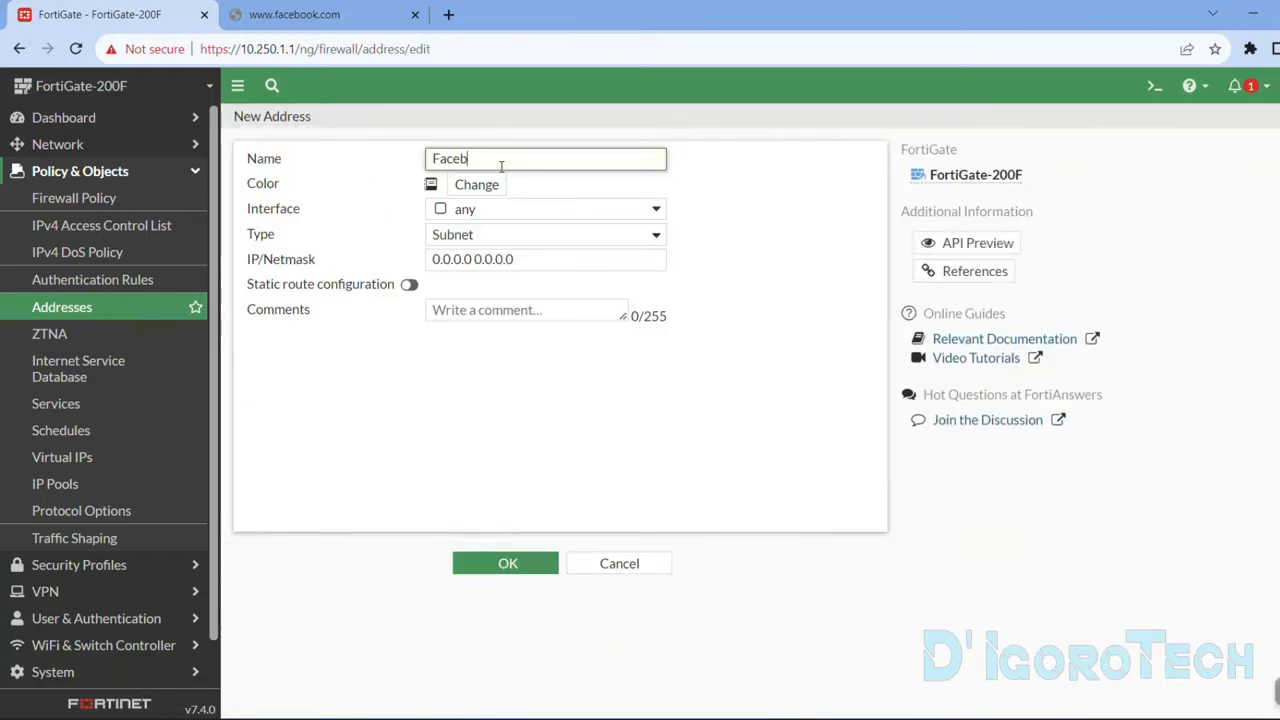
pyautogui.write('ook')
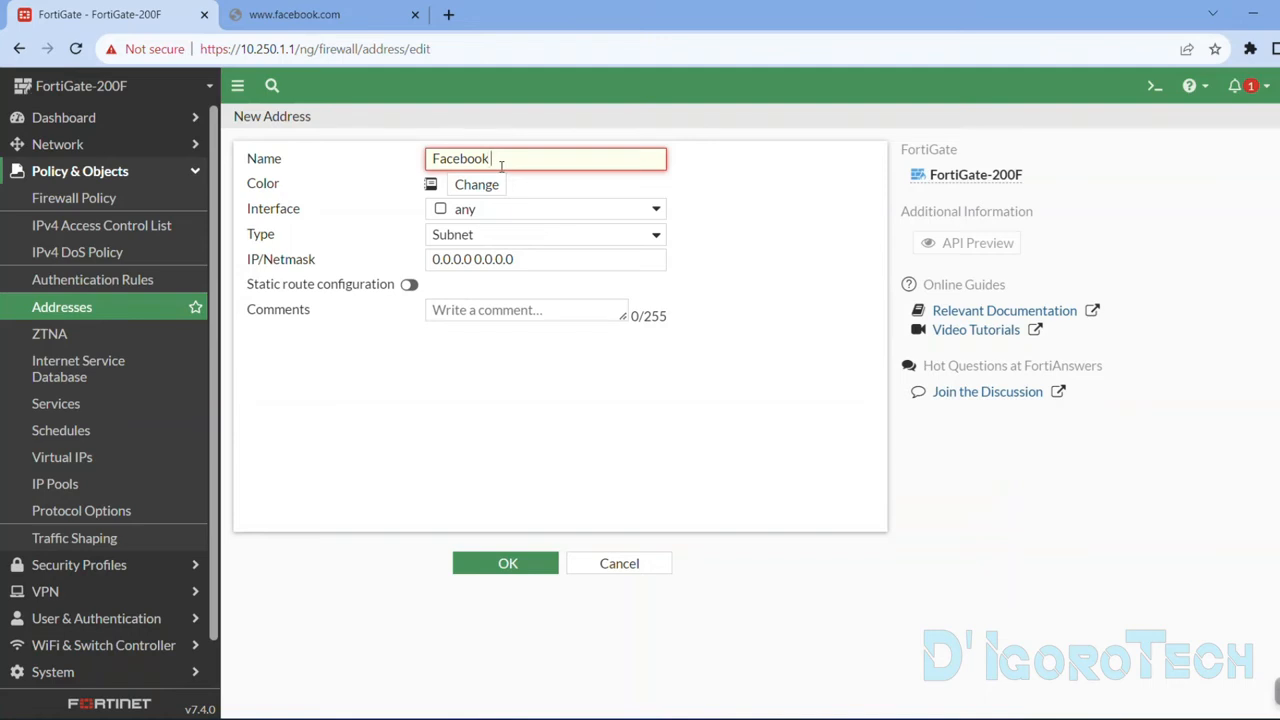
pyautogui.write(' 2')
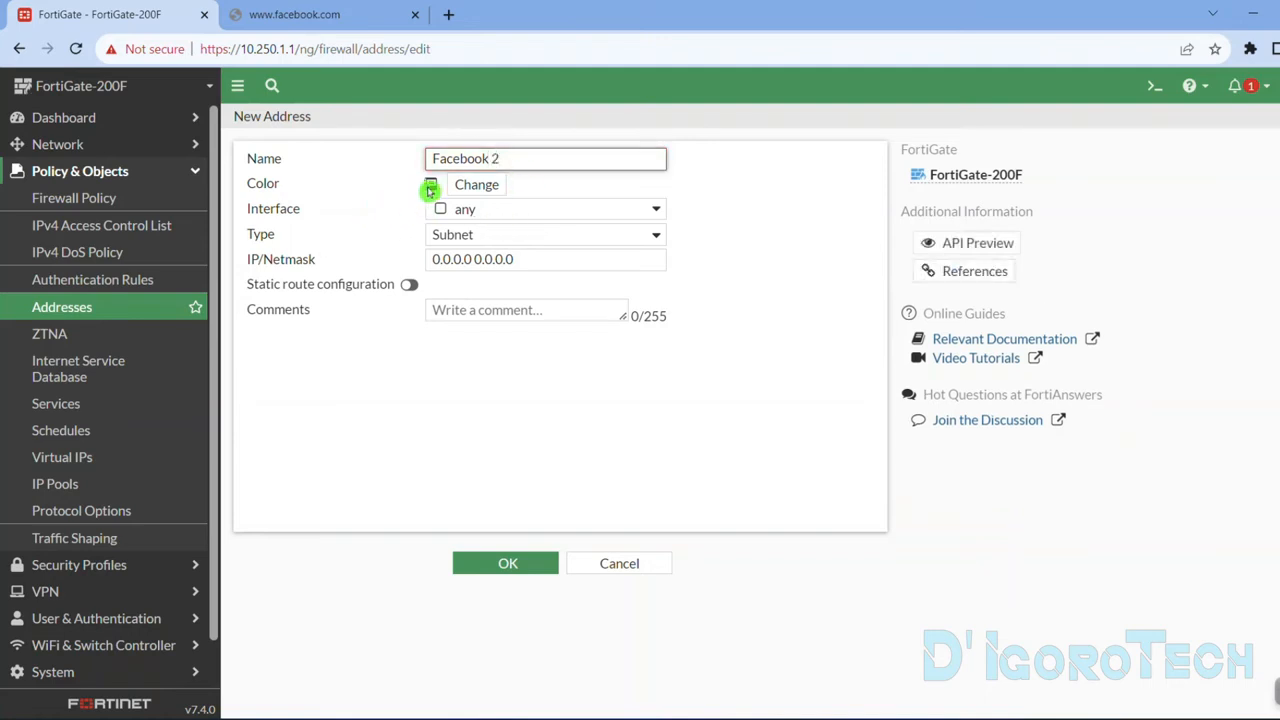
pyautogui.click(470, 189)
pyautogui.click(522, 215)
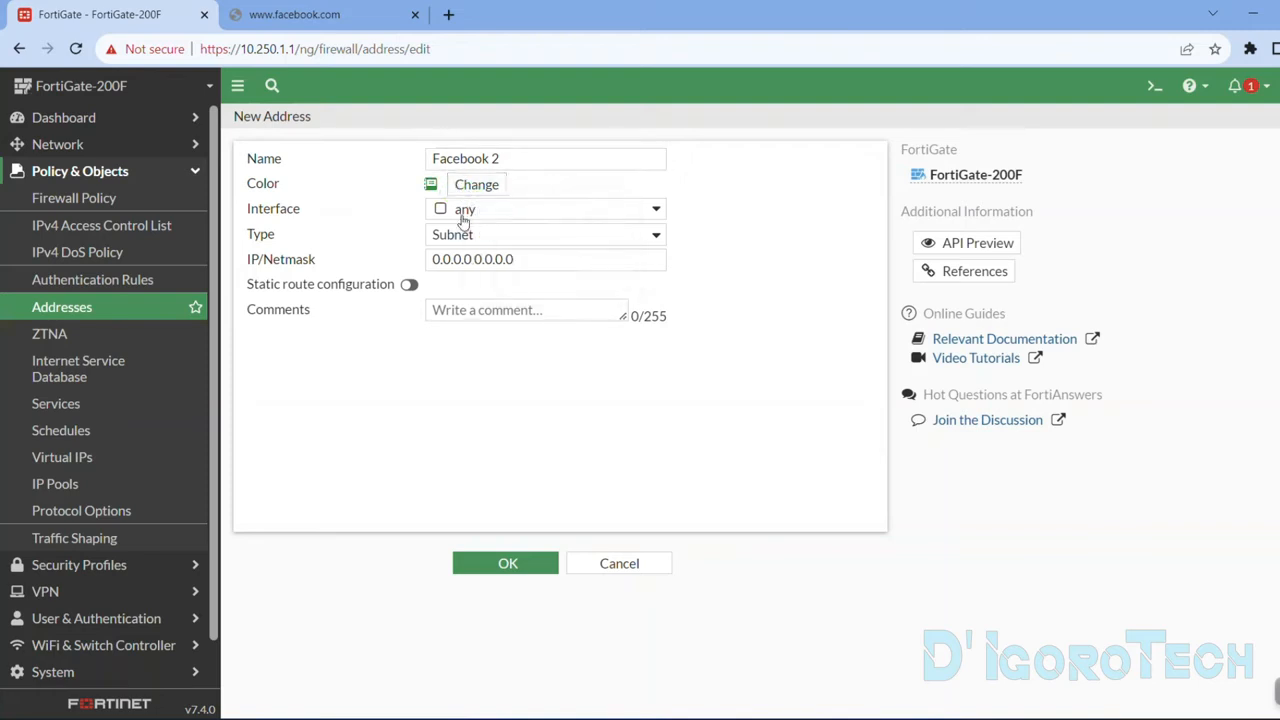
# Set the Facebook 2 address type to FQDN with the domain facebook.com and save the address.
pyautogui.click(443, 234)
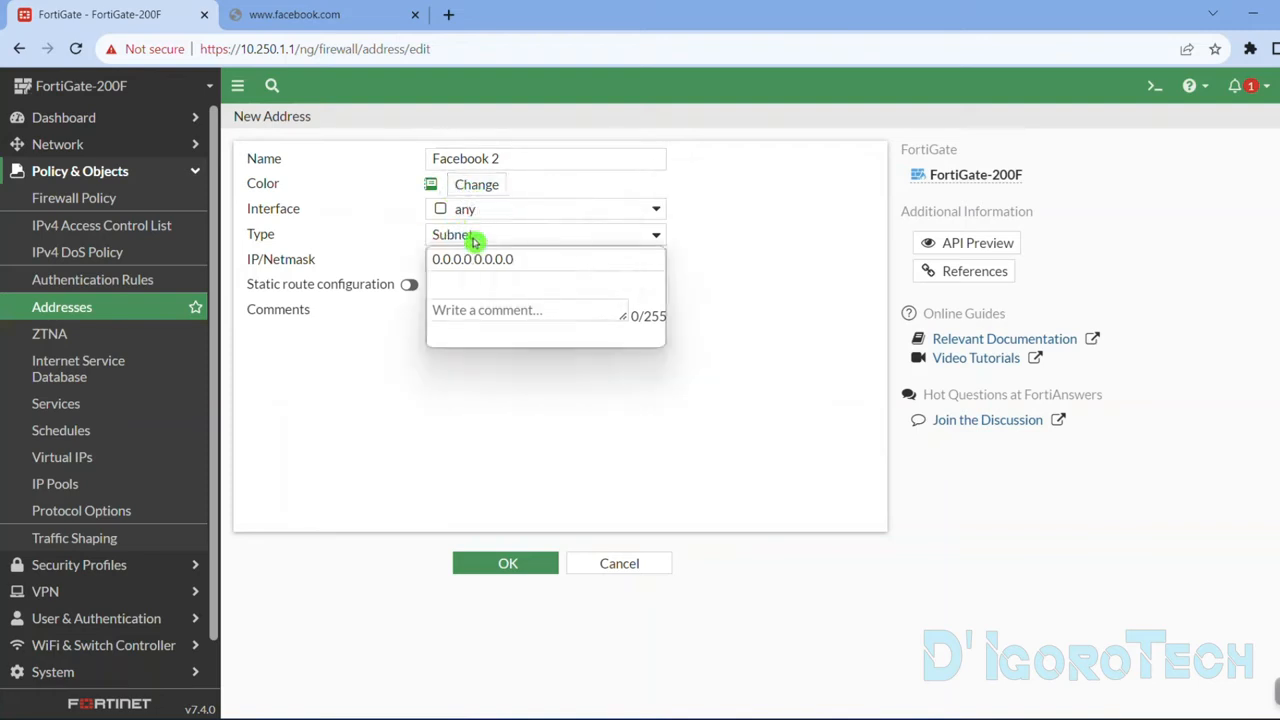
pyautogui.click(470, 290)
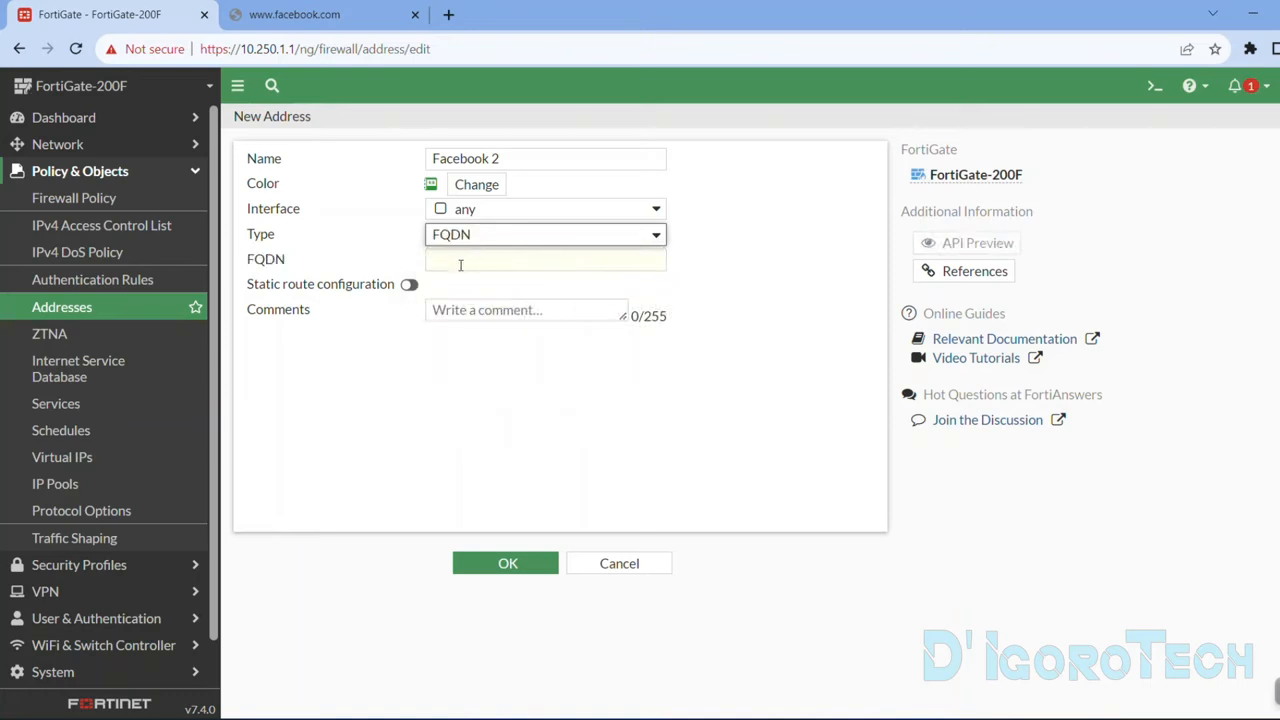
pyautogui.click(456, 263)
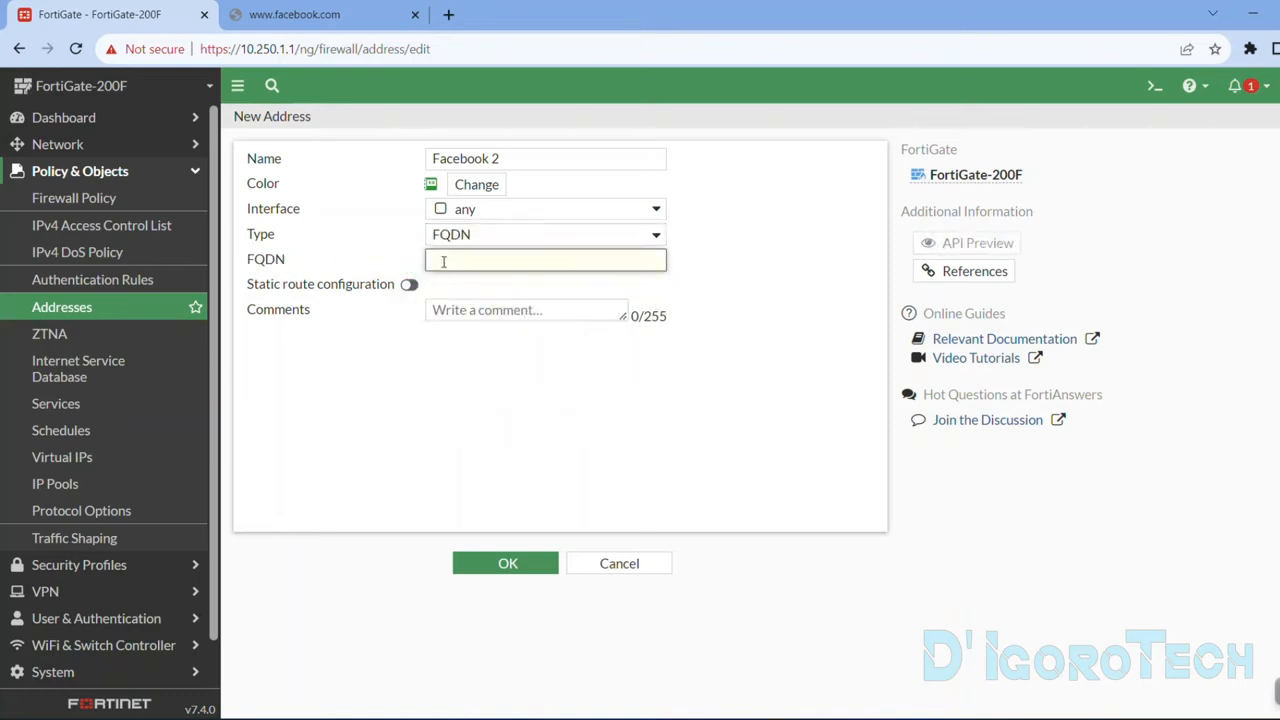
pyautogui.write('facebook.com')
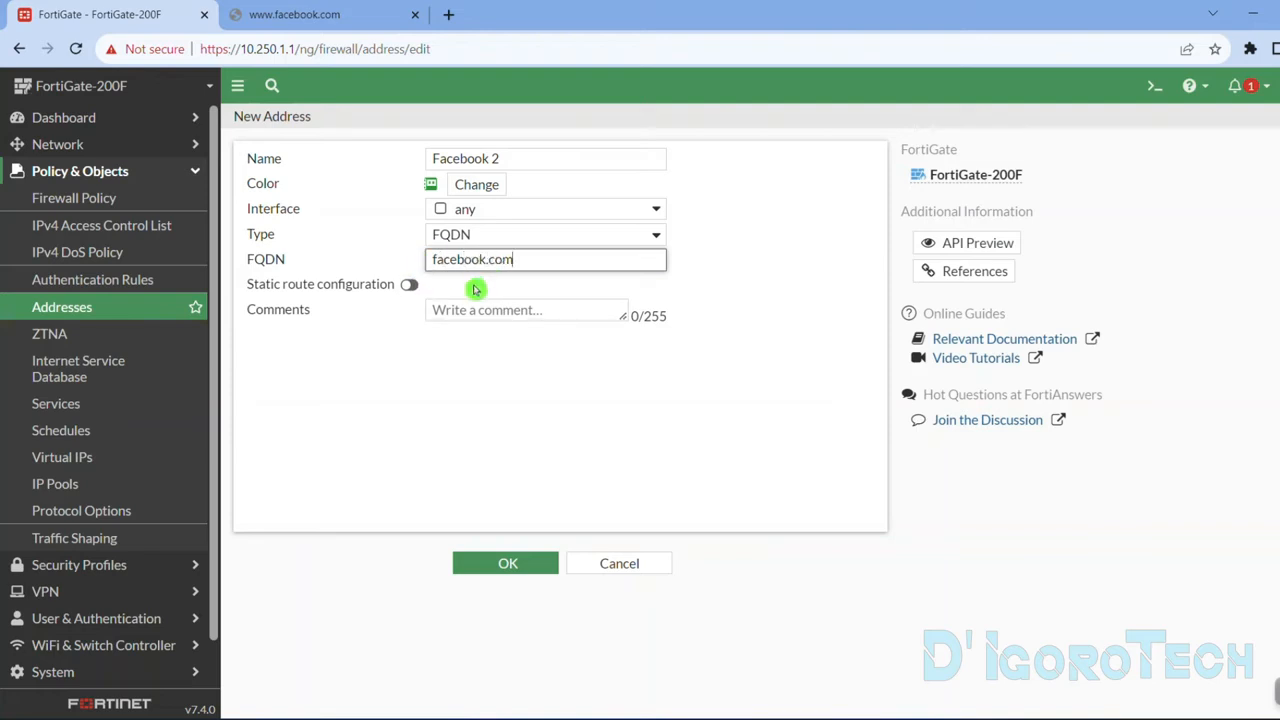
pyautogui.click(432, 310)
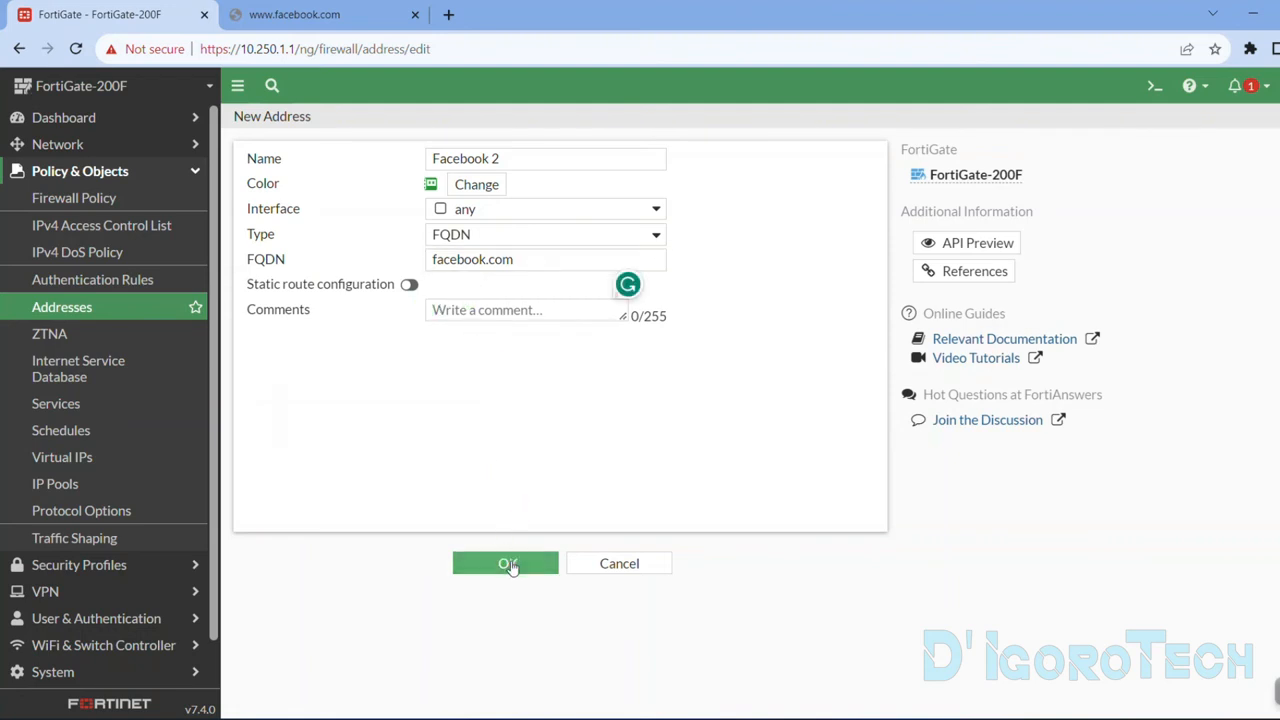
pyautogui.click(508, 565)
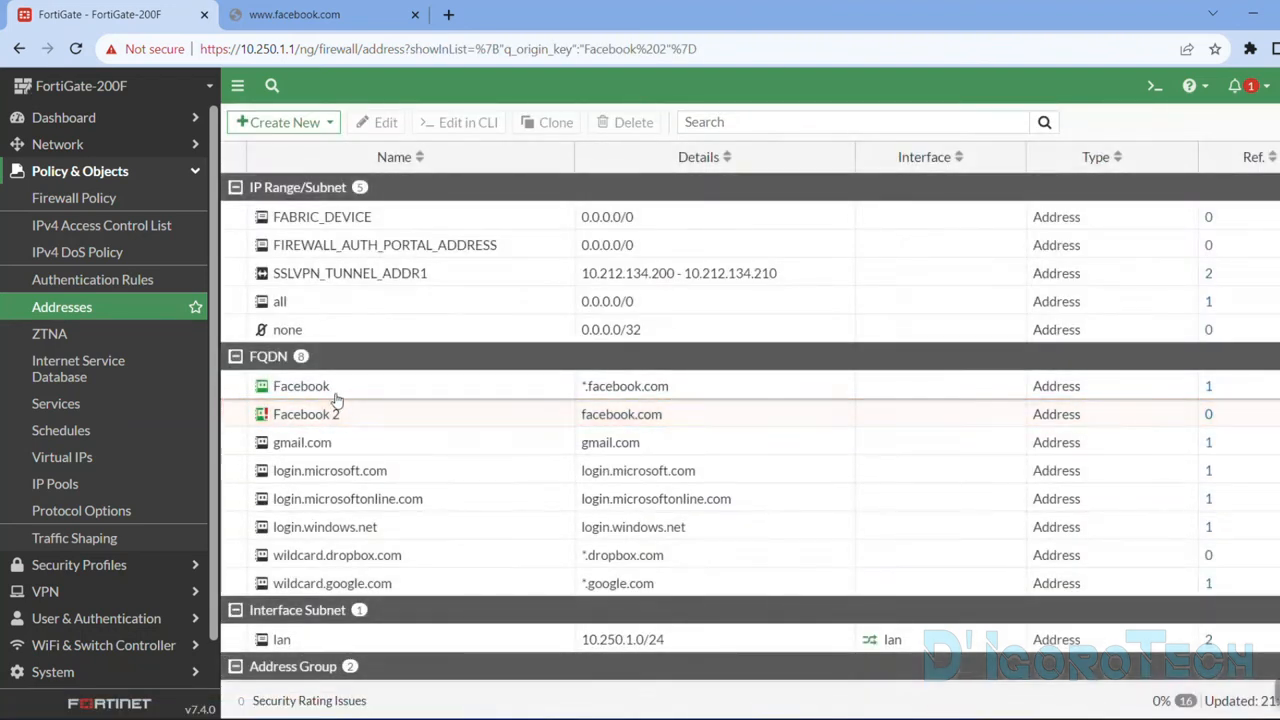
# Check the details of the Facebook 2 address, open the firewall policy list in a new browser tab and close the Facebook tab.
pyautogui.moveTo(328, 422)
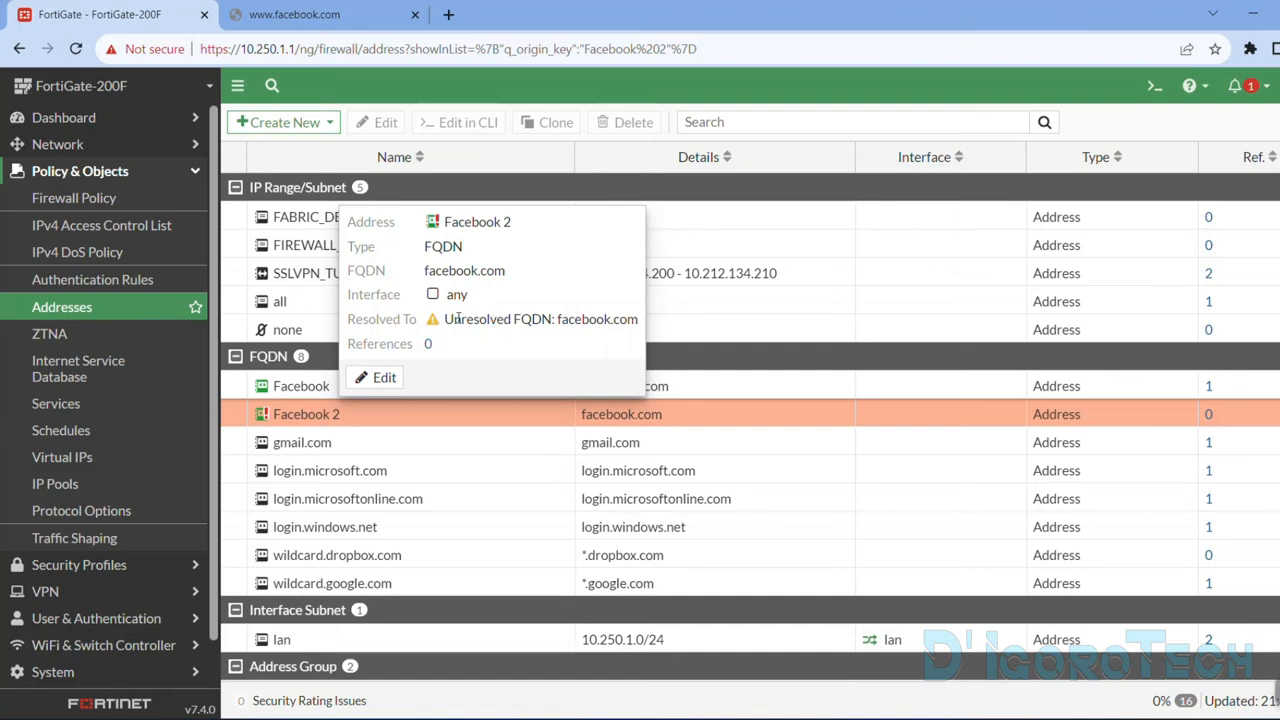
pyautogui.moveTo(269, 417)
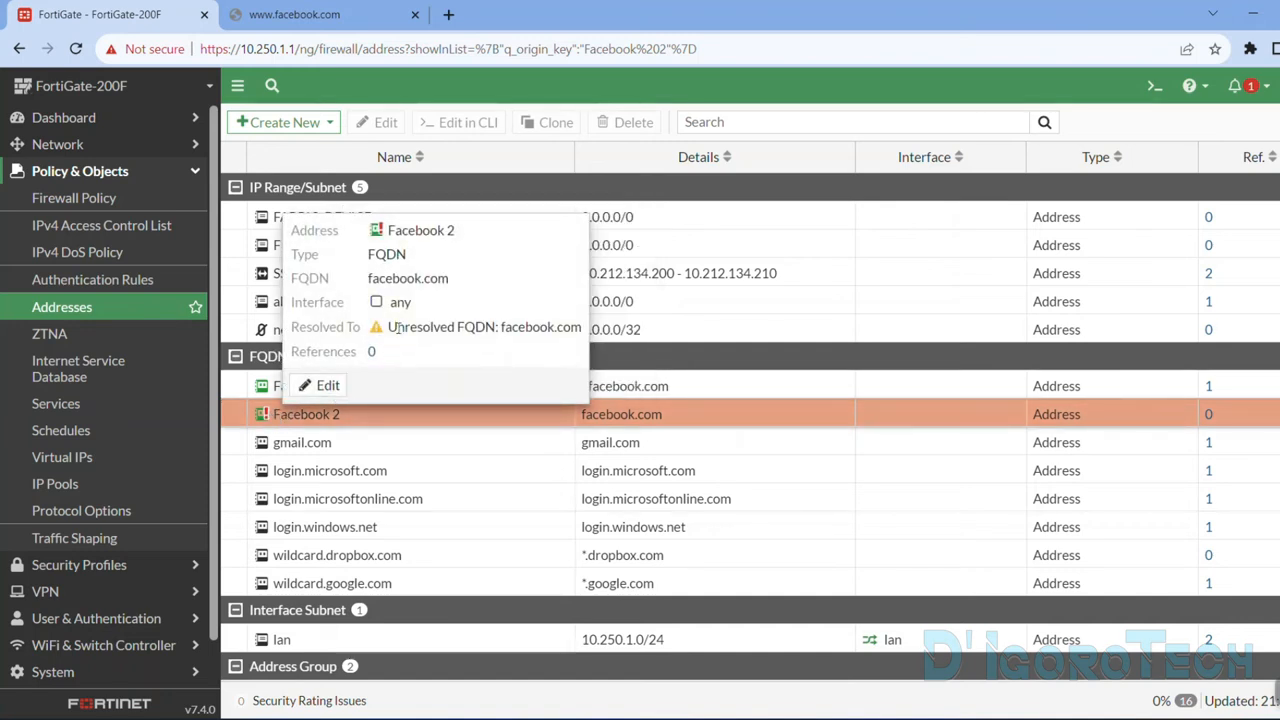
pyautogui.click(760, 421)
pyautogui.rightClick(98, 203)
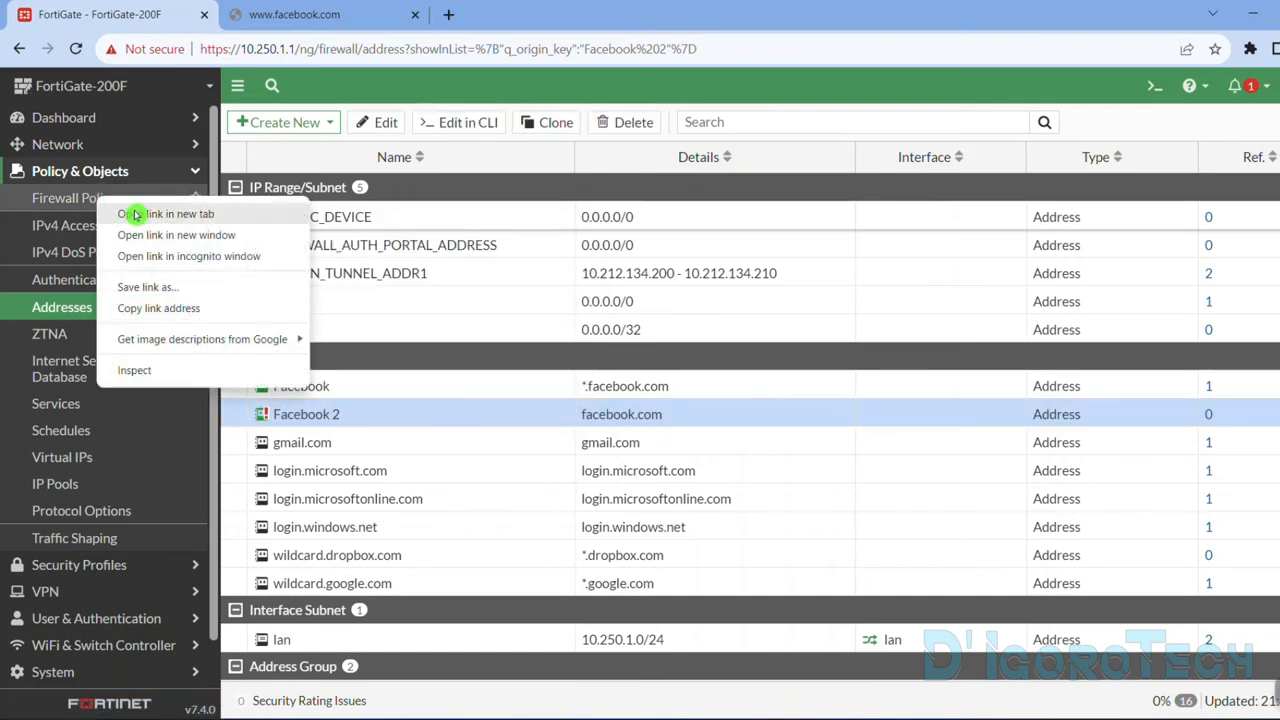
pyautogui.click(132, 211)
pyautogui.click(625, 14)
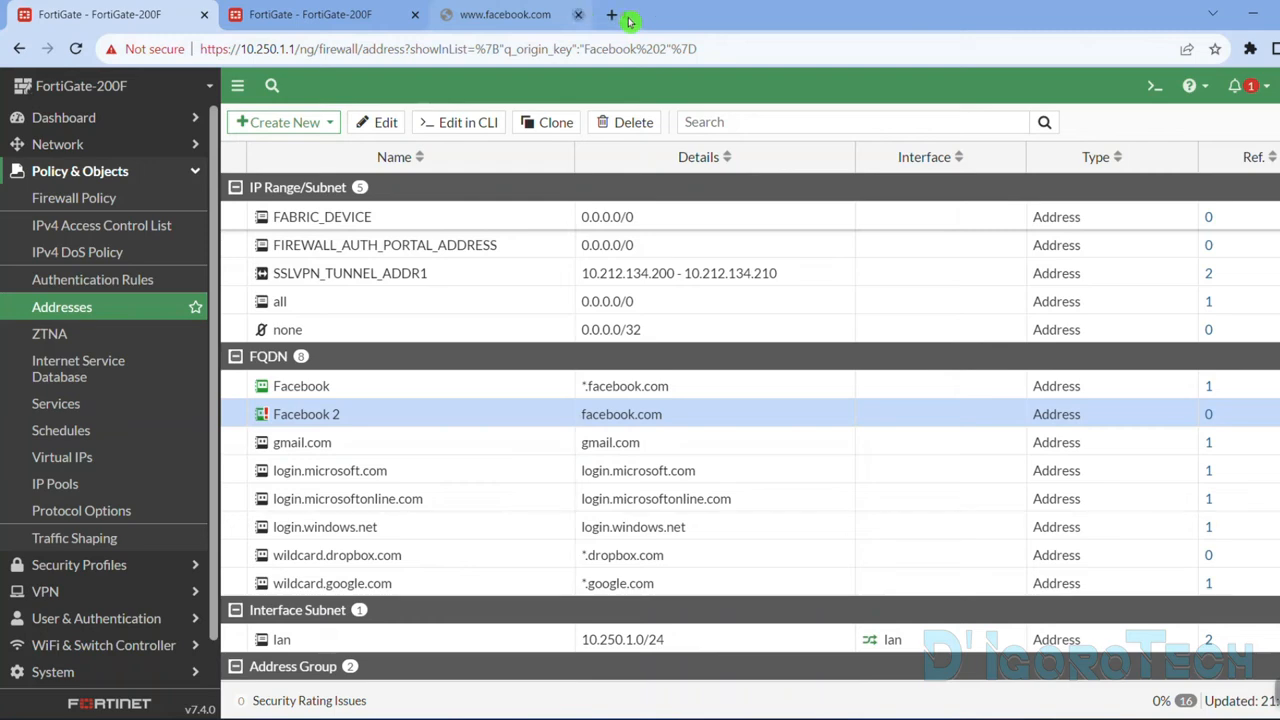
pyautogui.click(383, 15)
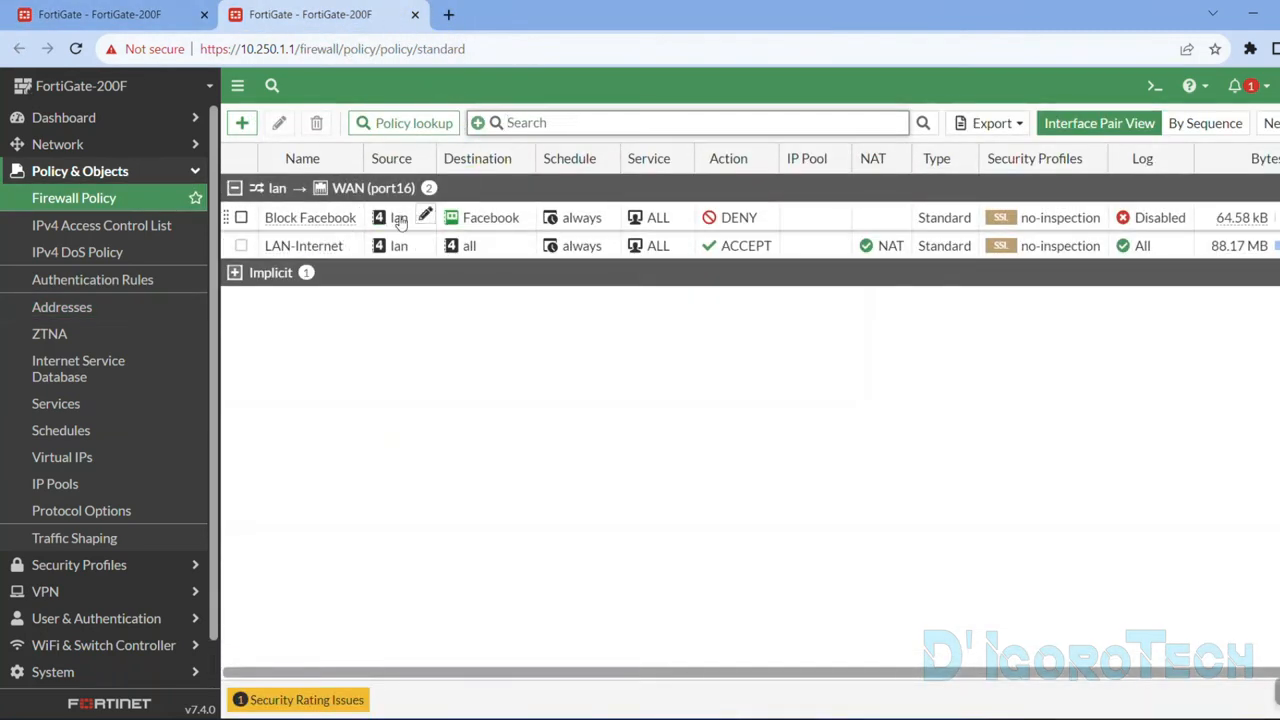
# Add Facebook 2 to the destinations of the Block Facebook policy, save it and check the address details in the policy list.
pyautogui.doubleClick(580, 220)
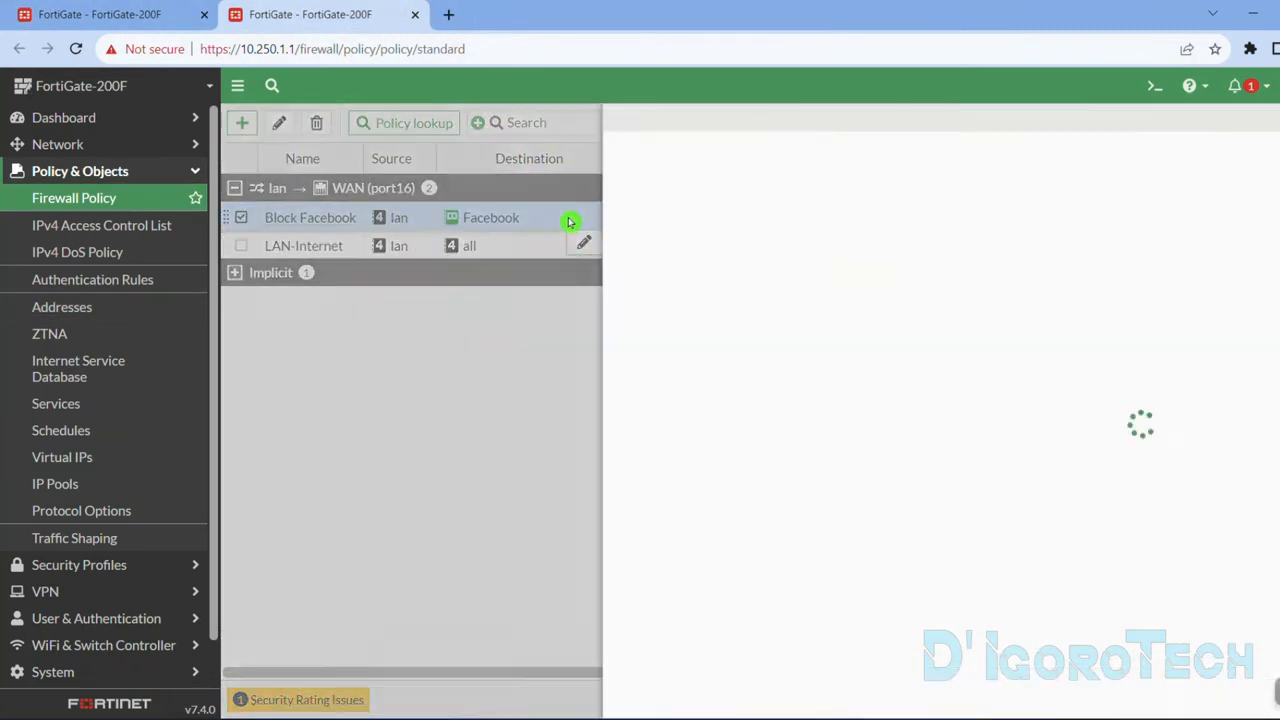
pyautogui.click(634, 390)
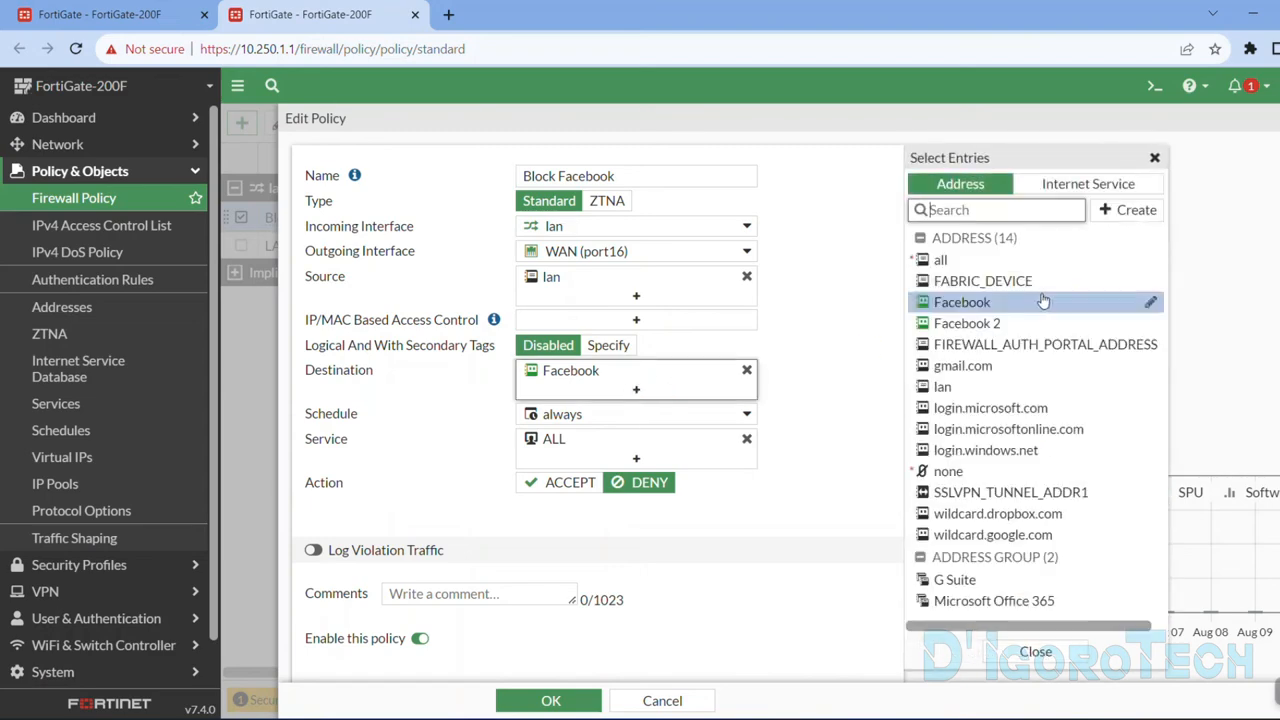
pyautogui.click(965, 323)
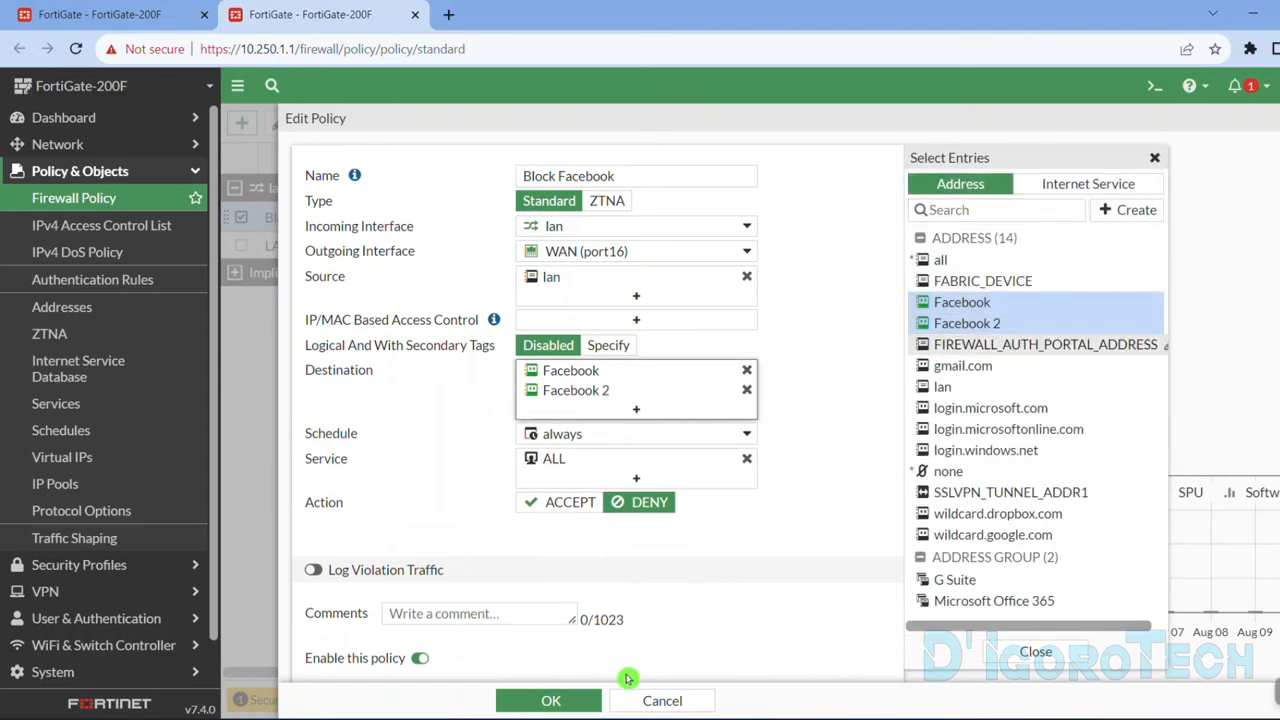
pyautogui.click(549, 704)
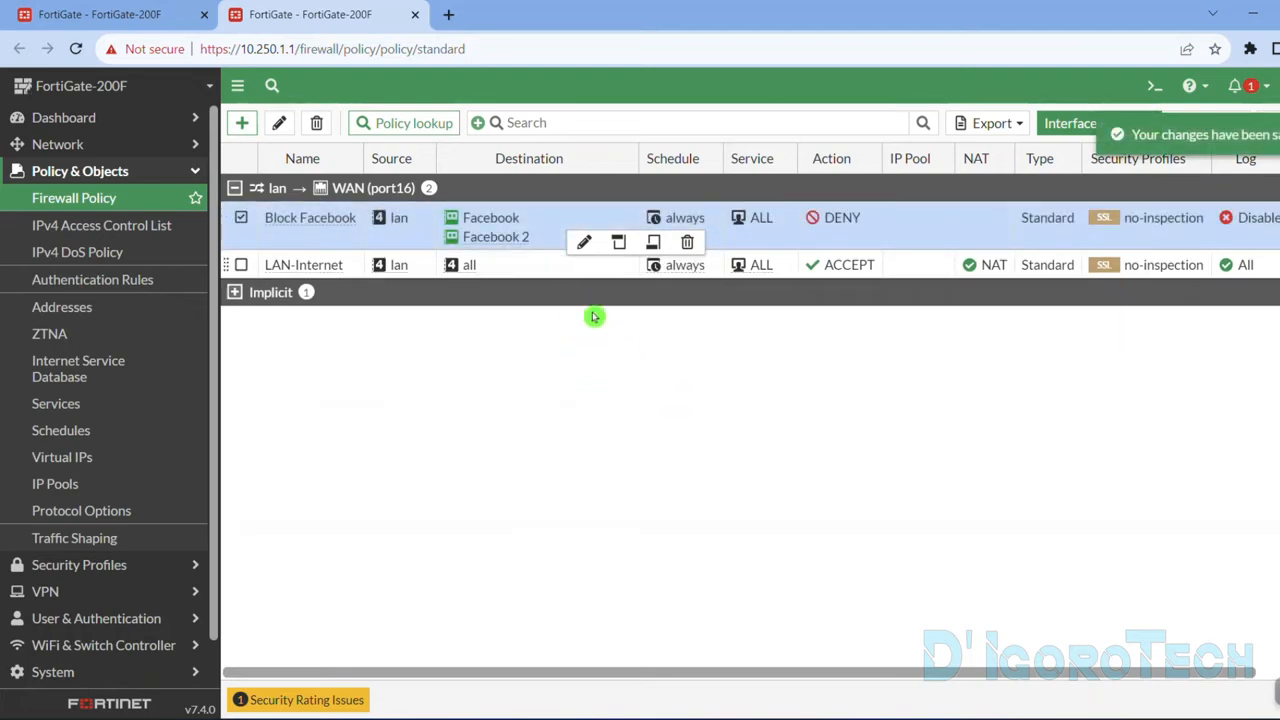
pyautogui.moveTo(507, 236)
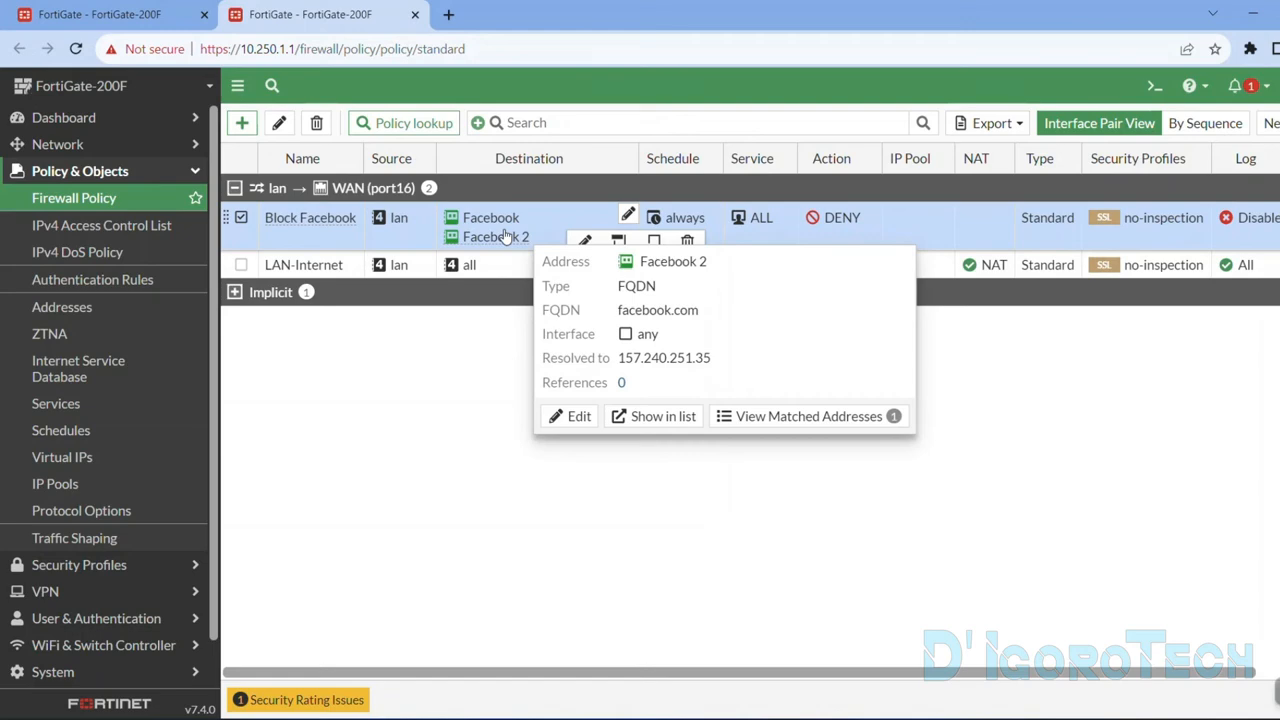
# Return to the refreshed address list and start a new address group named Block Websites with a red color.
pyautogui.click(95, 8)
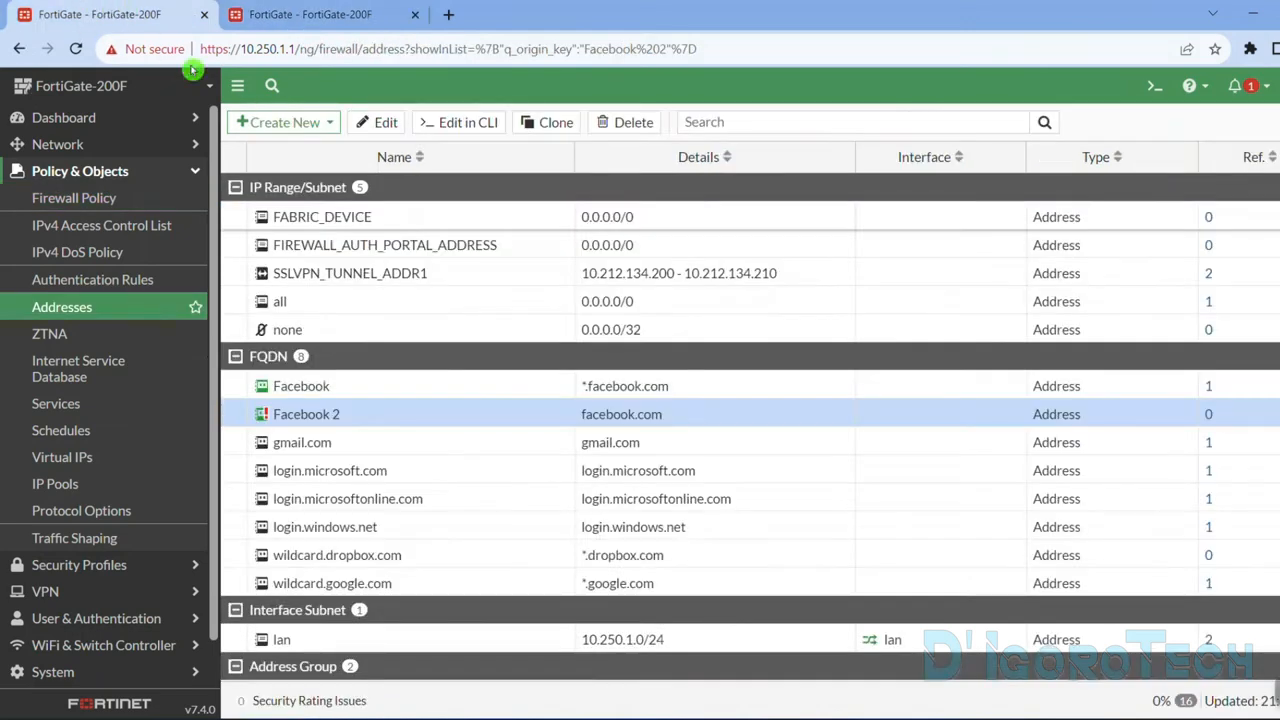
pyautogui.click(138, 306)
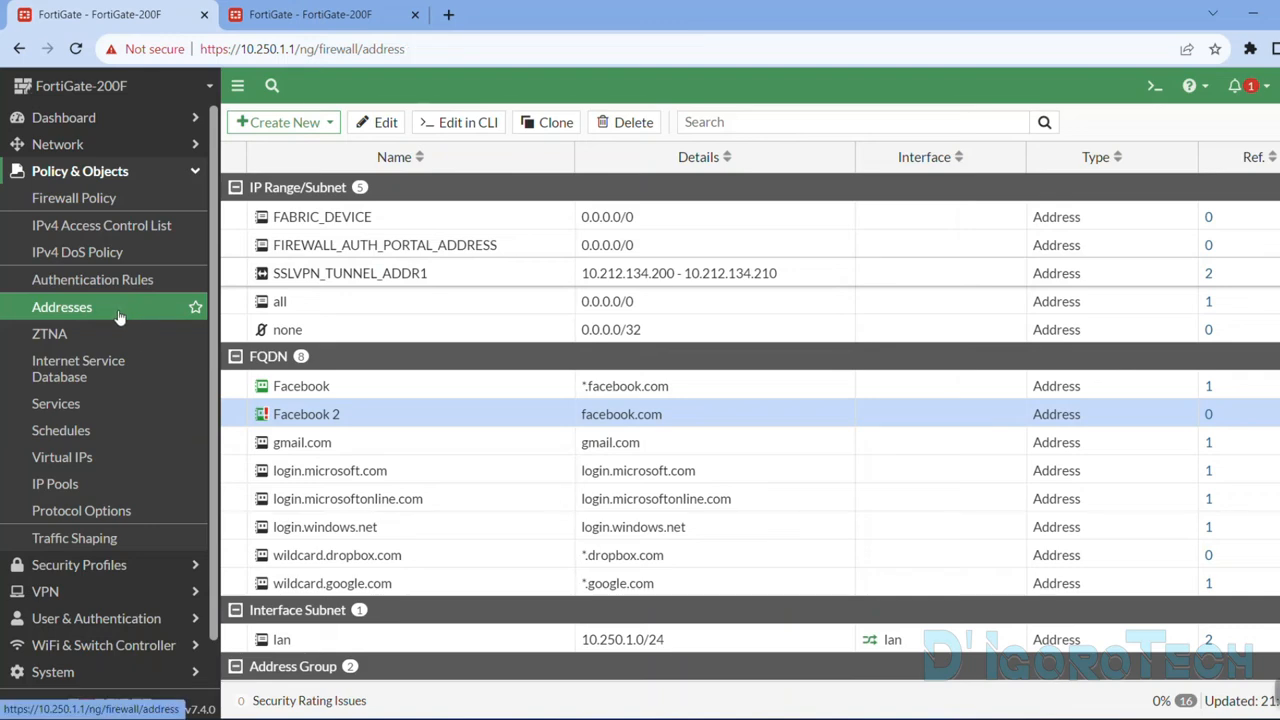
pyautogui.click(291, 124)
pyautogui.click(288, 172)
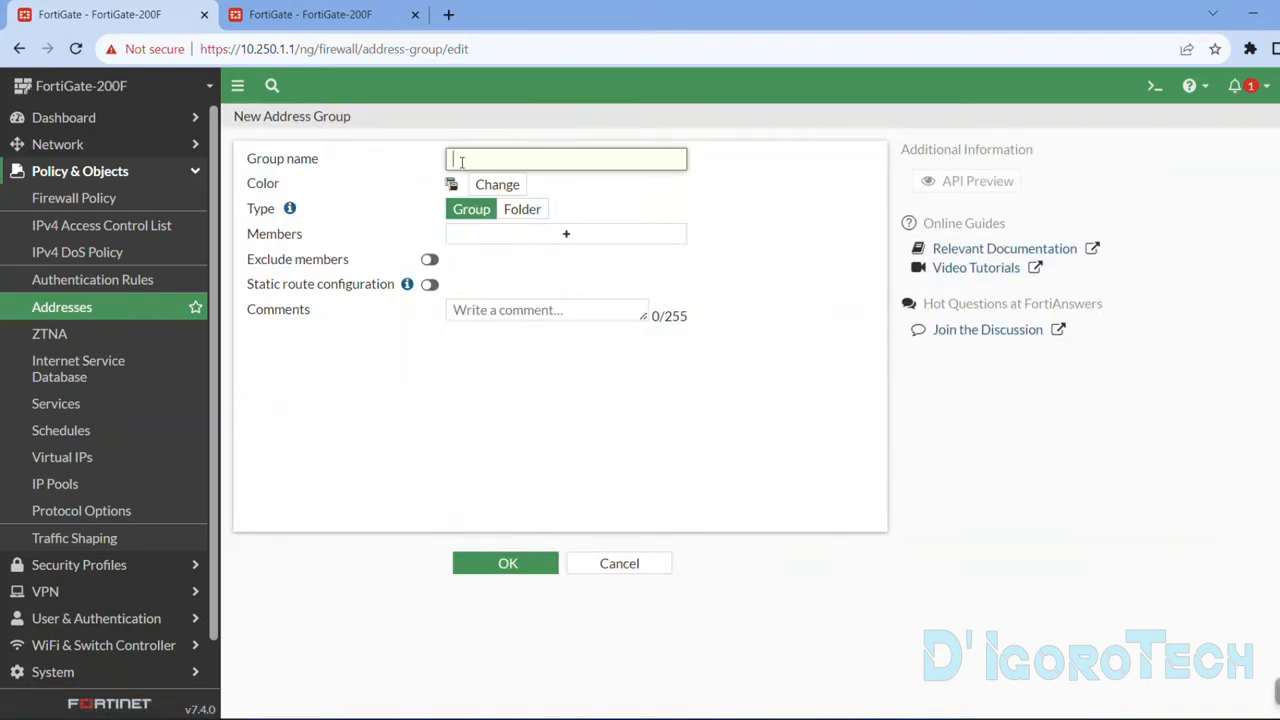
pyautogui.write('Block Websites')
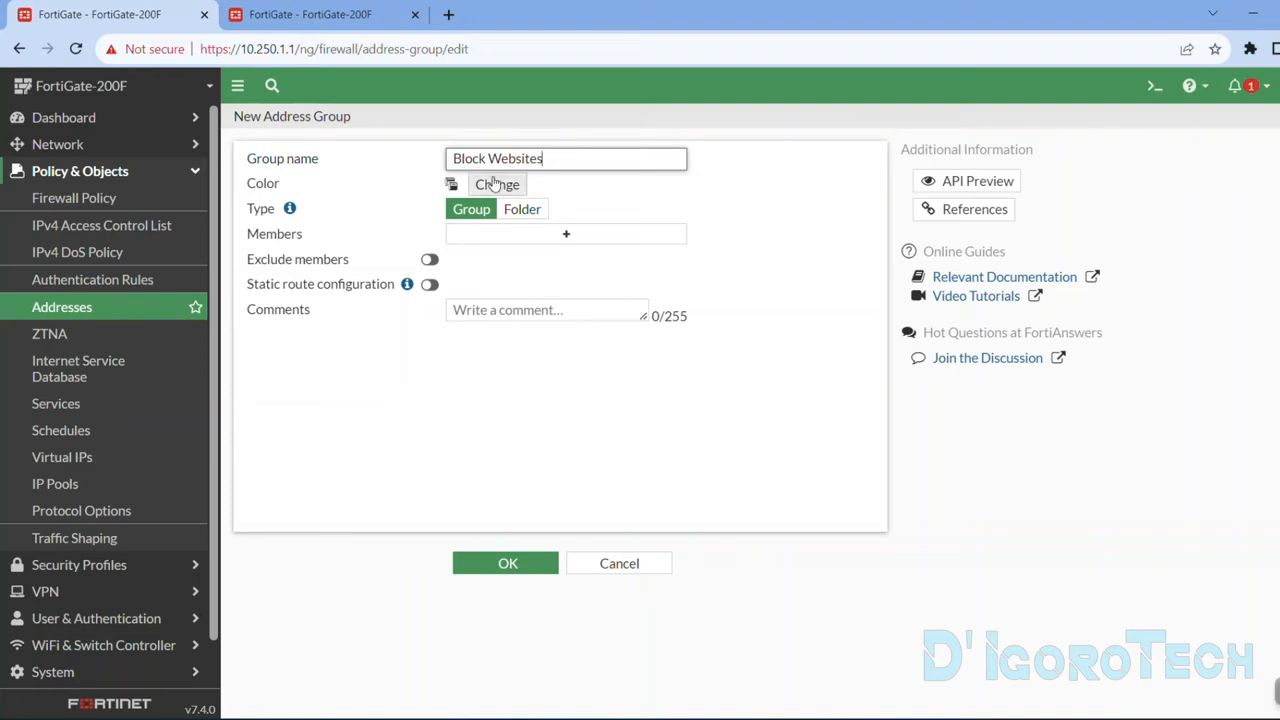
pyautogui.click(480, 188)
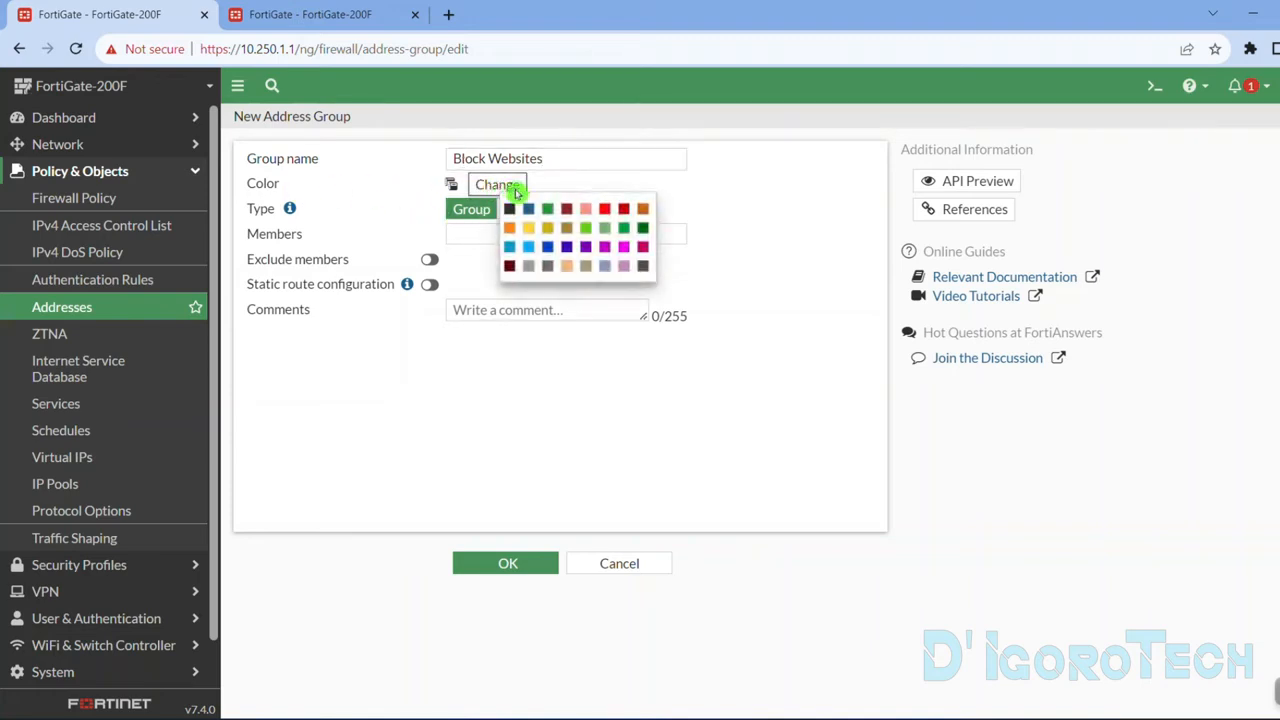
pyautogui.click(605, 211)
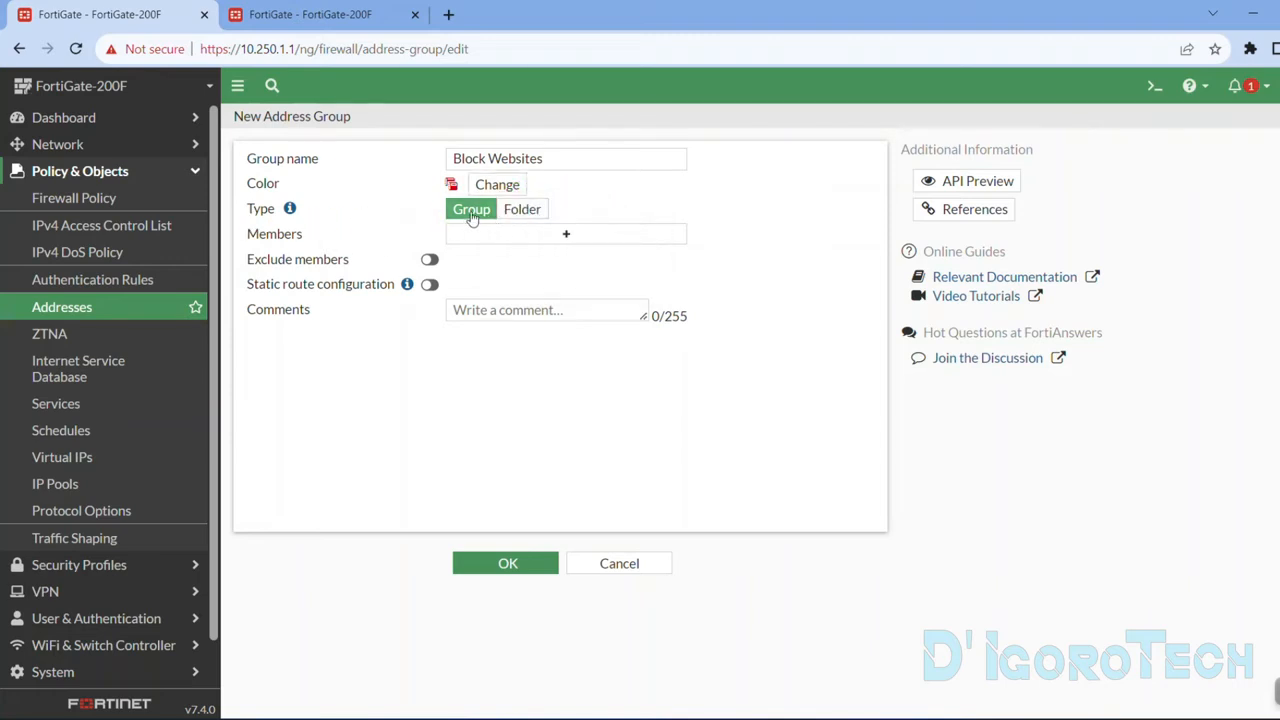
# Add Facebook and Facebook 2 as members of the Block Websites group and save the group.
pyautogui.click(506, 240)
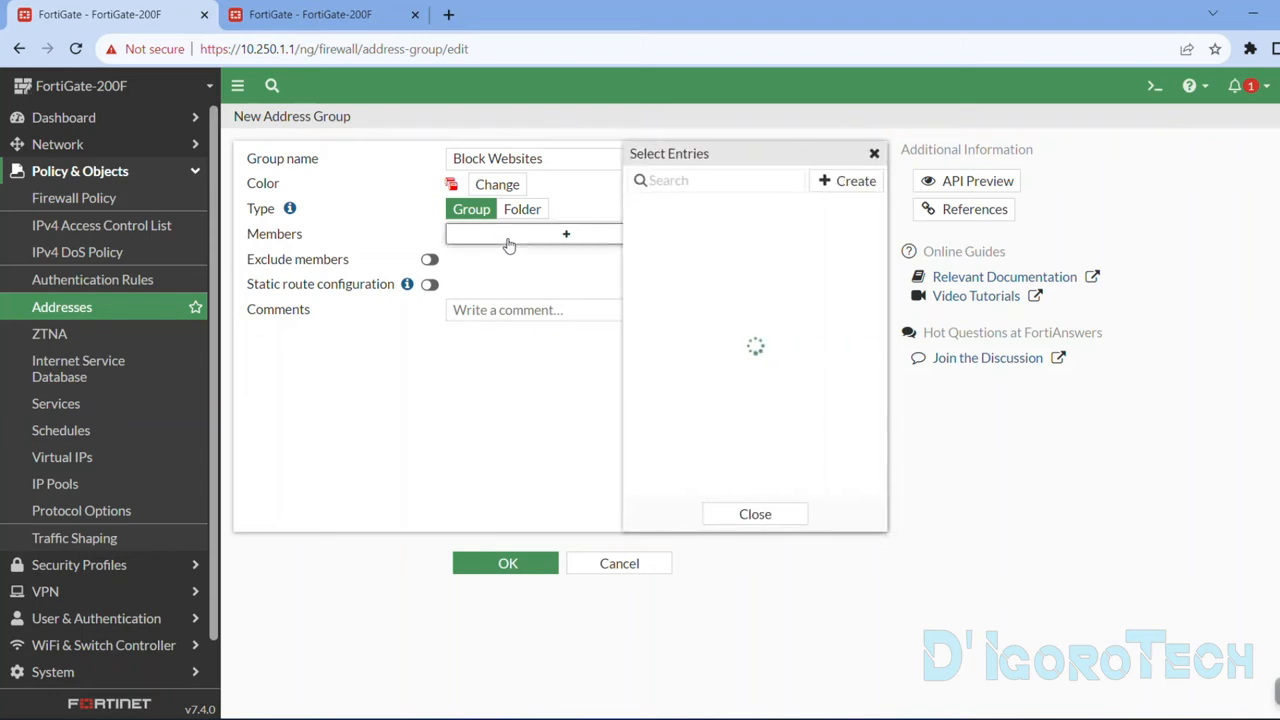
pyautogui.click(680, 274)
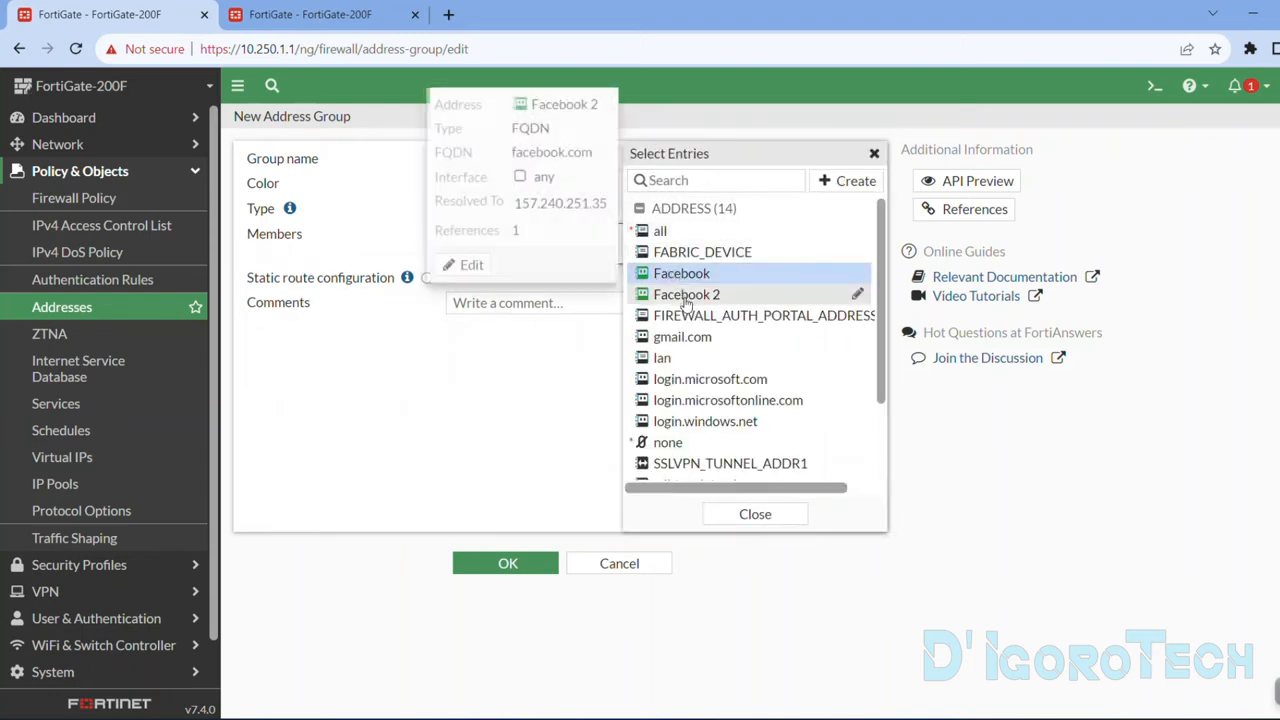
pyautogui.click(686, 296)
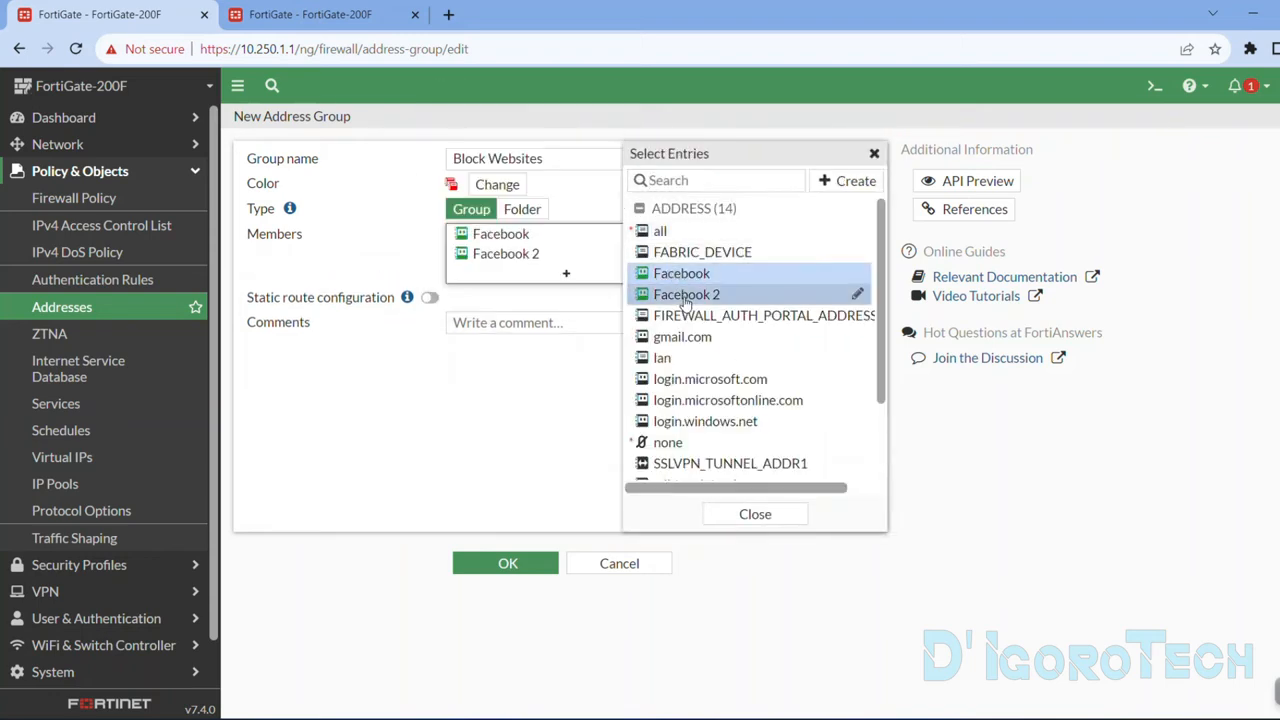
pyautogui.click(400, 262)
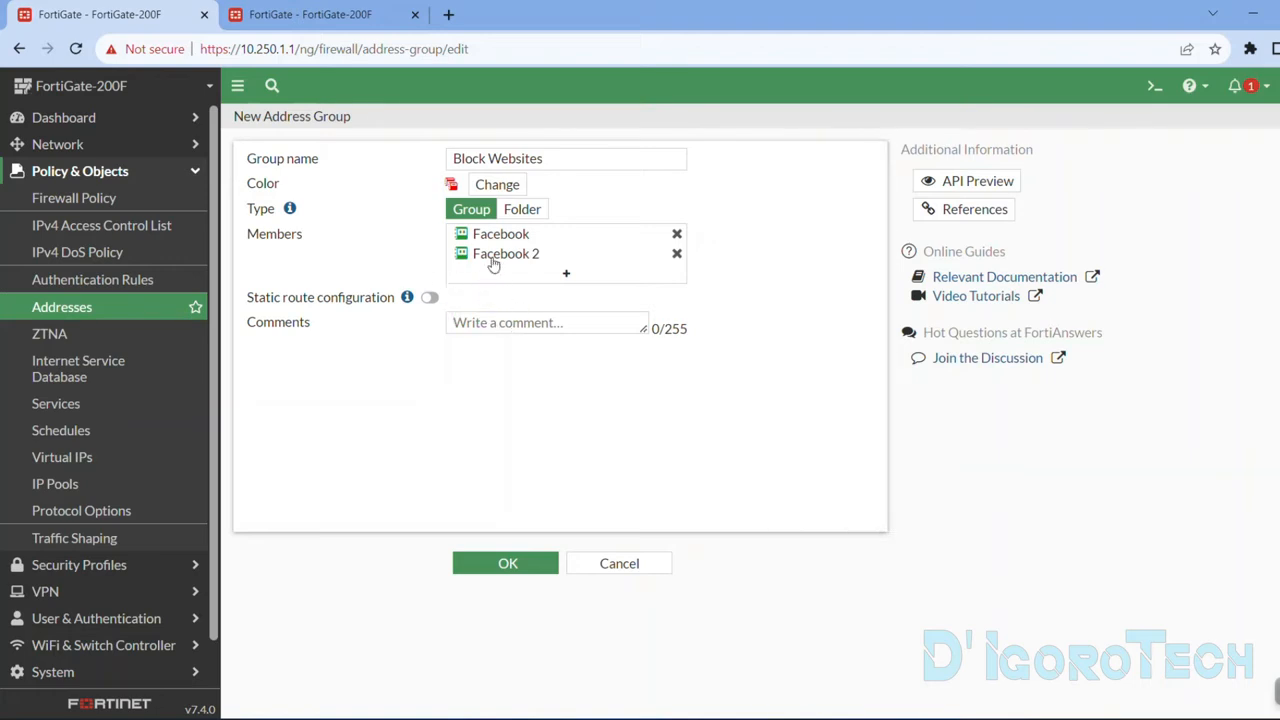
pyautogui.click(508, 565)
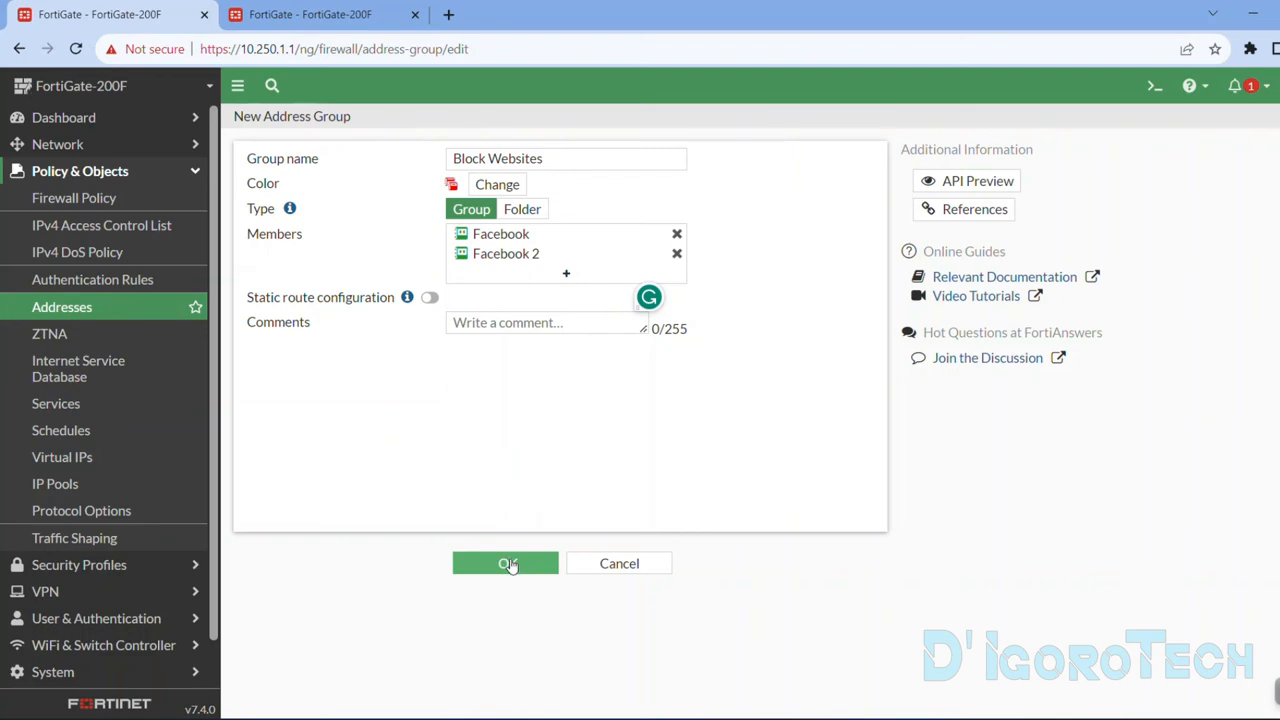
pyautogui.click(508, 565)
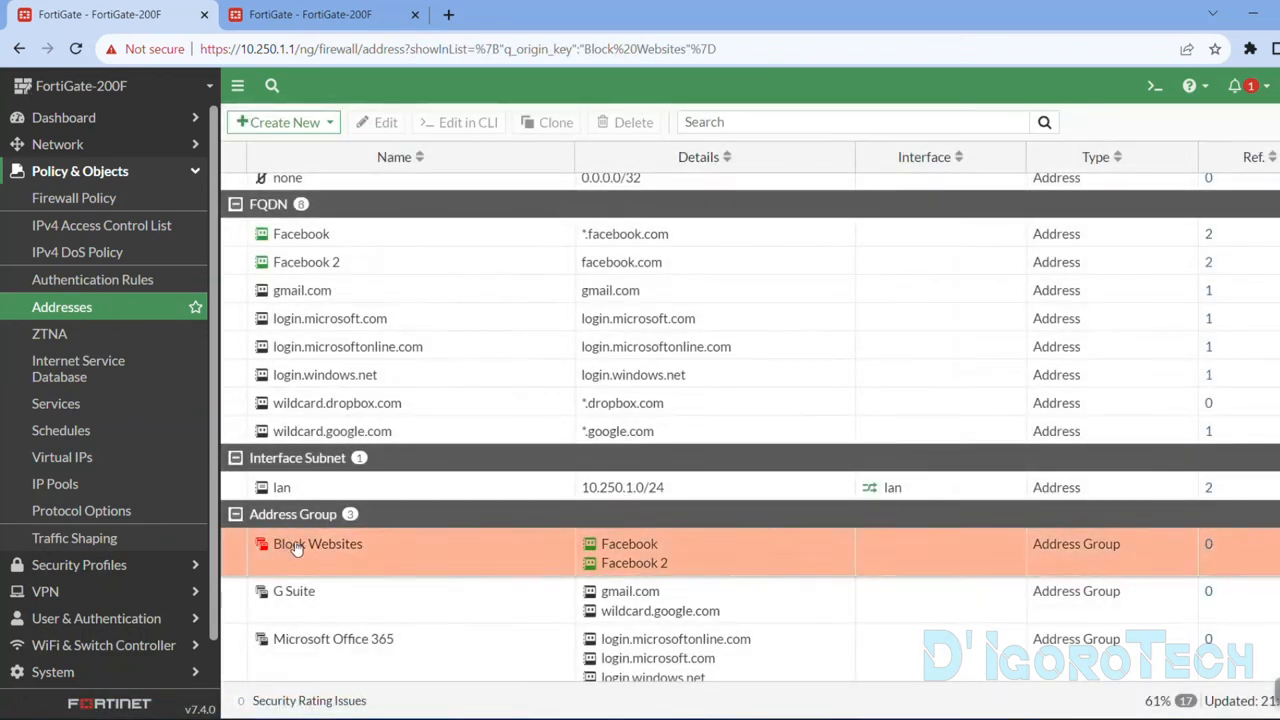
# Refresh the firewall policy list and remove Facebook and Facebook 2 from the destinations of the Block Facebook policy.
pyautogui.moveTo(556, 555)
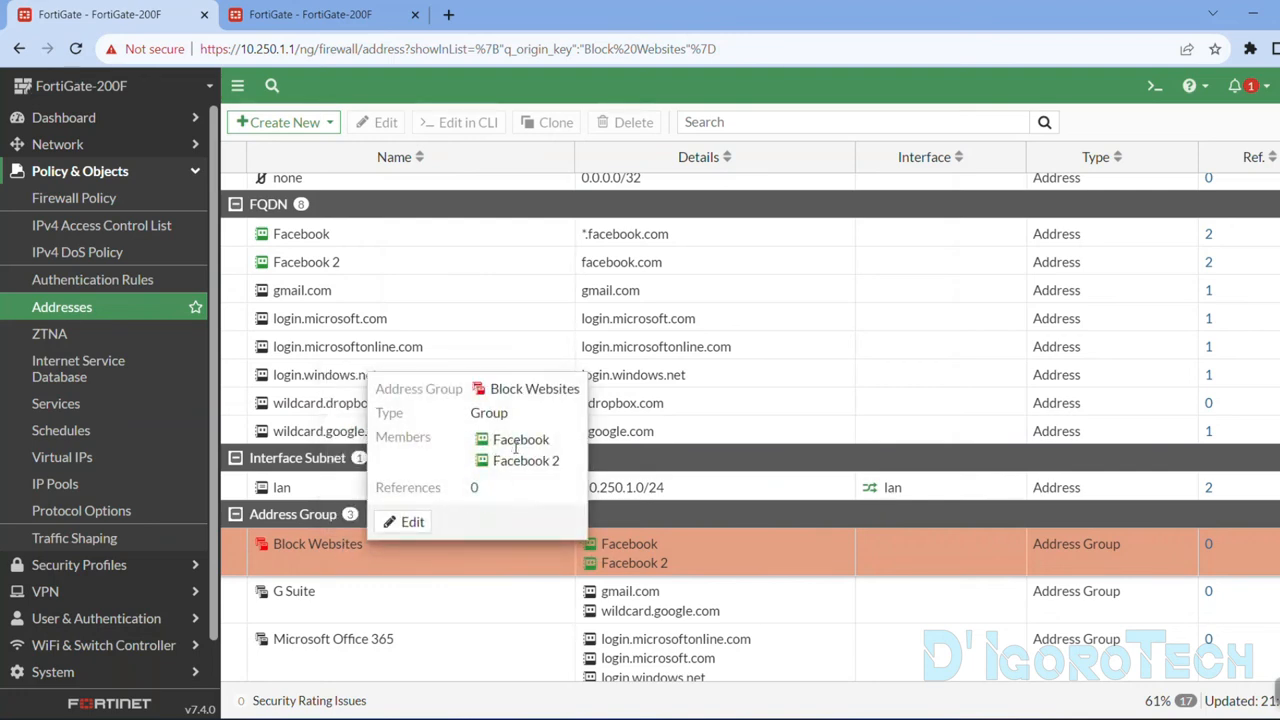
pyautogui.click(330, 14)
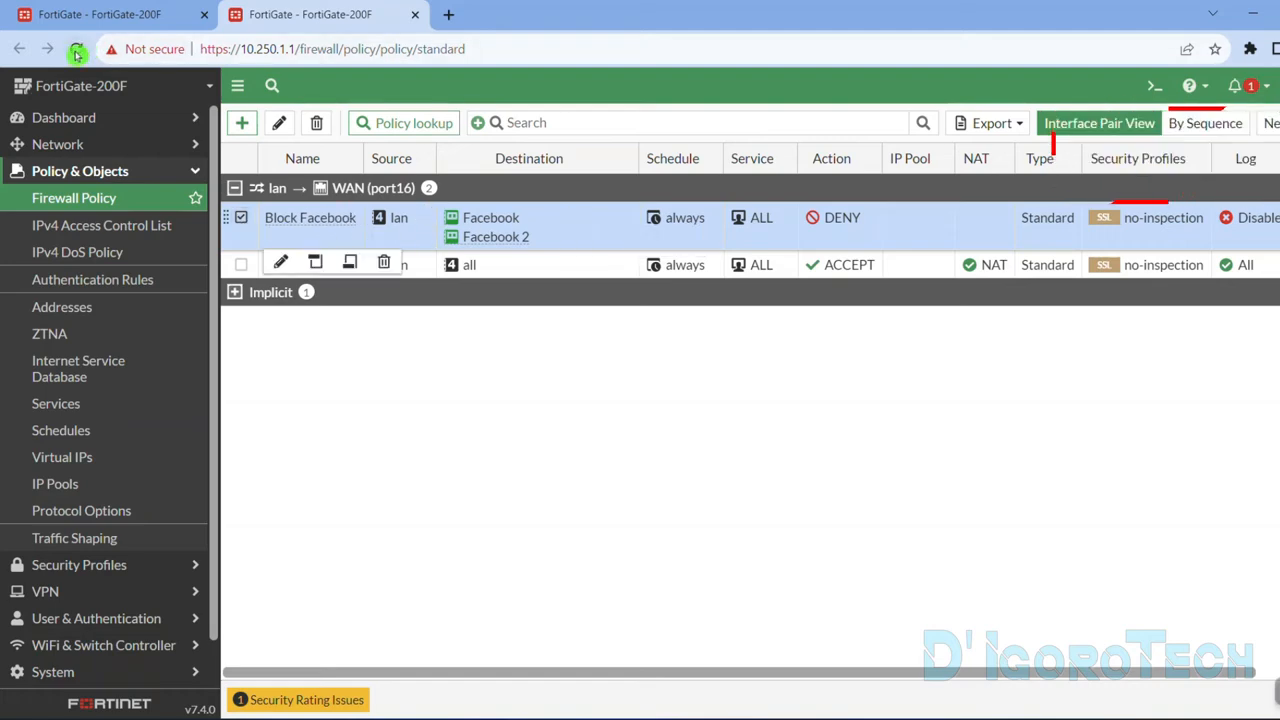
pyautogui.click(76, 49)
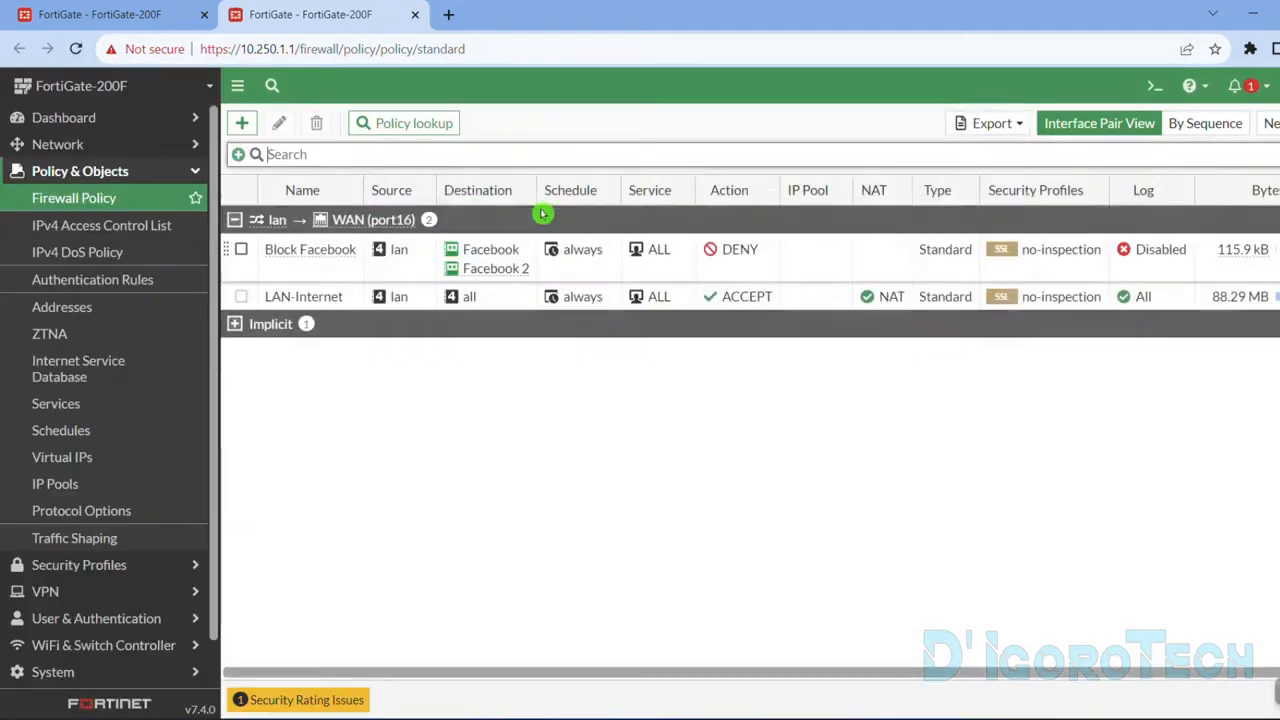
pyautogui.click(240, 249)
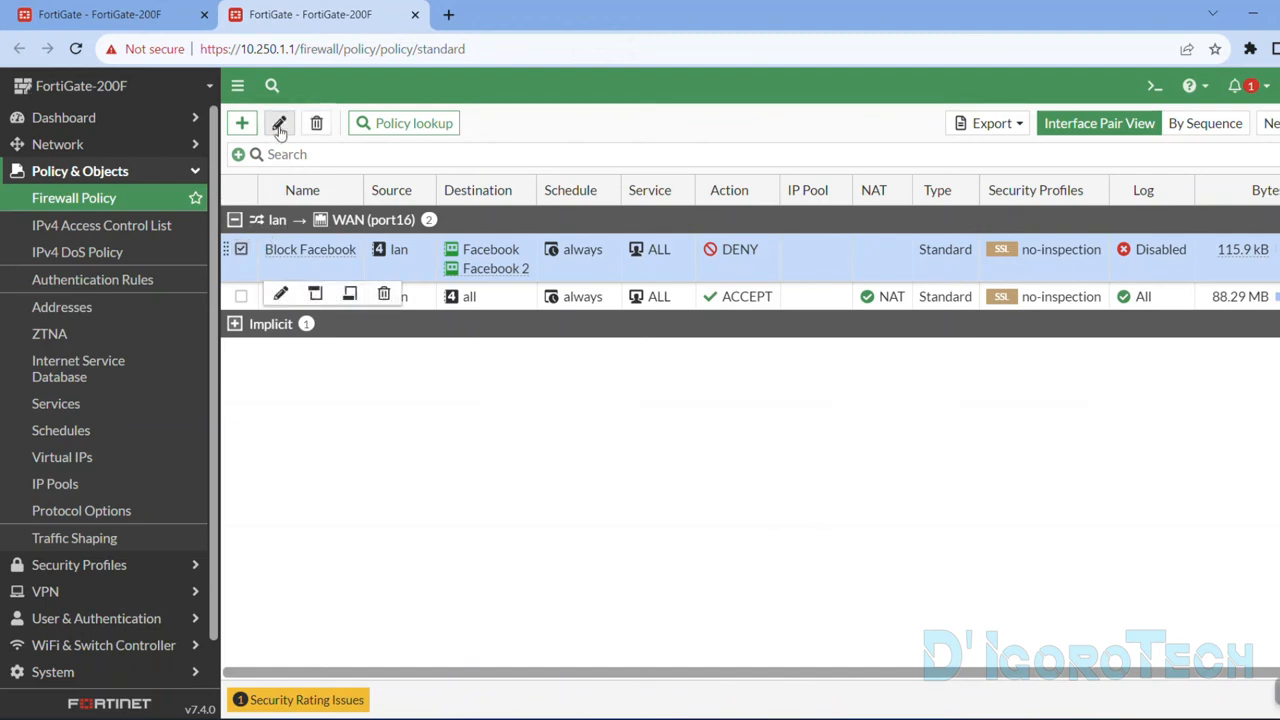
pyautogui.click(280, 124)
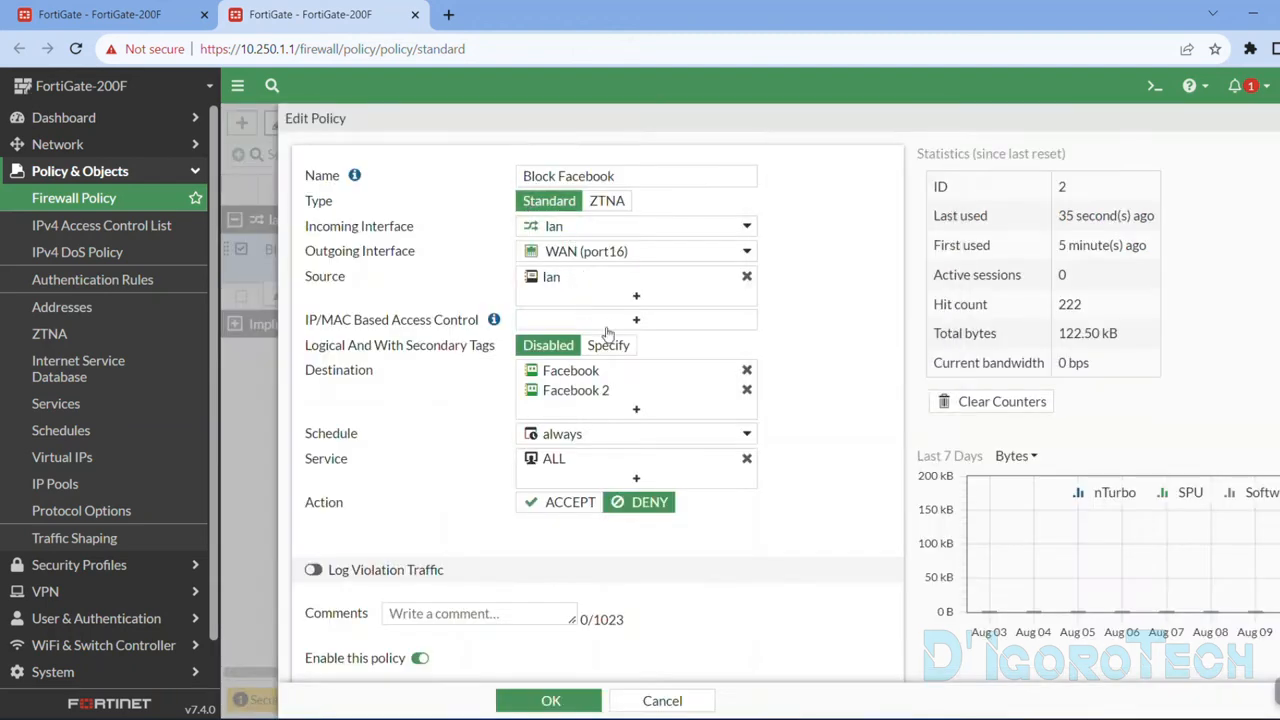
pyautogui.click(746, 370)
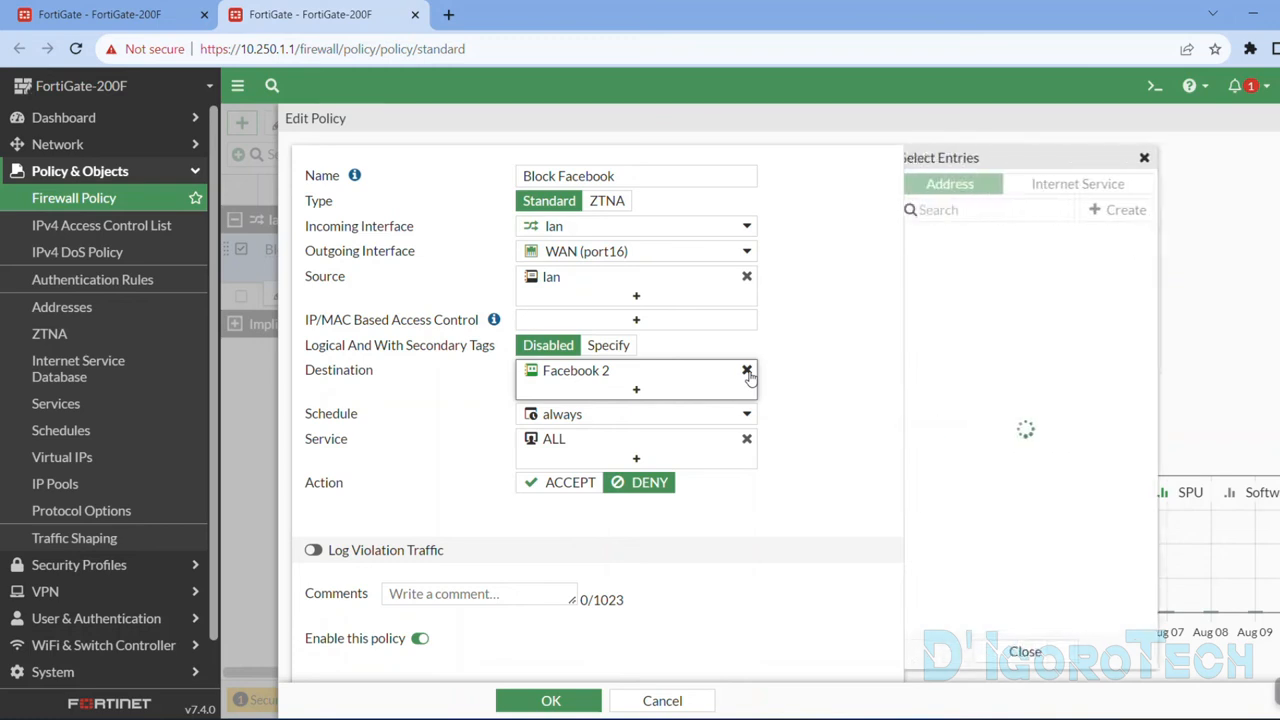
pyautogui.click(746, 372)
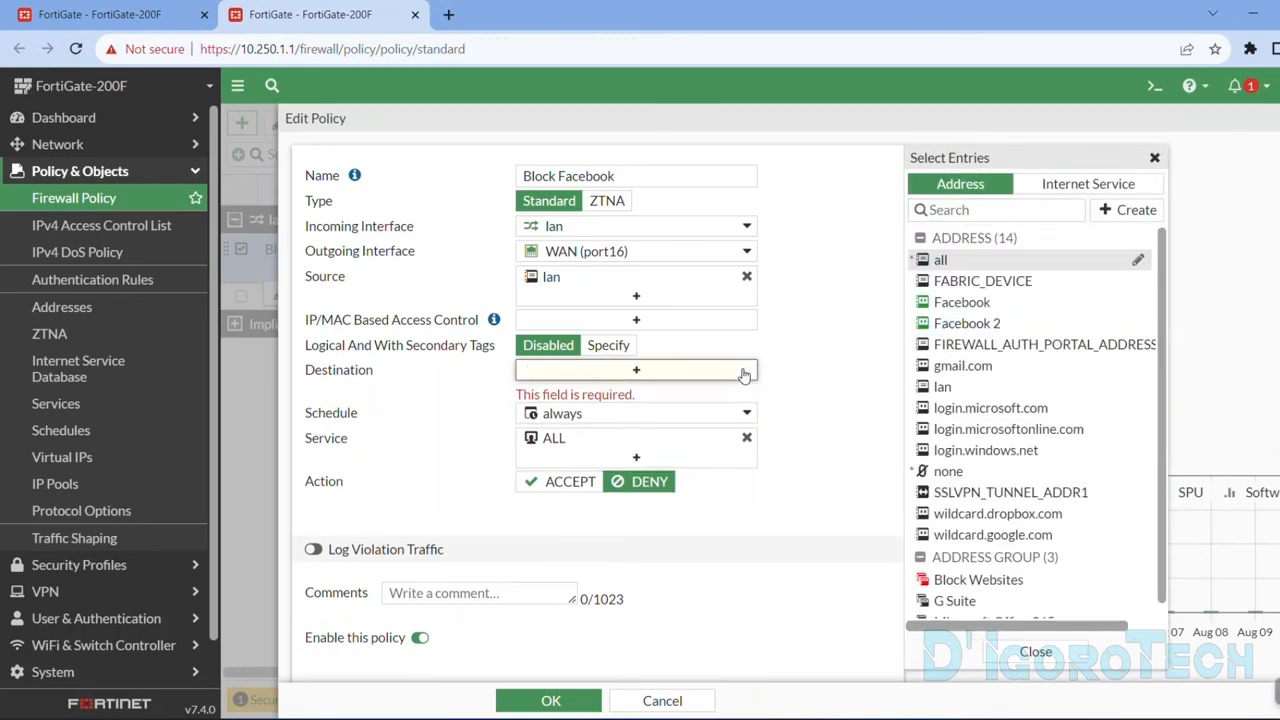
# Set the Block Websites address group as the destination of the Block Facebook policy and save it.
pyautogui.scroll(-1, 963, 520)
pyautogui.moveTo(975, 570)
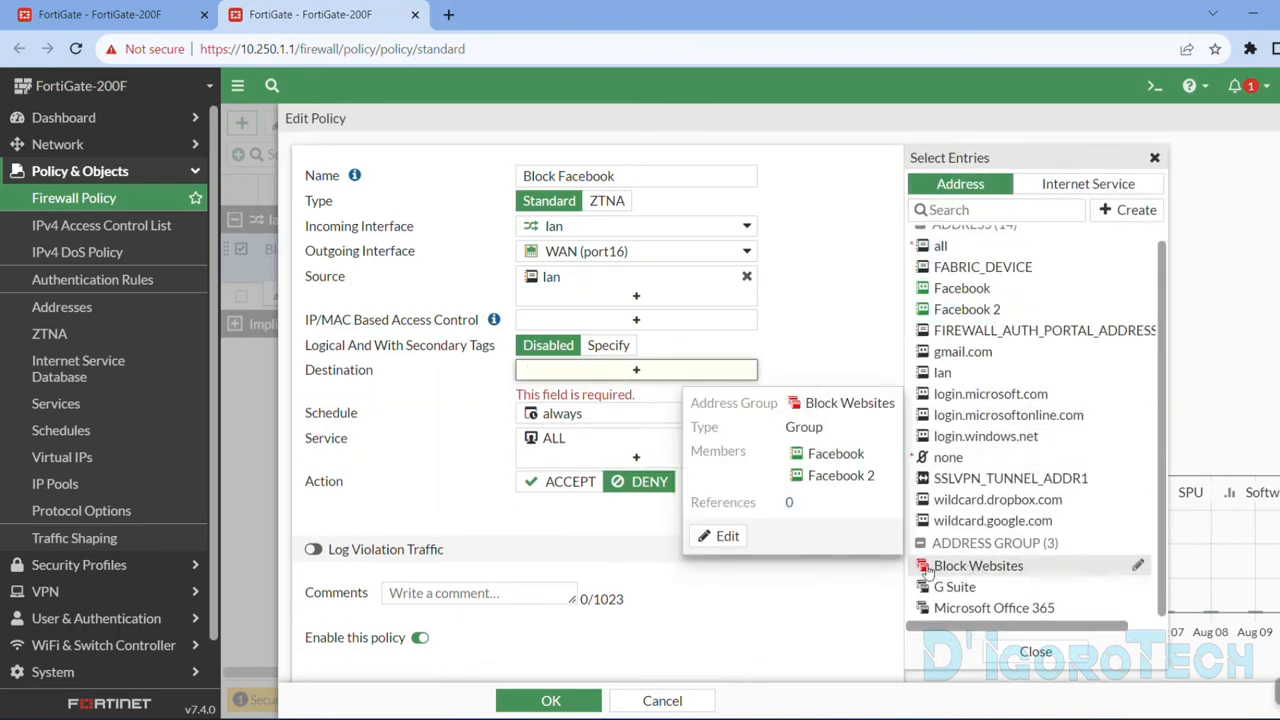
pyautogui.click(978, 565)
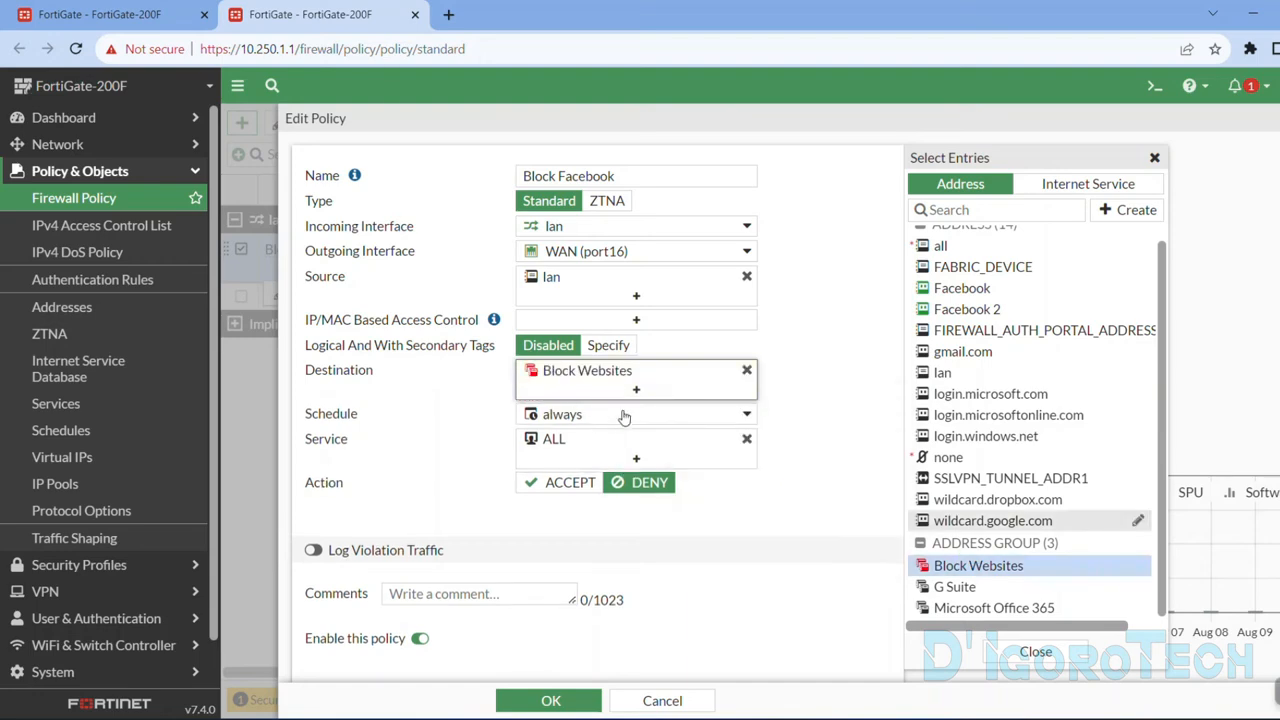
pyautogui.click(1035, 652)
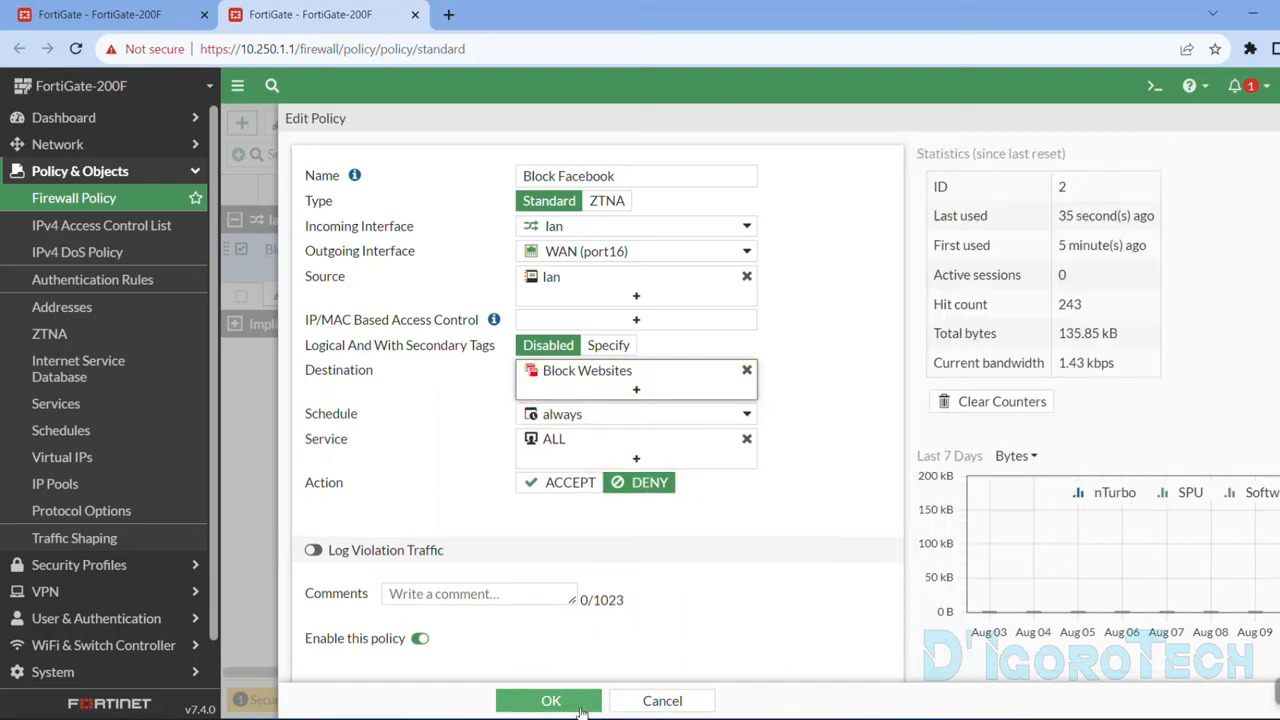
pyautogui.click(581, 706)
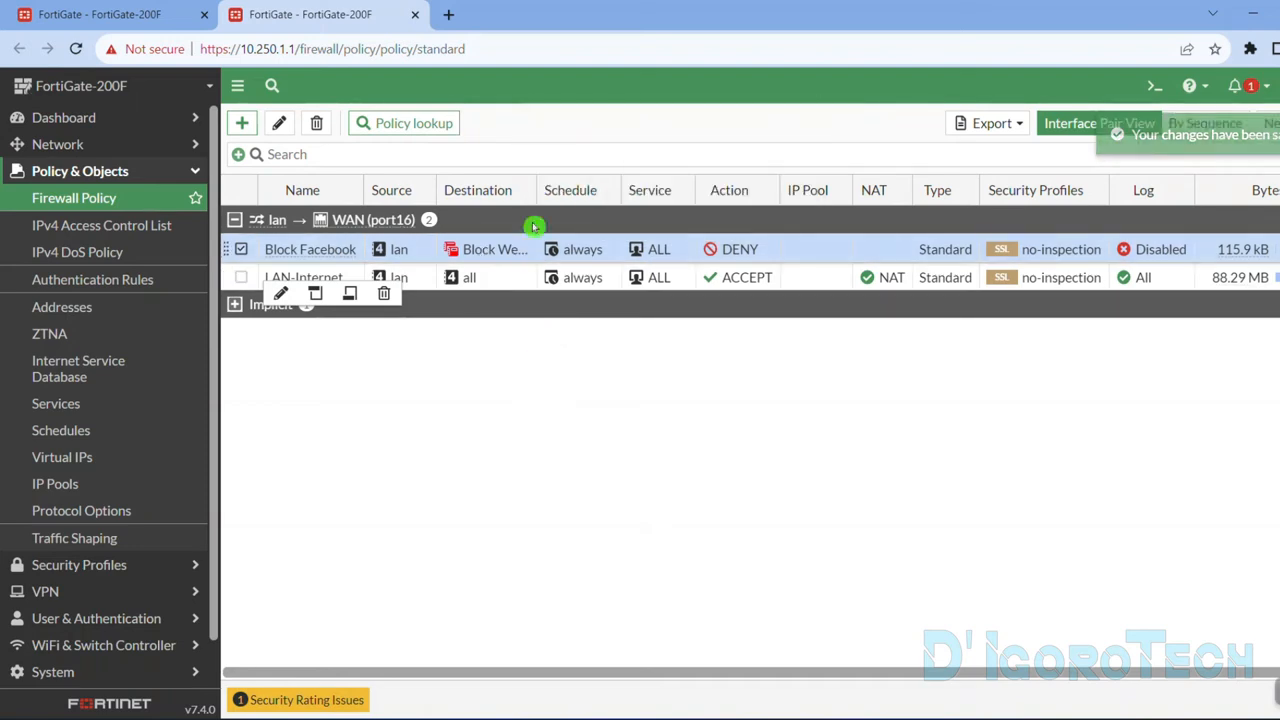
# Widen the Destination column of the policy list and check the details of the Block Websites group.
pyautogui.moveTo(537, 190); pyautogui.dragTo(568, 193)
pyautogui.moveTo(517, 254)
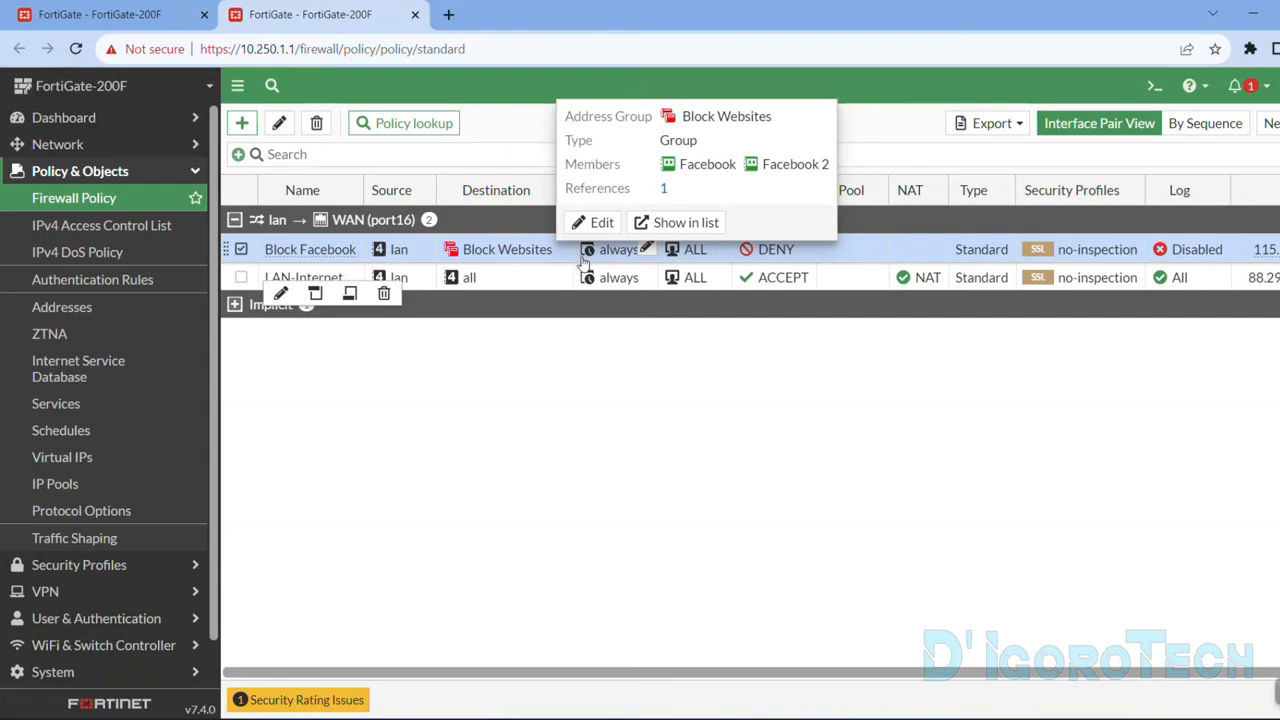
# Test access to facebook.com in a new browser tab, then return to the policy list and deselect the Block Facebook policy.
pyautogui.click(452, 15)
pyautogui.write('fac')
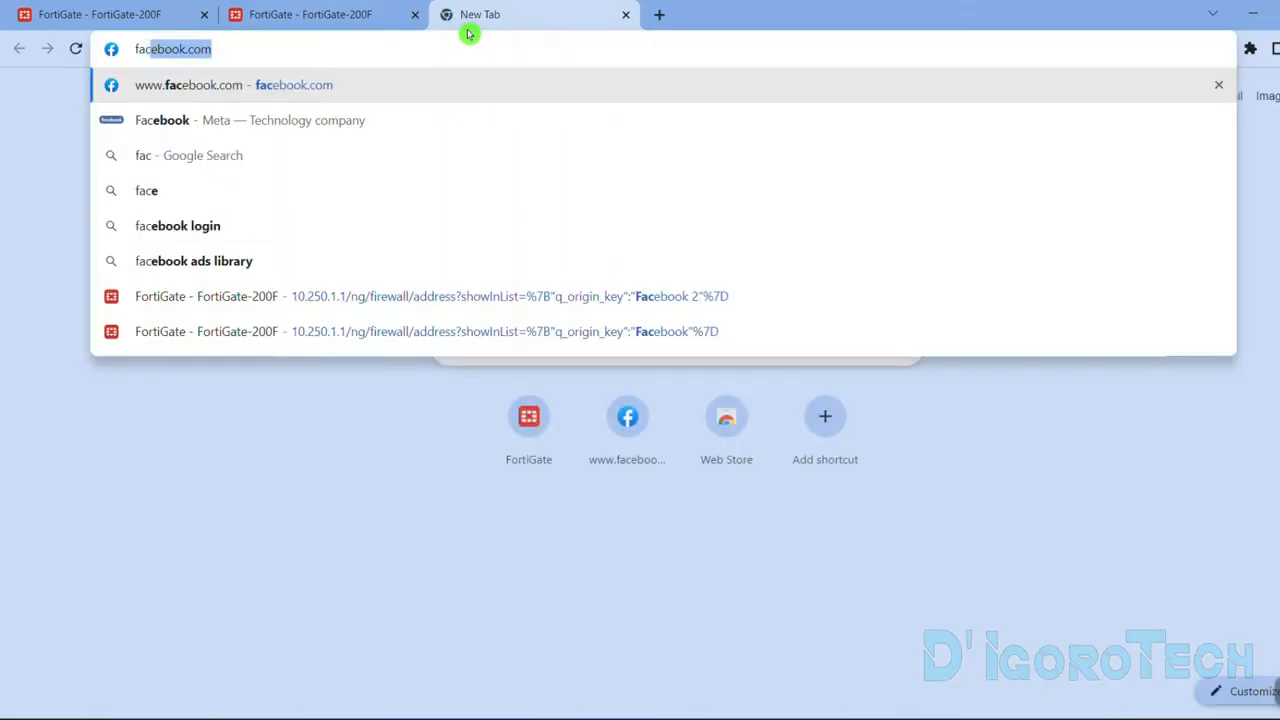
pyautogui.press('Return')
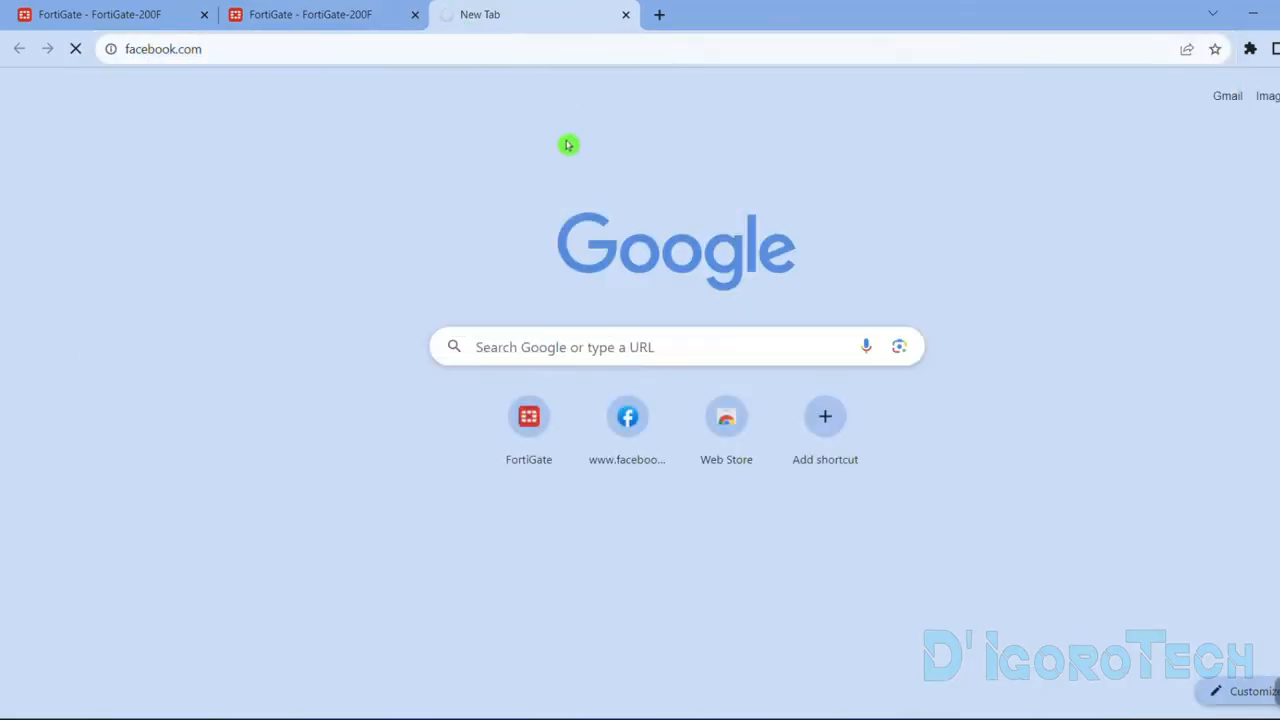
pyautogui.click(386, 24)
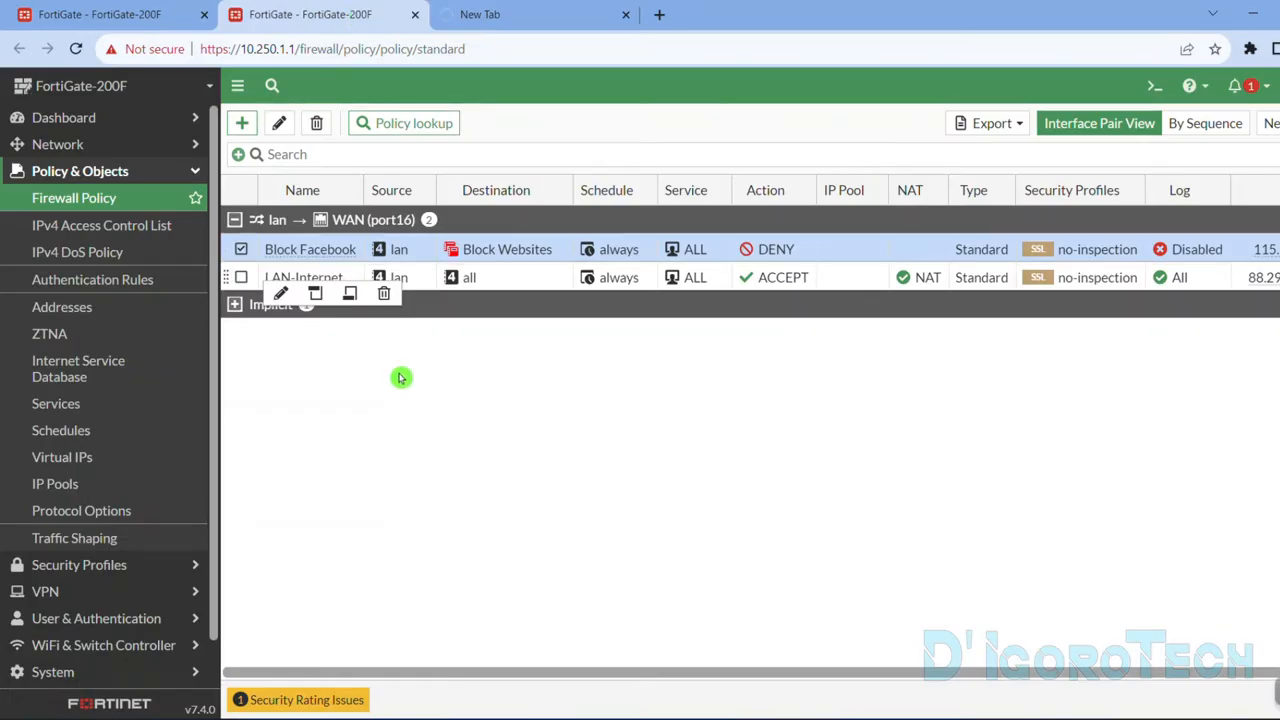
pyautogui.click(241, 251)
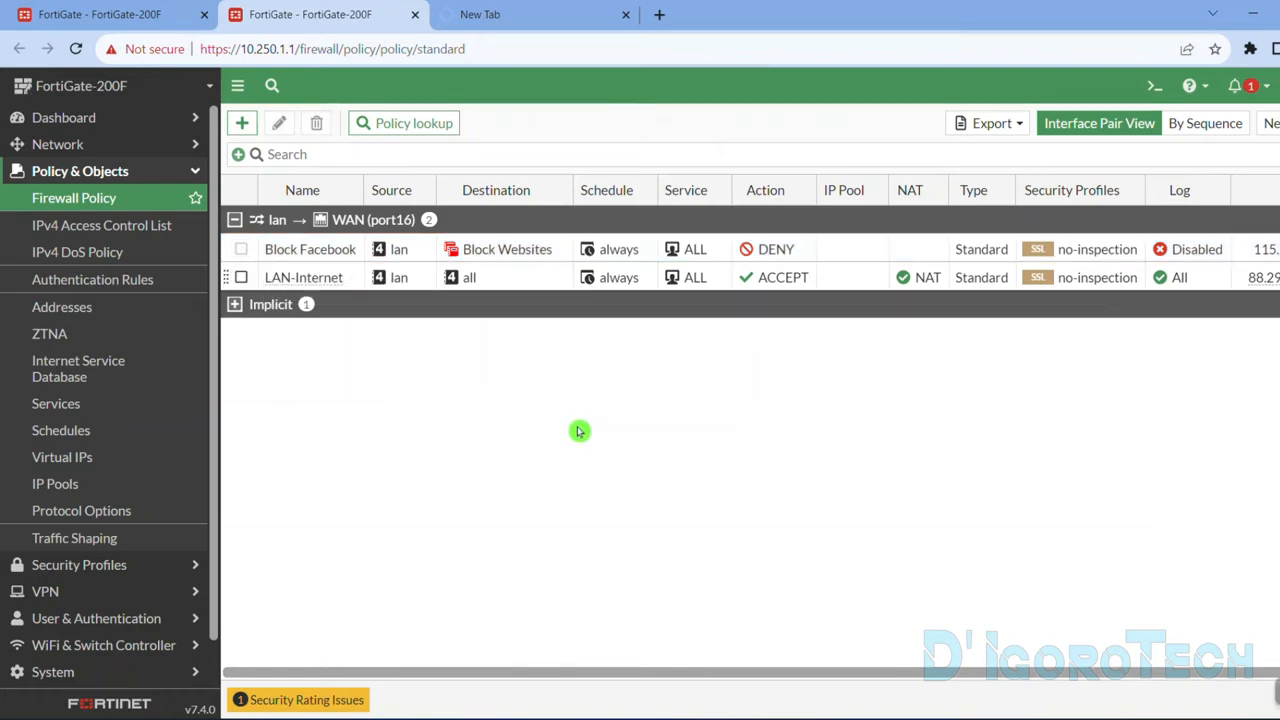